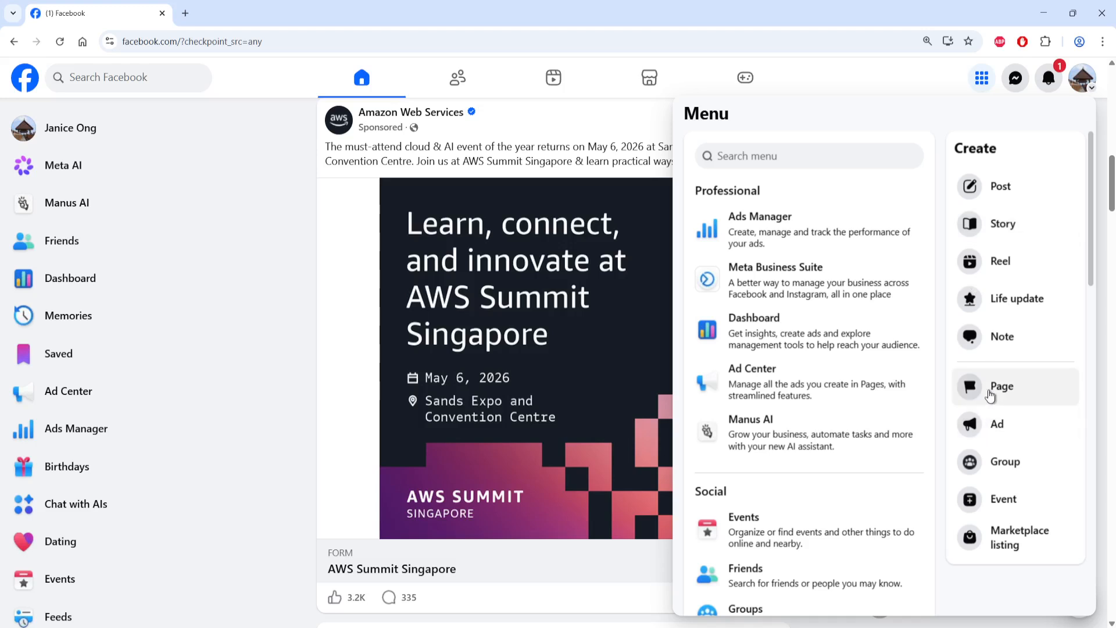
# - Start creating a new Facebook Page and enter ABC Spectacle Shop as its page name
pyautogui.click(991, 394)
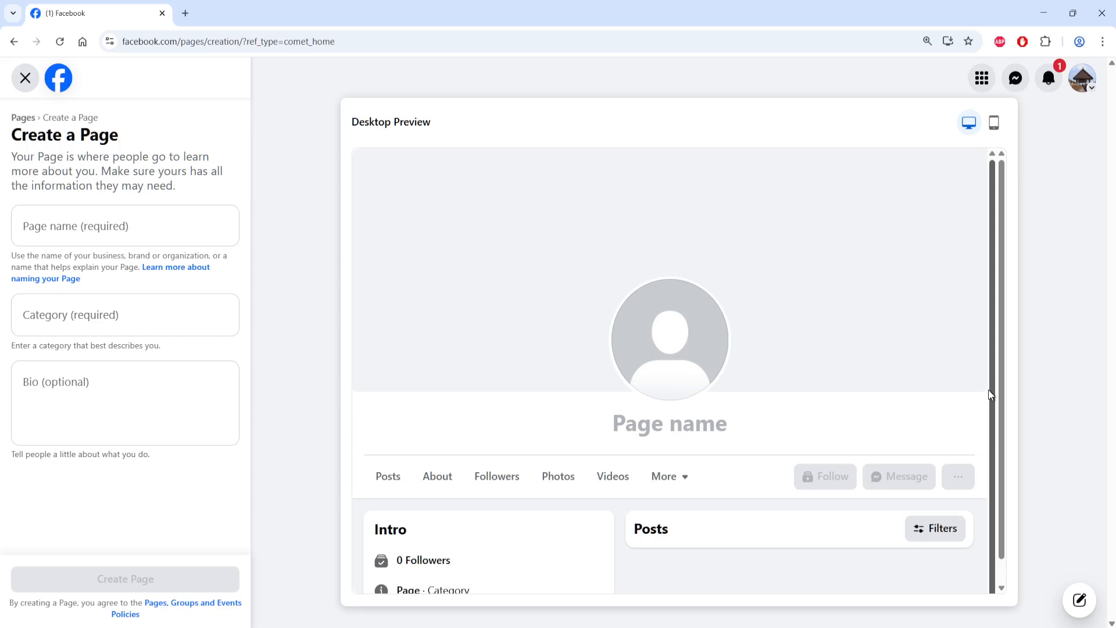
pyautogui.click(117, 237)
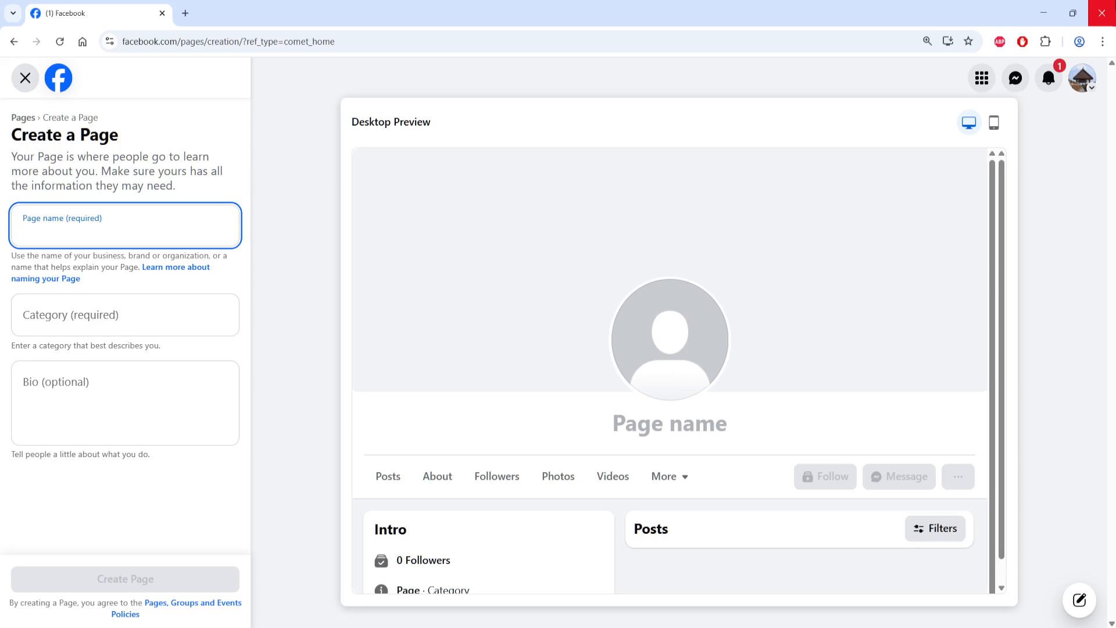
pyautogui.write('ABC')
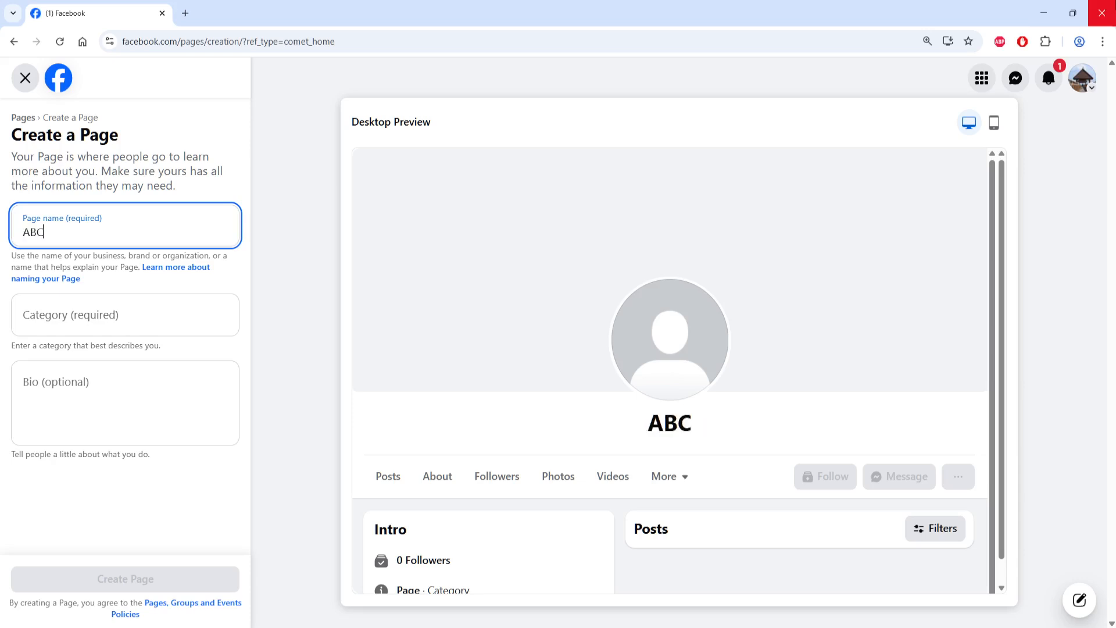
pyautogui.write(' Spe')
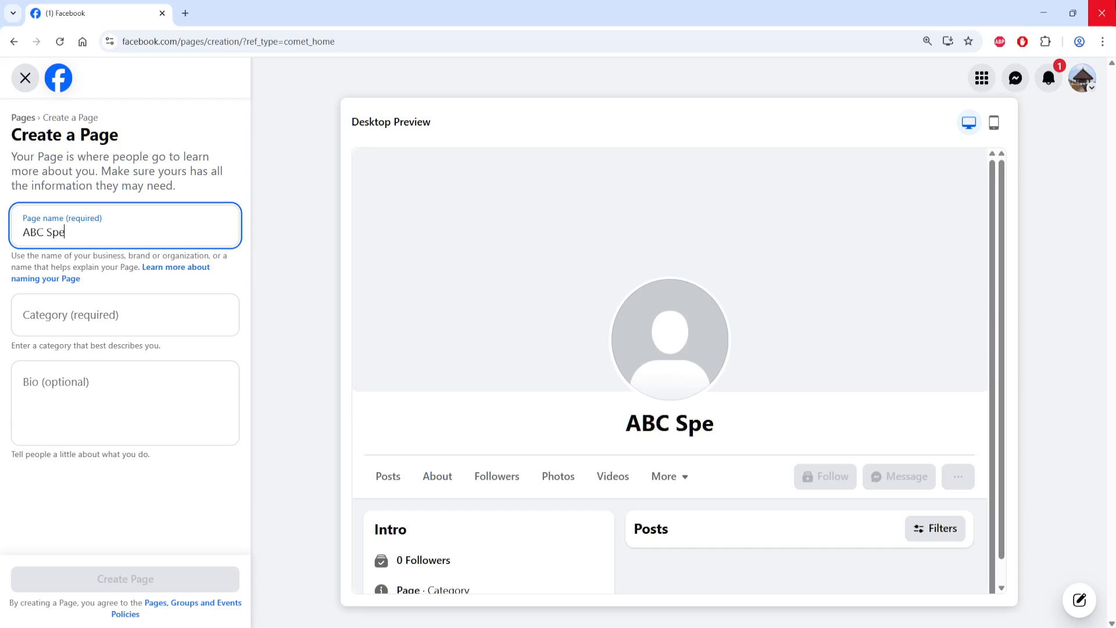
pyautogui.write('ctacle ')
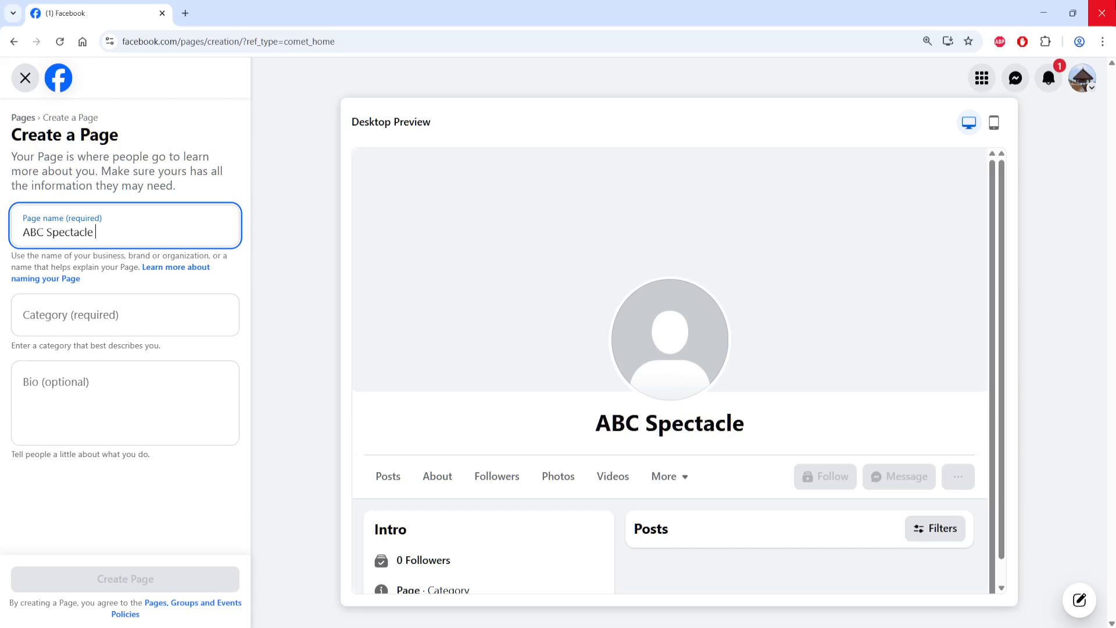
pyautogui.write('Shop')
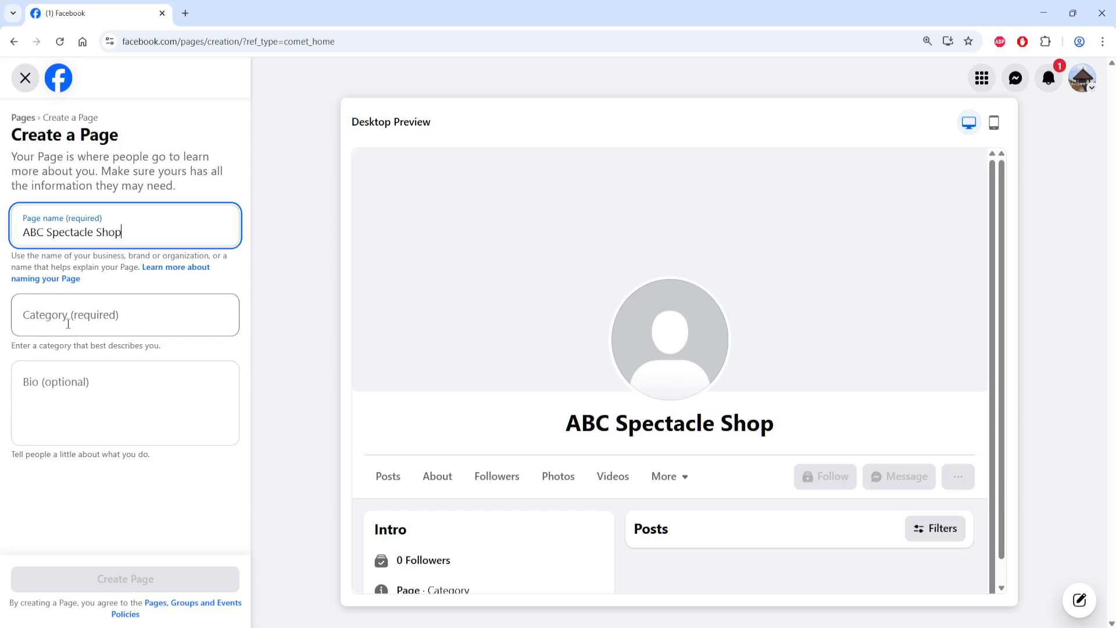
# - Look up "Spectacle" as the Page category and choose Sunglasses & Eyewear Store
pyautogui.click(68, 323)
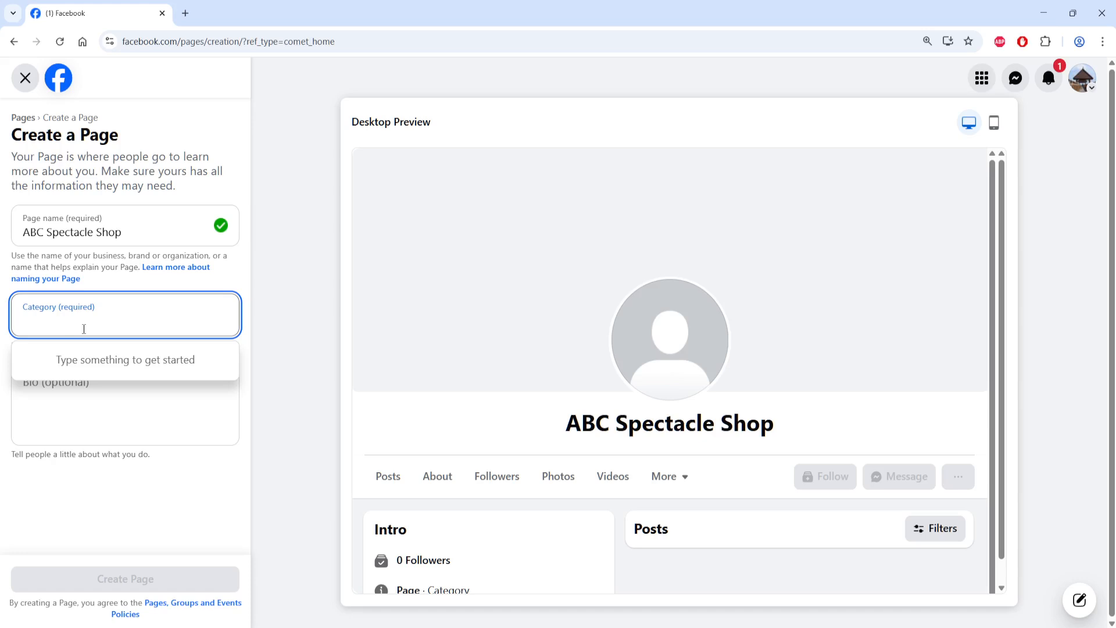
pyautogui.write('Spec')
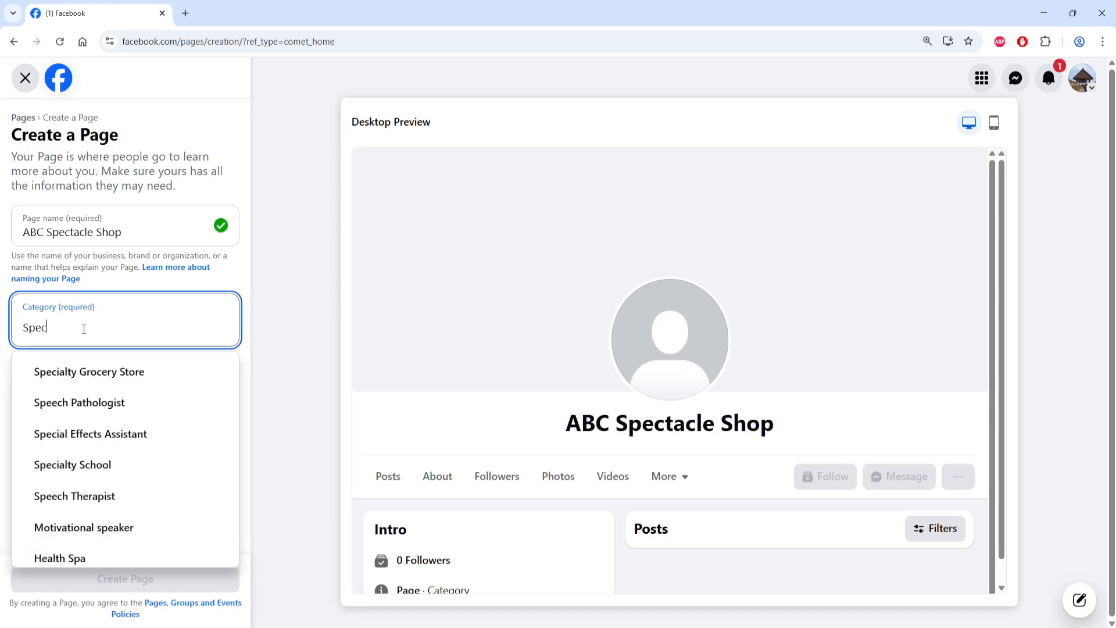
pyautogui.write('ta')
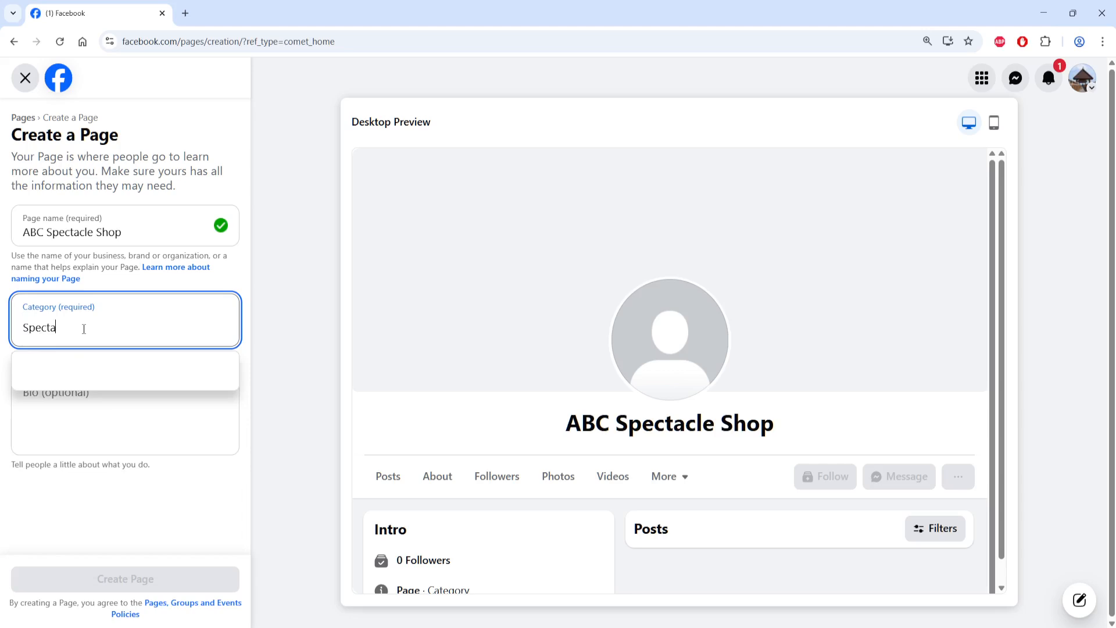
pyautogui.write('cle')
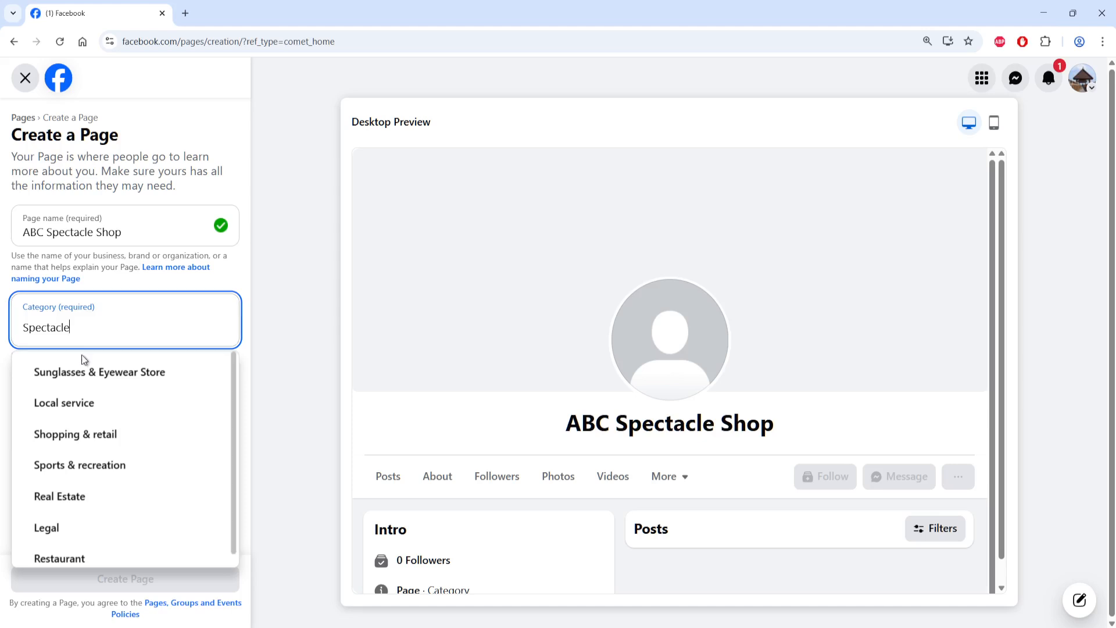
pyautogui.click(102, 374)
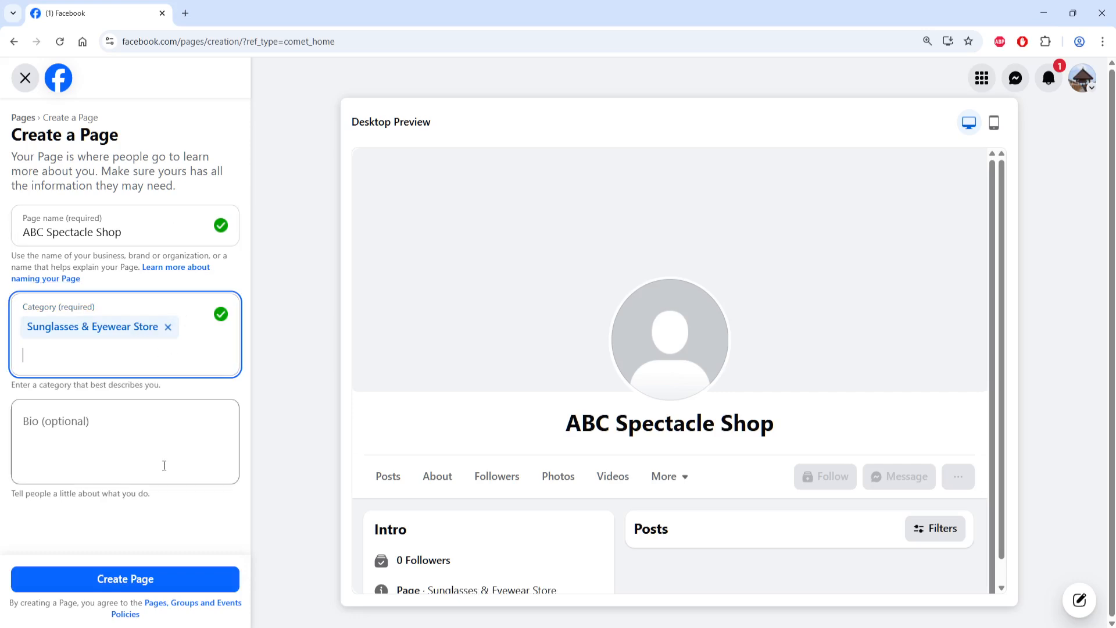
# - Select the full page name text, ABC Spectacle Shop, to copy it
pyautogui.click(112, 444)
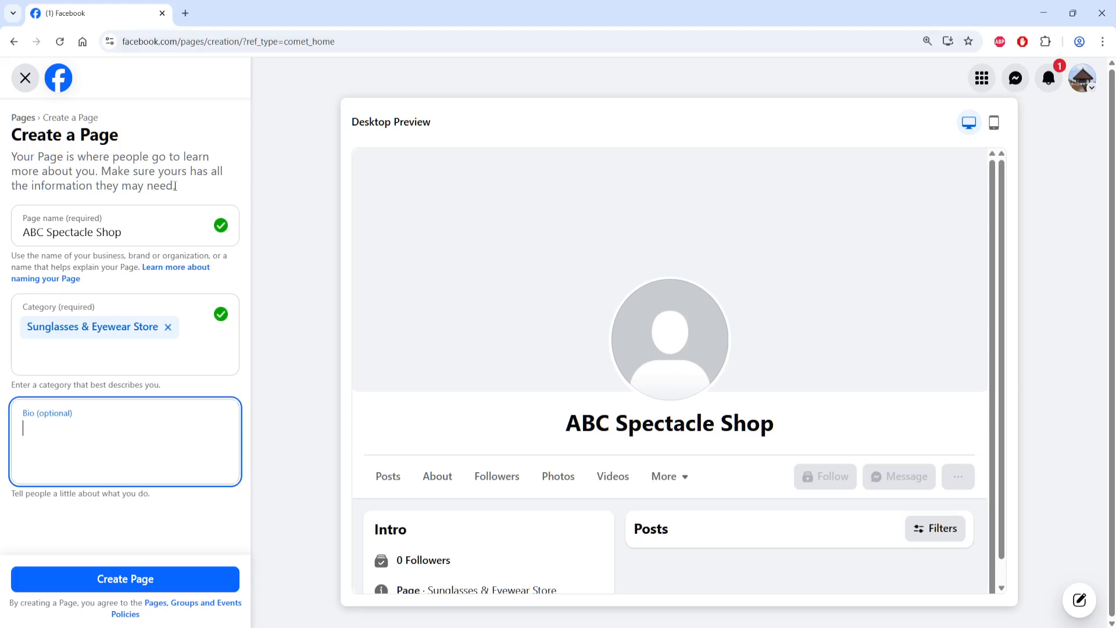
pyautogui.click(156, 240)
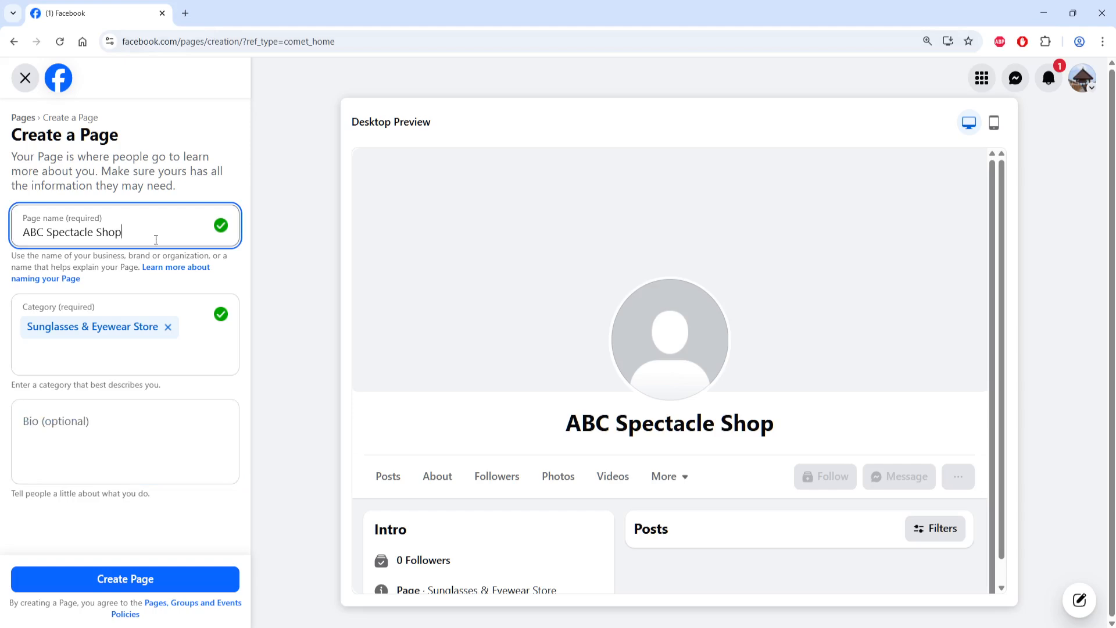
pyautogui.hotkey('ctrl', 'a')
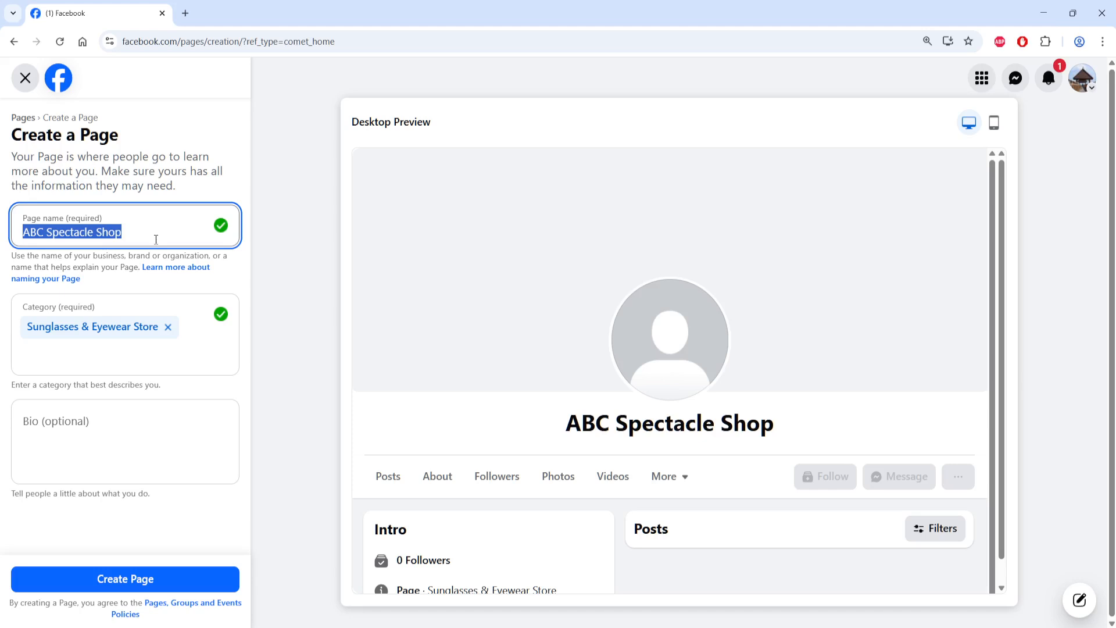
# - Open chatgpt.com in a new browser tab
pyautogui.click(185, 13)
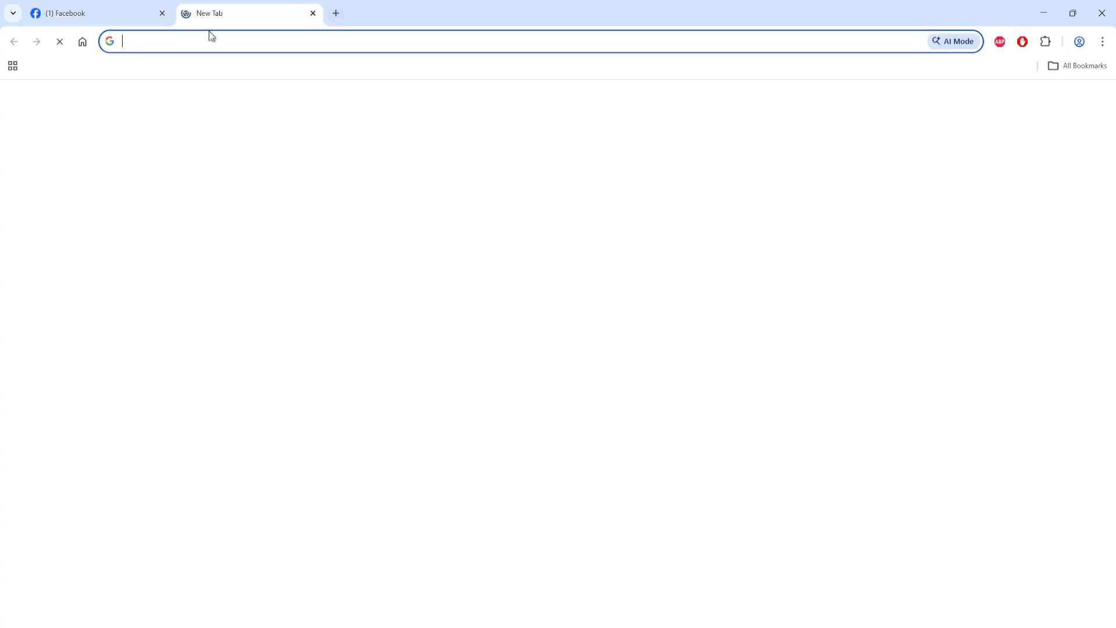
pyautogui.click(219, 41)
pyautogui.write('cha')
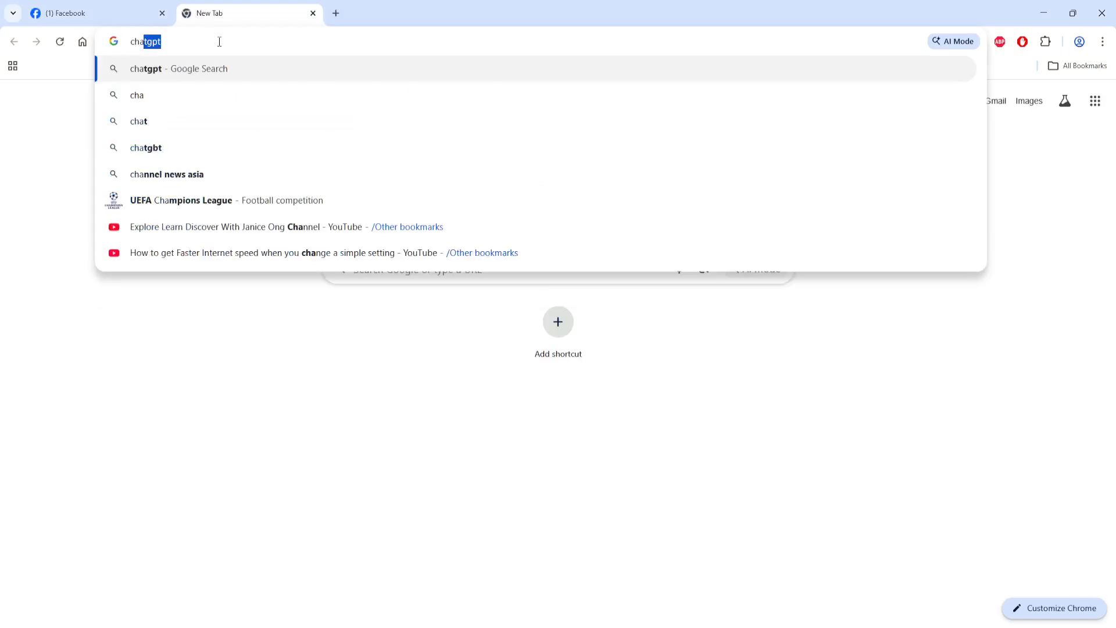
pyautogui.write('tgpt.com')
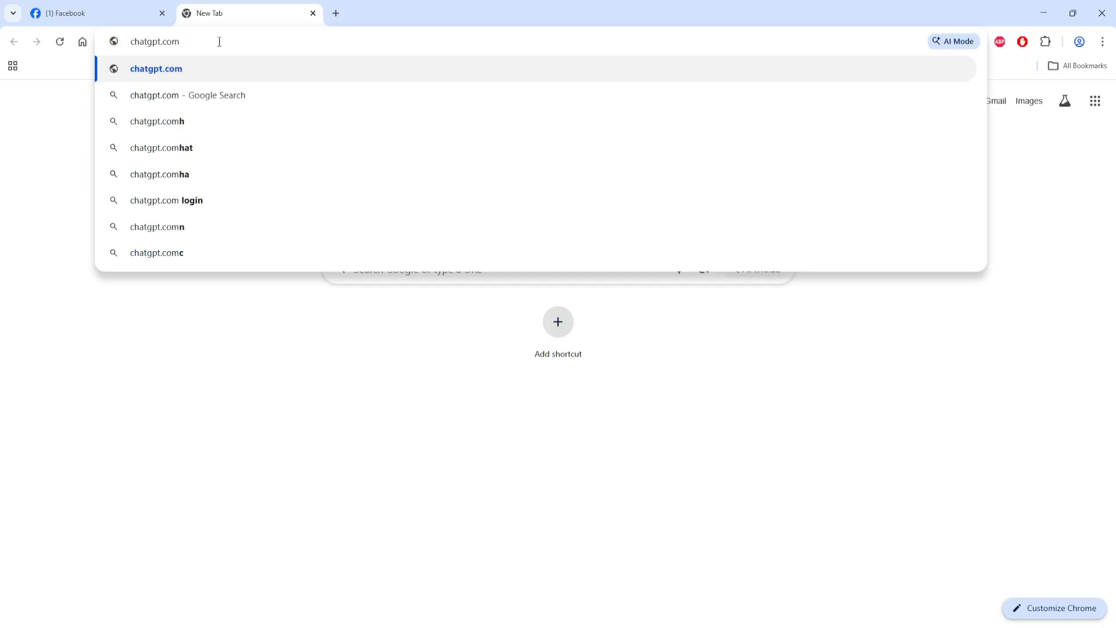
pyautogui.press('Return')
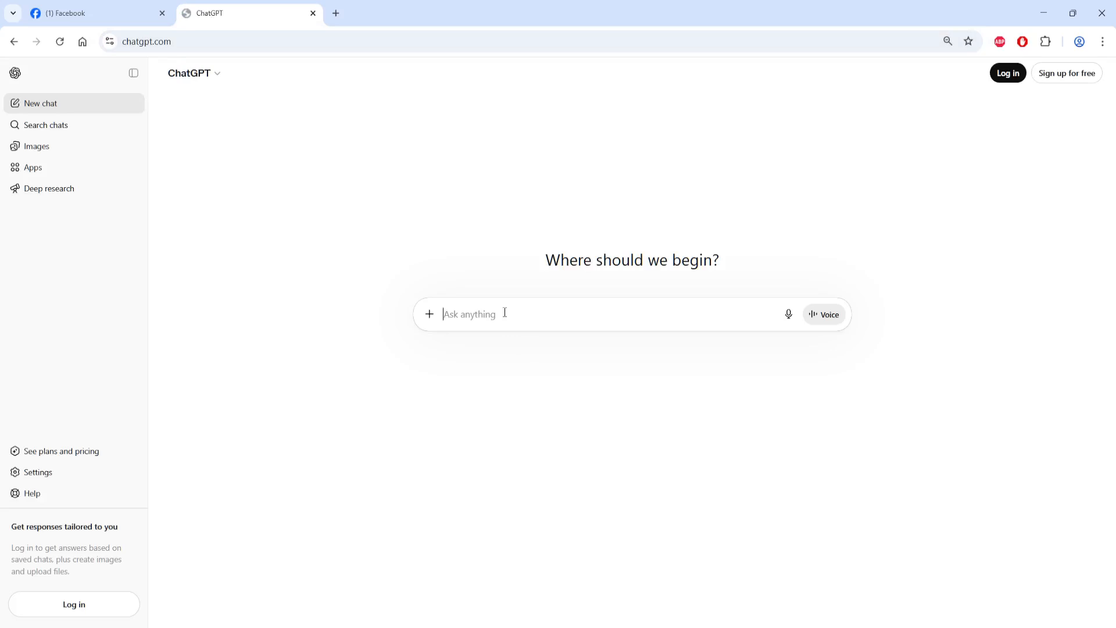
# - Send ChatGPT the prompt "write facebook bio for ABC Spectacle Shop"
pyautogui.write('write')
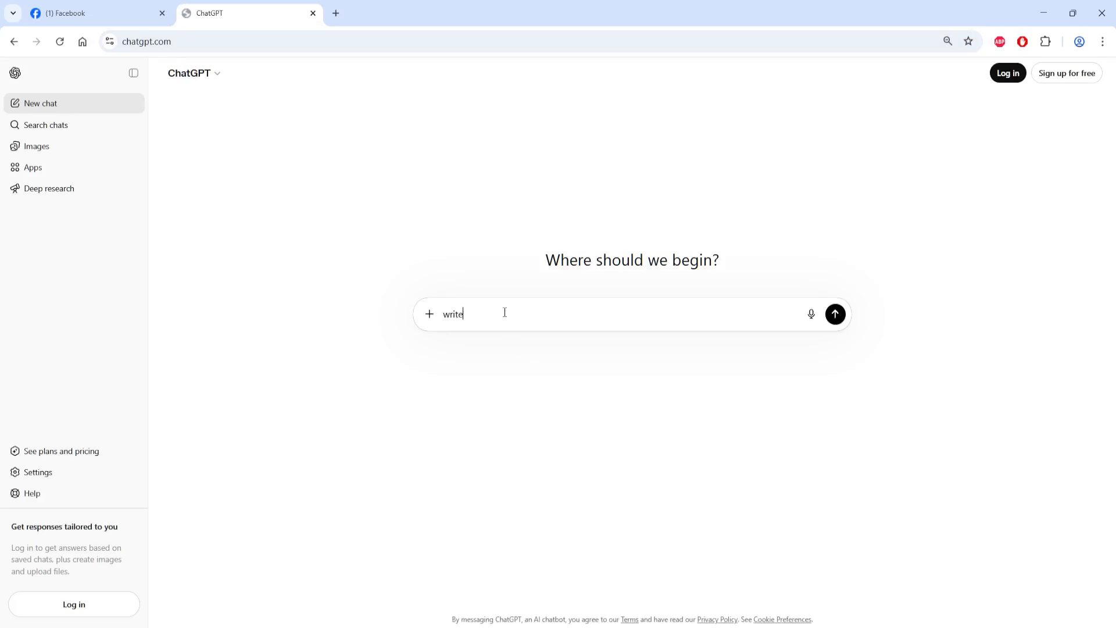
pyautogui.write(' faceboo')
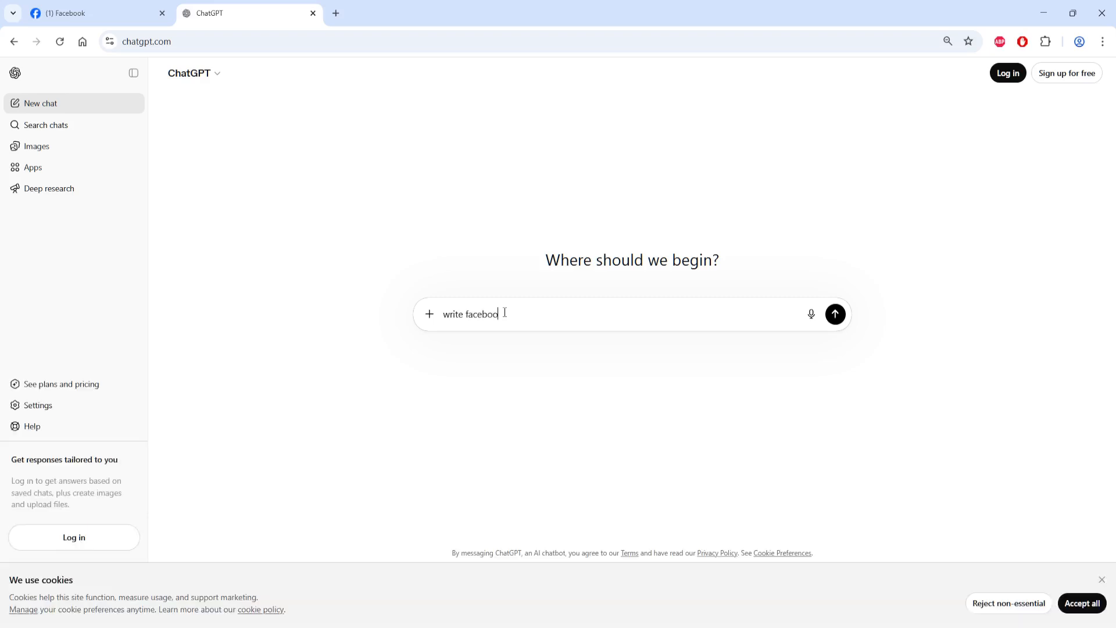
pyautogui.write('k bio for ABC Spectacle Shop')
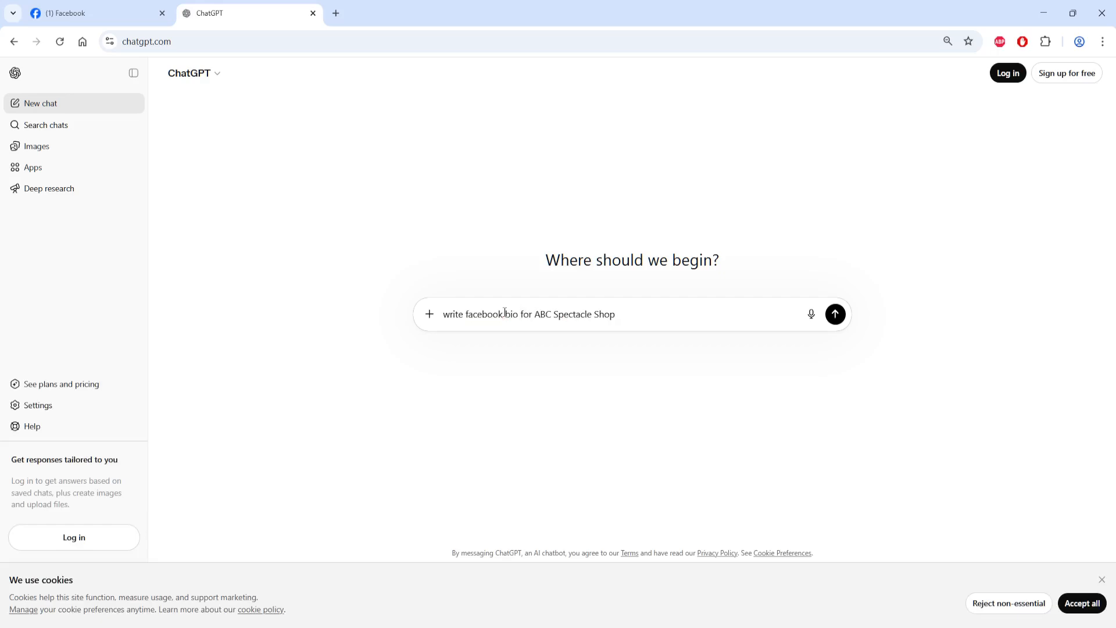
pyautogui.press('Return')
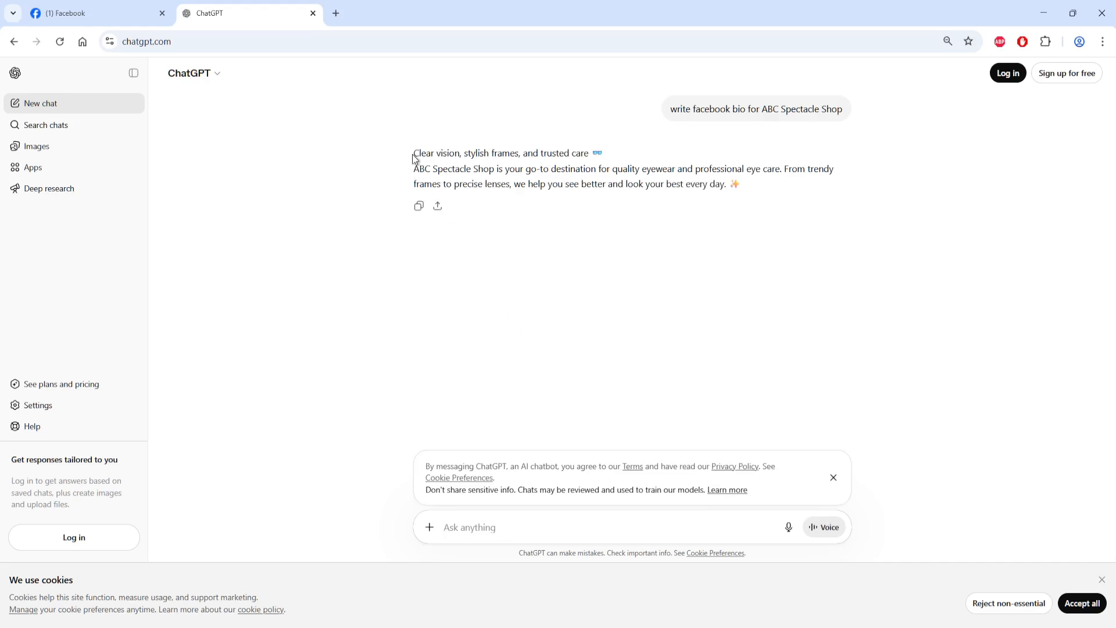
# - Copy the whole generated bio from ChatGPT and paste it into the Page's Bio field on Facebook
pyautogui.moveTo(407, 152); pyautogui.dragTo(770, 198)
pyautogui.hotkey('ctrl', 'c')
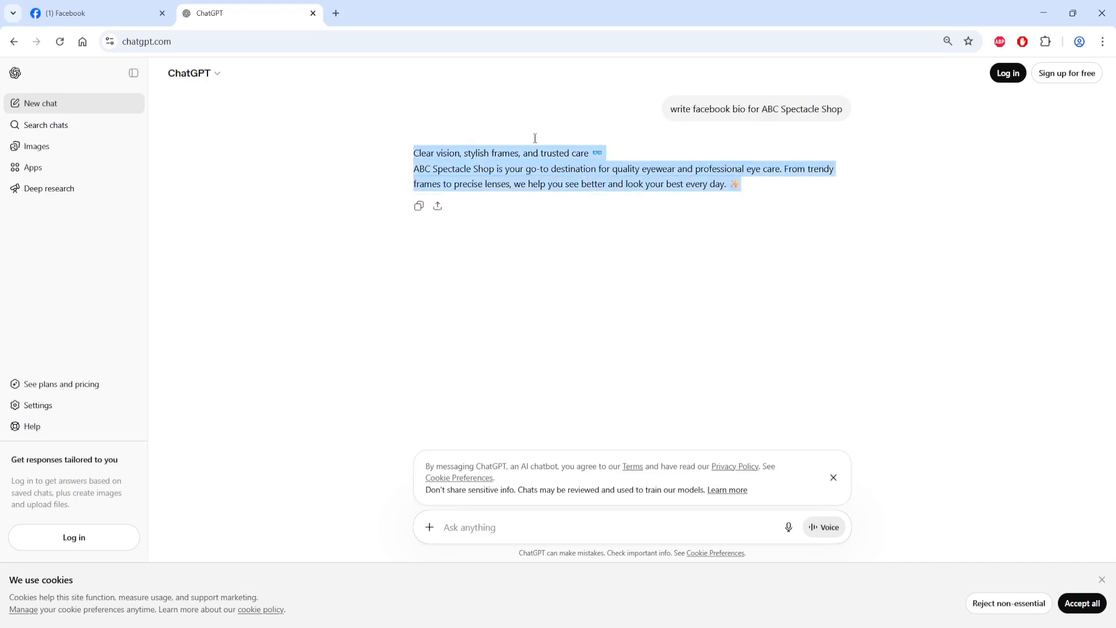
pyautogui.click(77, 9)
pyautogui.click(84, 436)
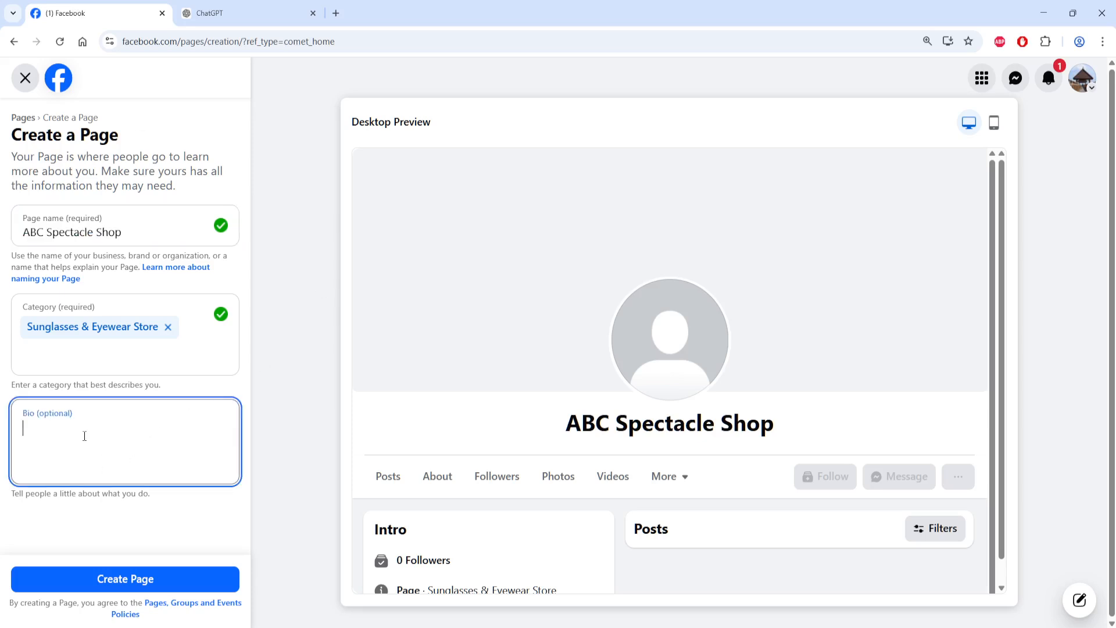
pyautogui.hotkey('ctrl', 'v')
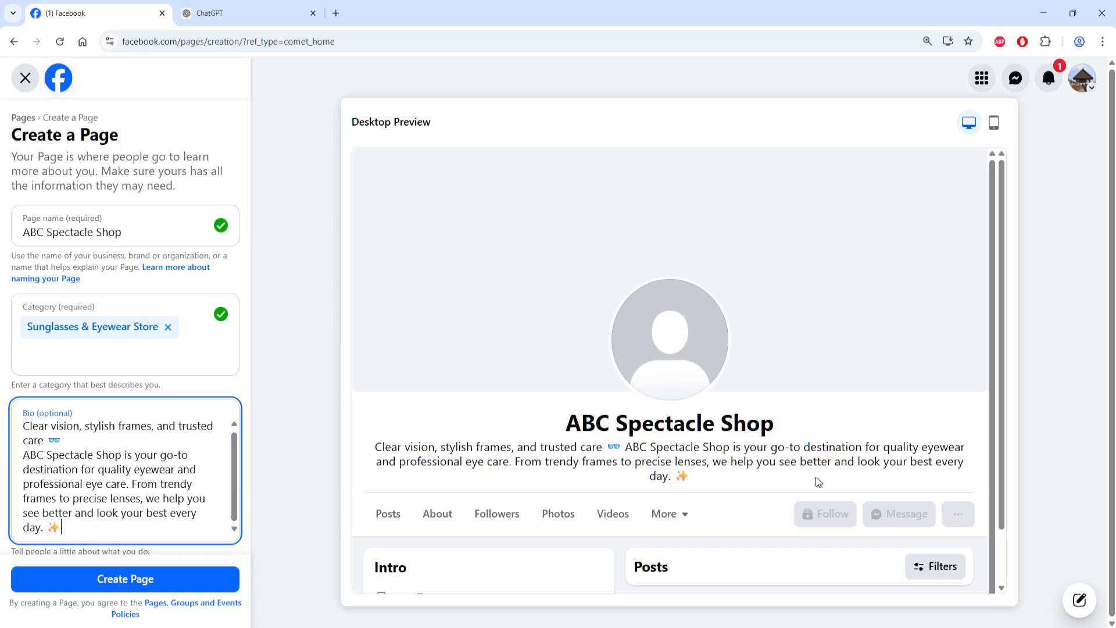
# - Check the end of the pasted bio and create the Page
pyautogui.moveTo(236, 507); pyautogui.dragTo(236, 529)
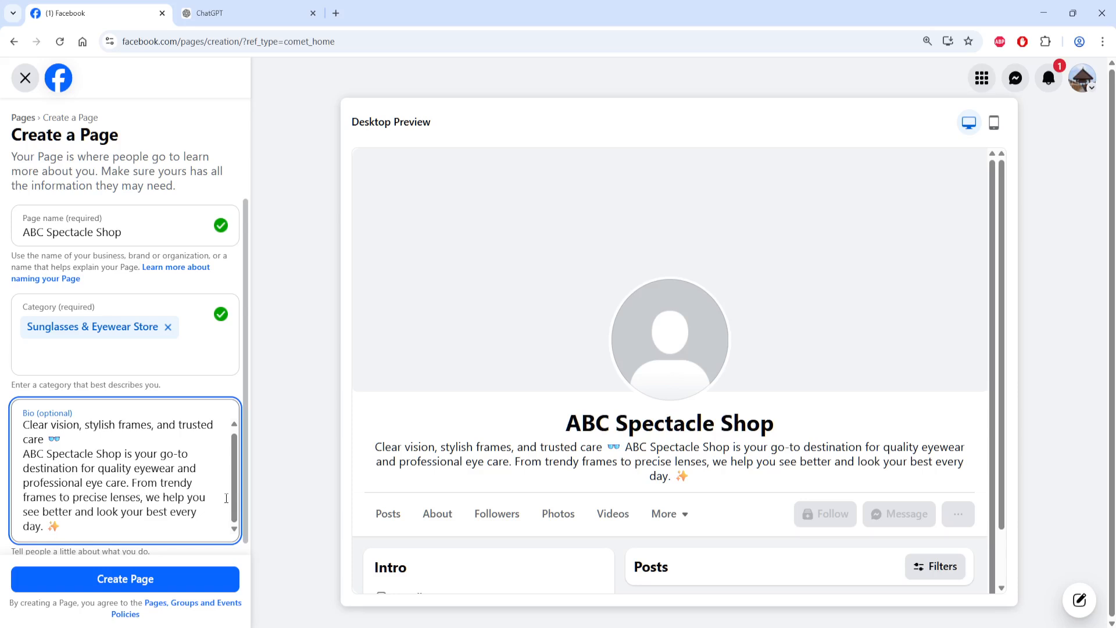
pyautogui.scroll(-1, 226, 498)
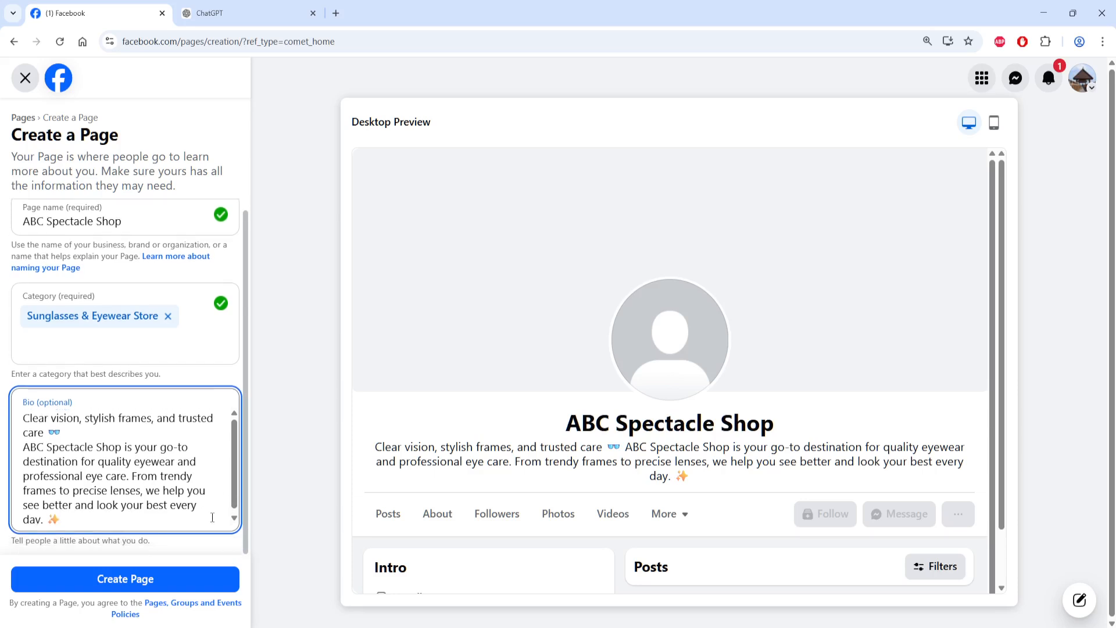
pyautogui.click(133, 585)
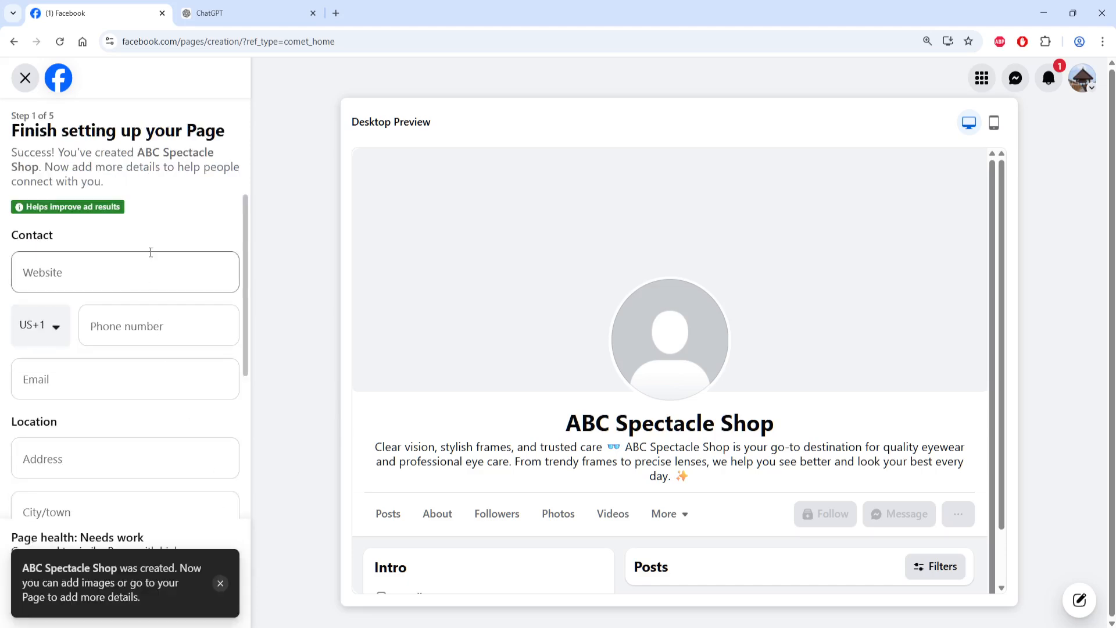
pyautogui.click(127, 271)
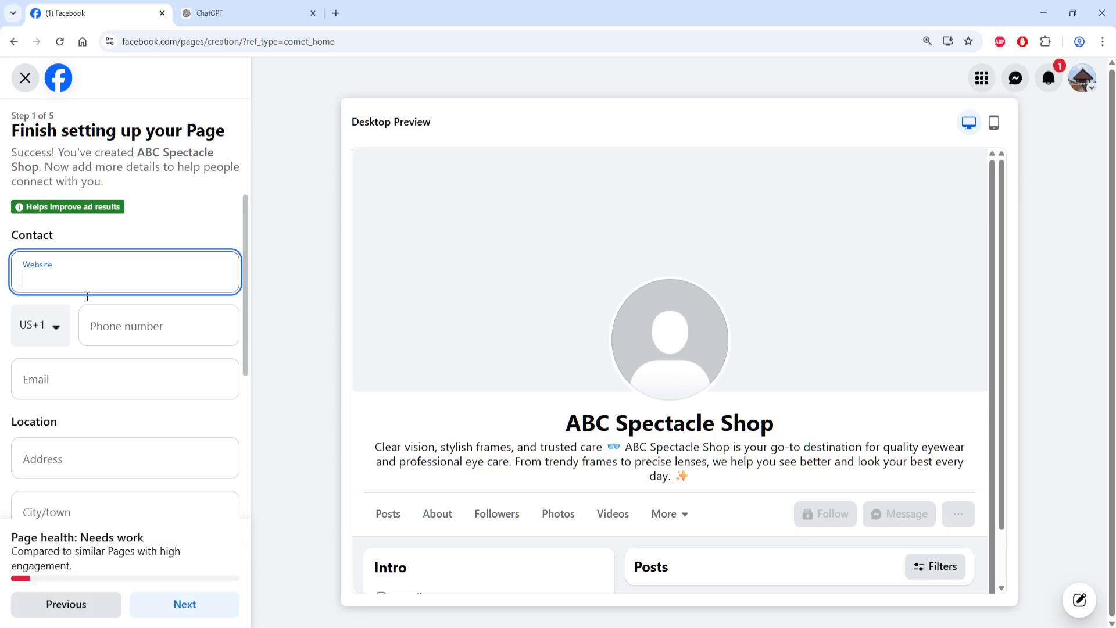
pyautogui.click(93, 323)
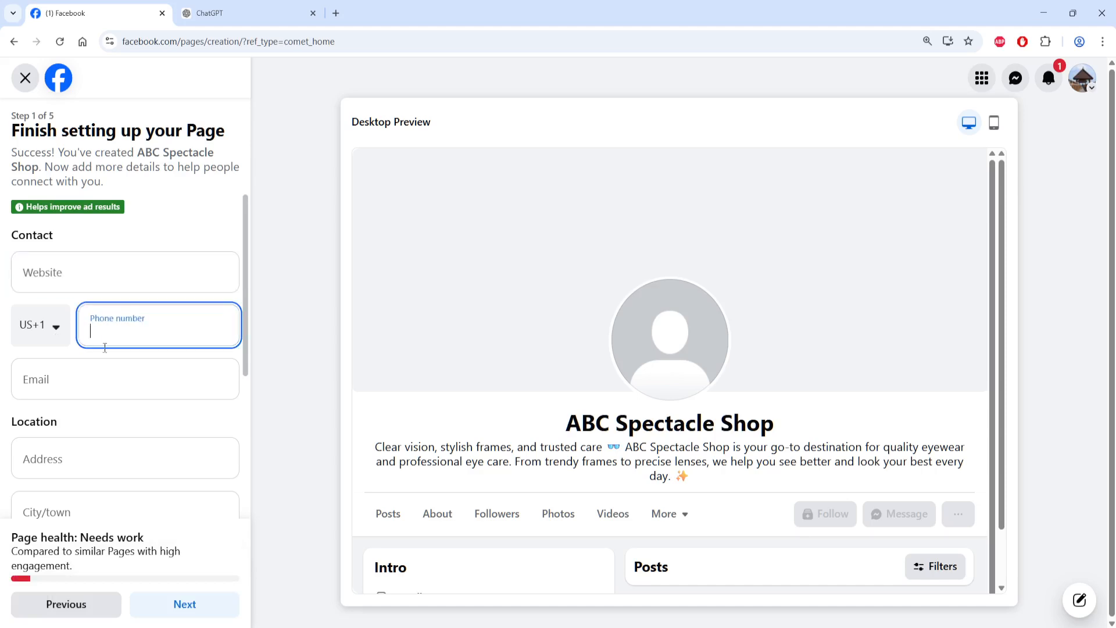
pyautogui.click(119, 376)
pyautogui.click(126, 465)
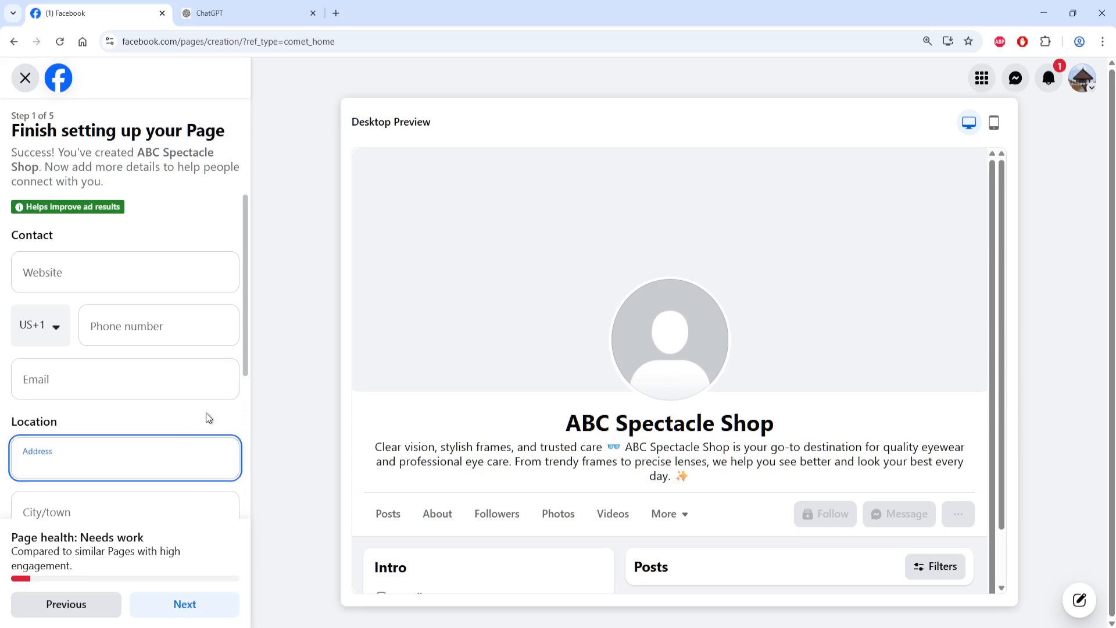
# - Set the Page's hours to Always open and continue to the Customize your Page stage
pyautogui.moveTo(246, 356); pyautogui.dragTo(277, 522)
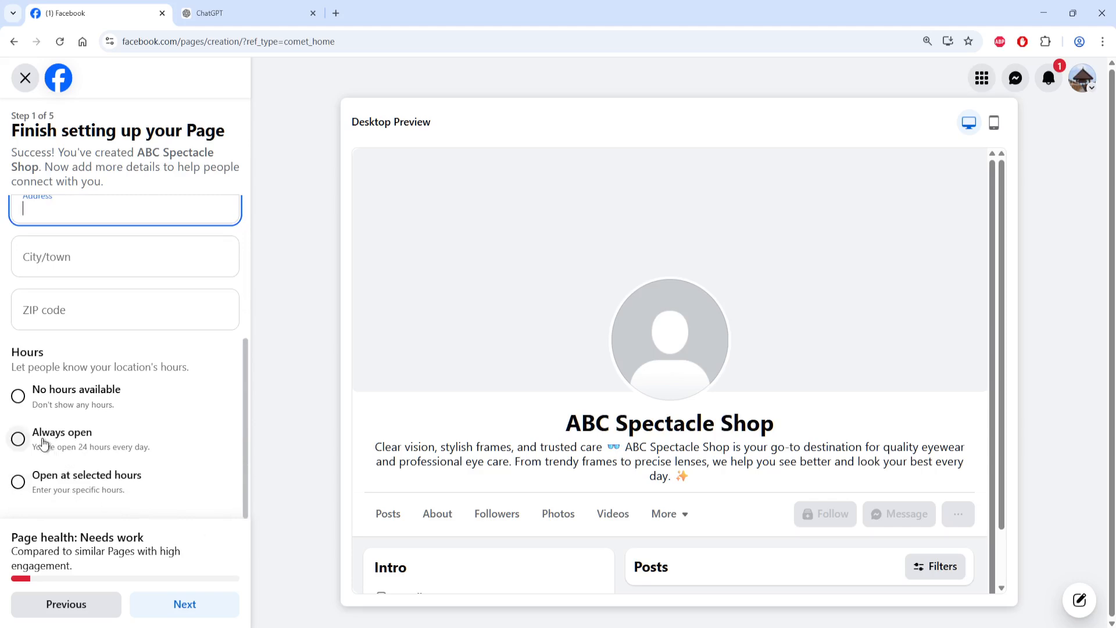
pyautogui.click(19, 440)
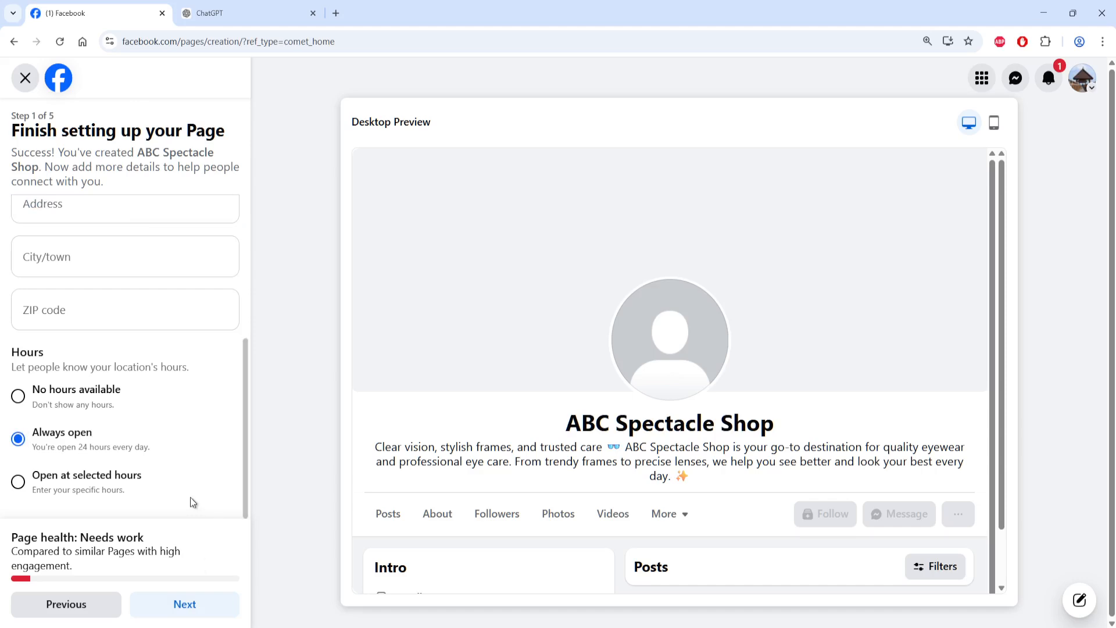
pyautogui.click(201, 614)
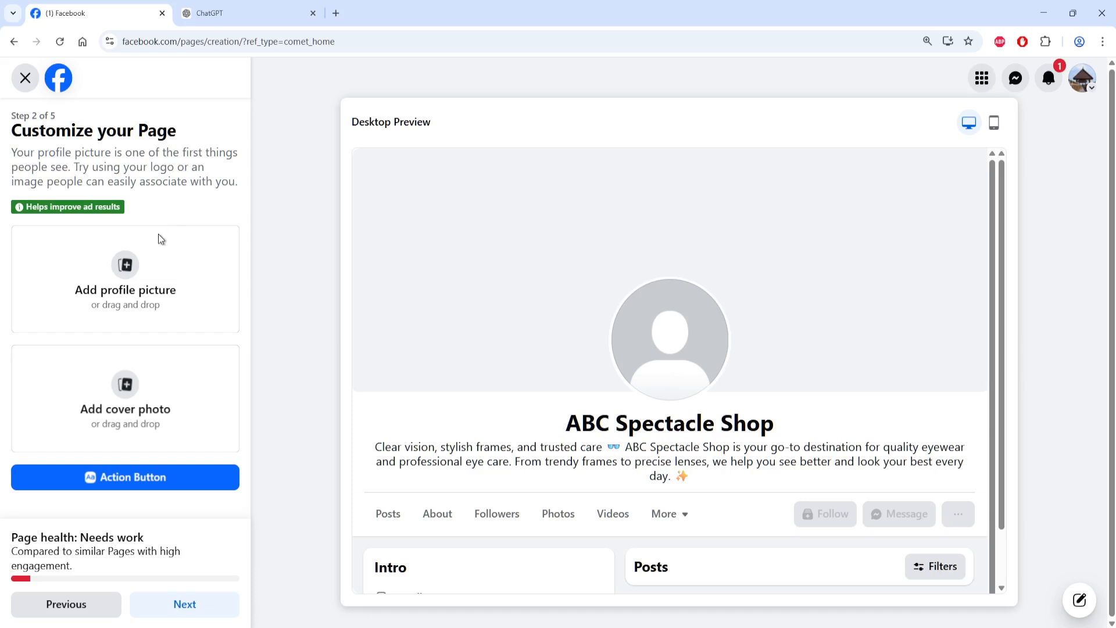
# - Search Google for "spectacle shop" in a new tab and show the image results
pyautogui.click(336, 13)
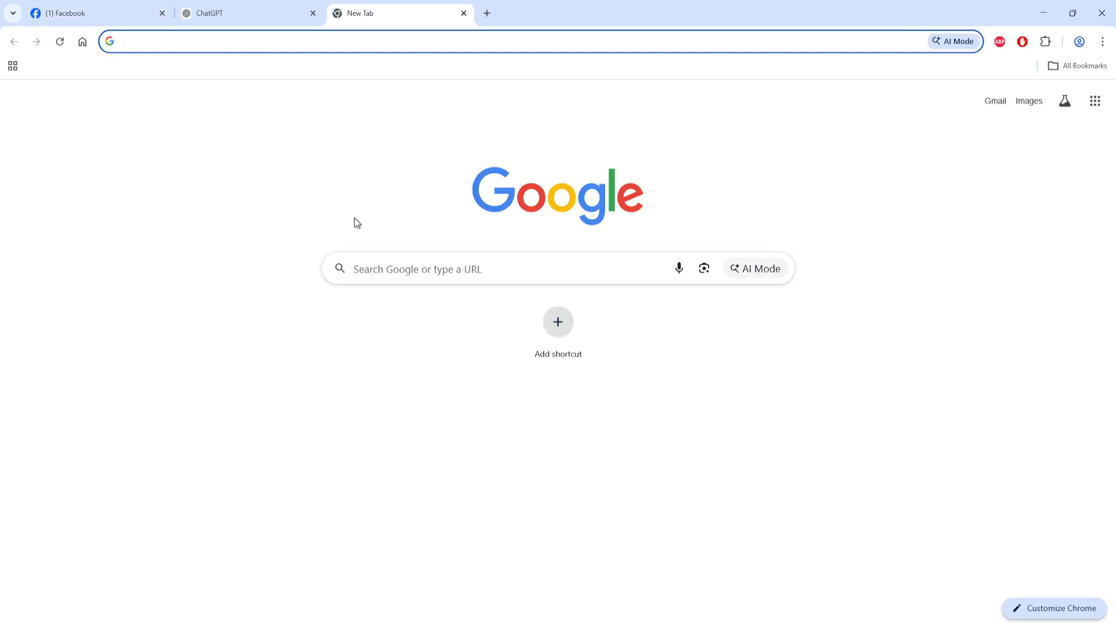
pyautogui.click(417, 268)
pyautogui.write('spectacl')
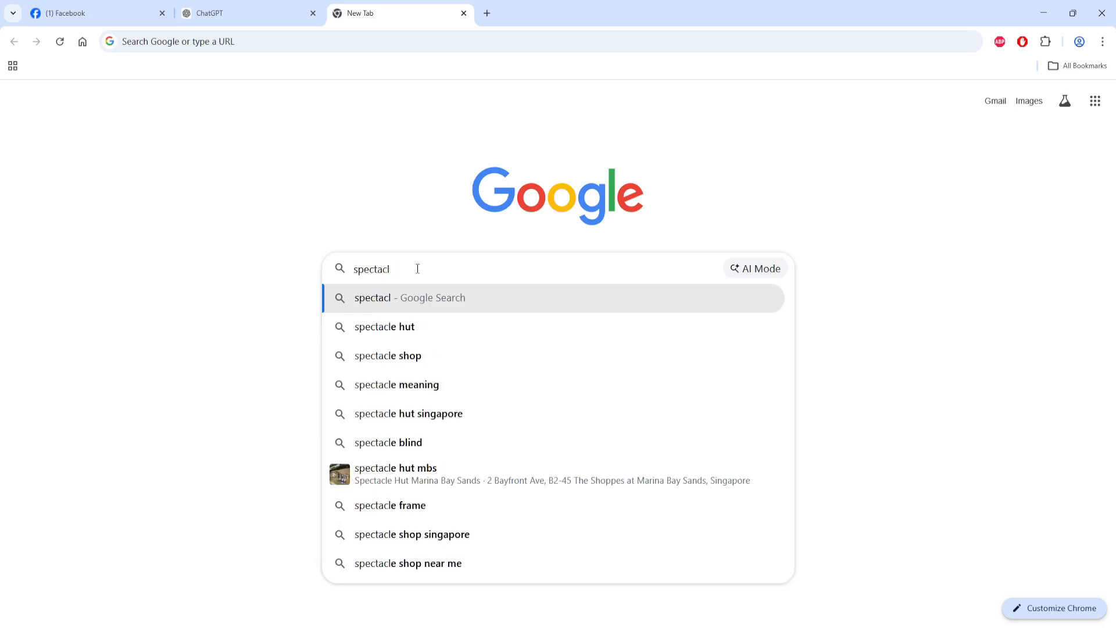
pyautogui.write('e shi')
pyautogui.press('BackSpace')
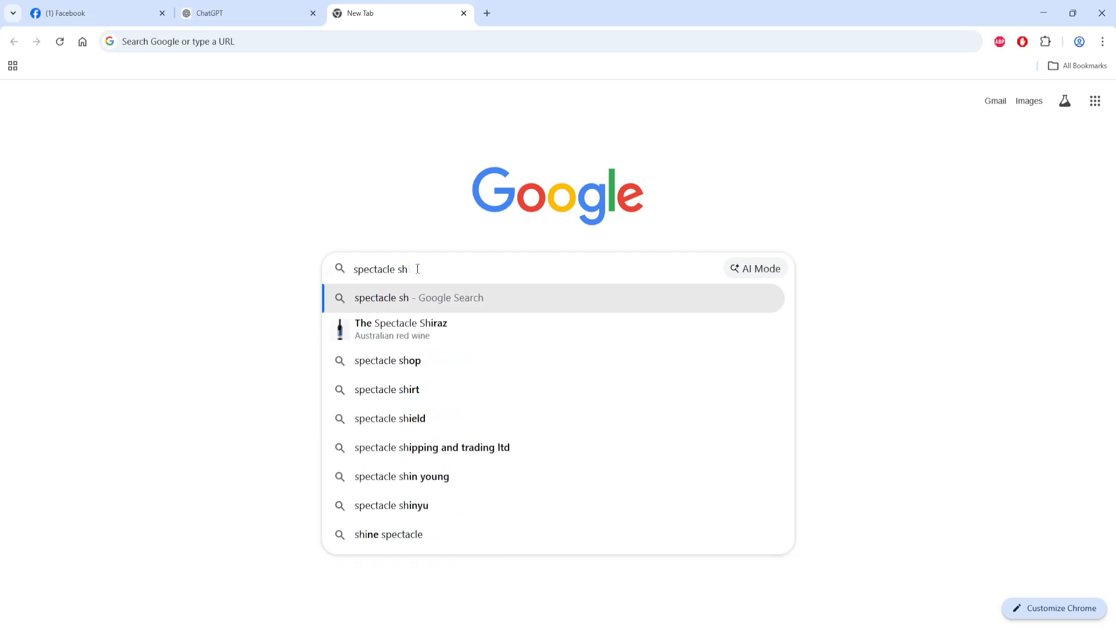
pyautogui.write('op')
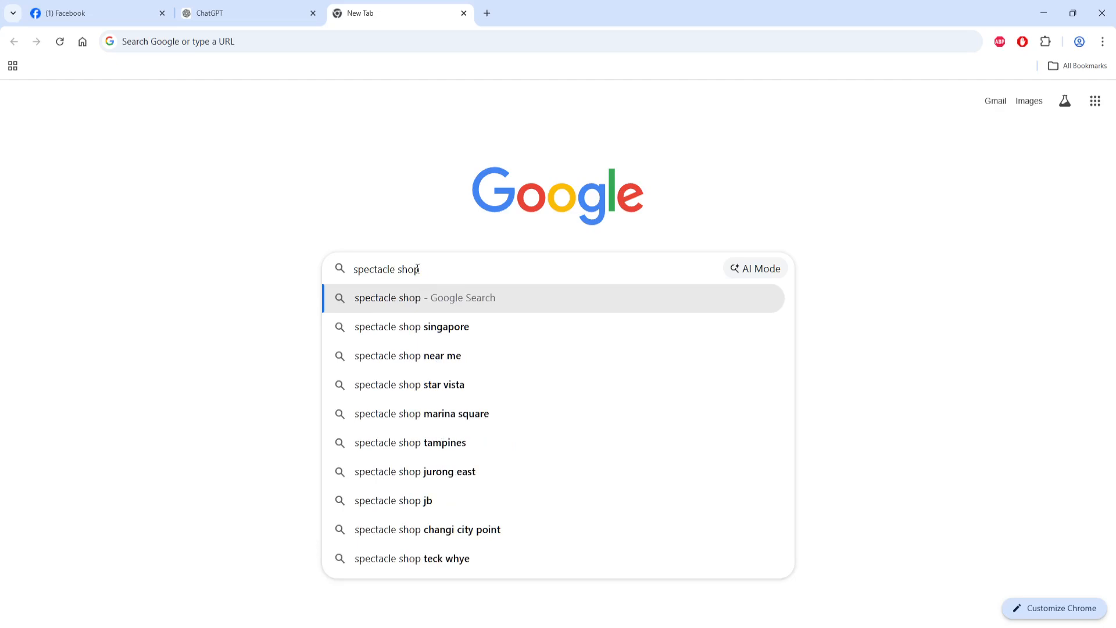
pyautogui.press('Return')
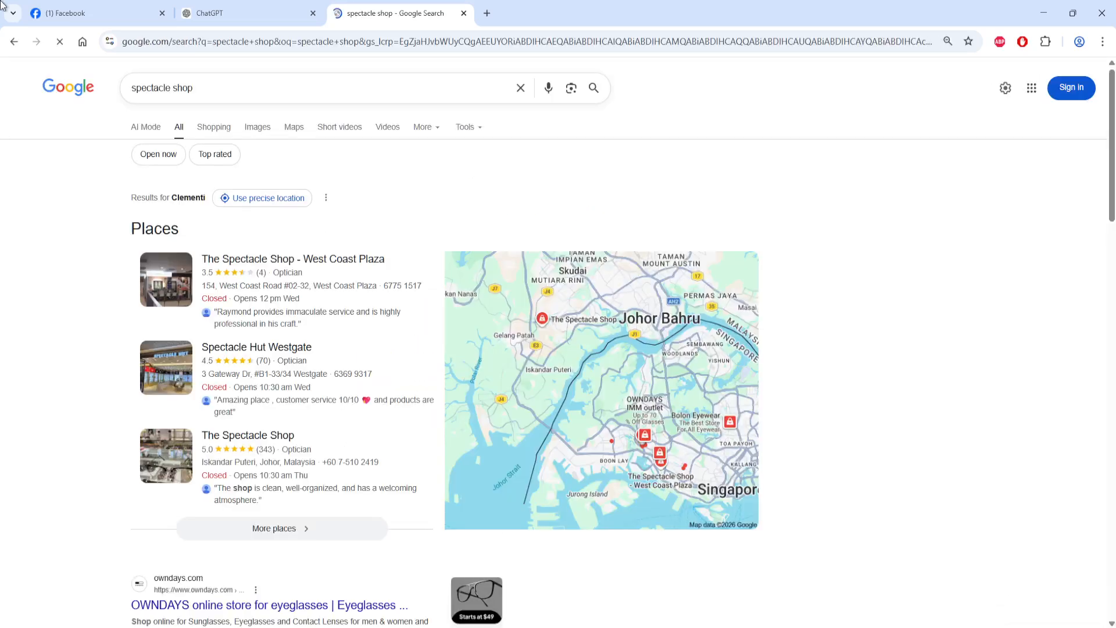
pyautogui.click(253, 135)
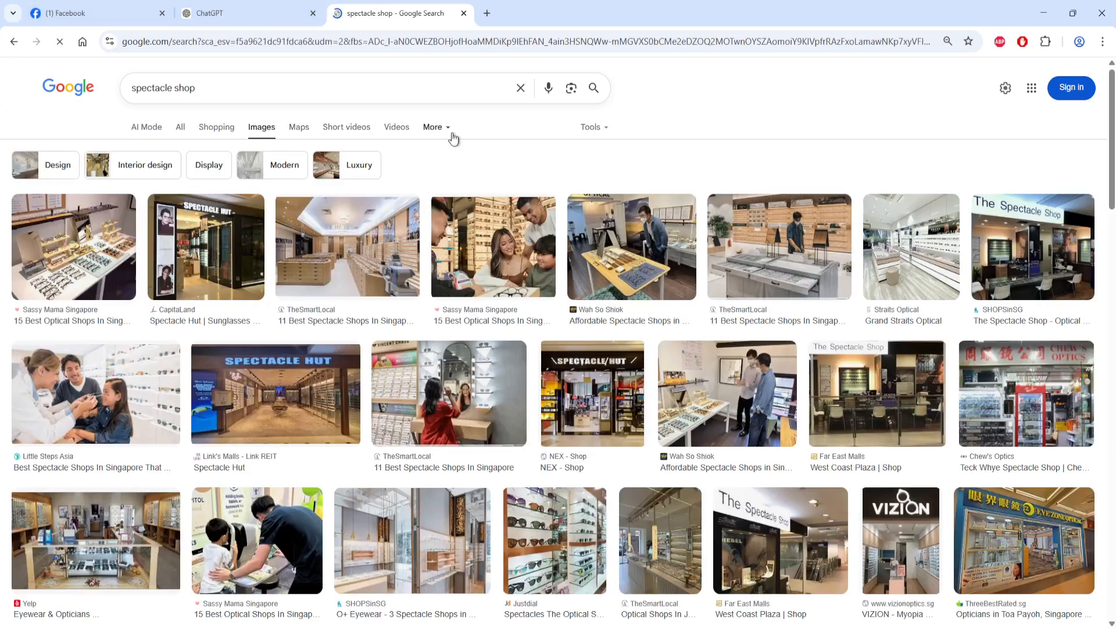
# - Refine the image search to "spectacle shop icon"
pyautogui.click(316, 76)
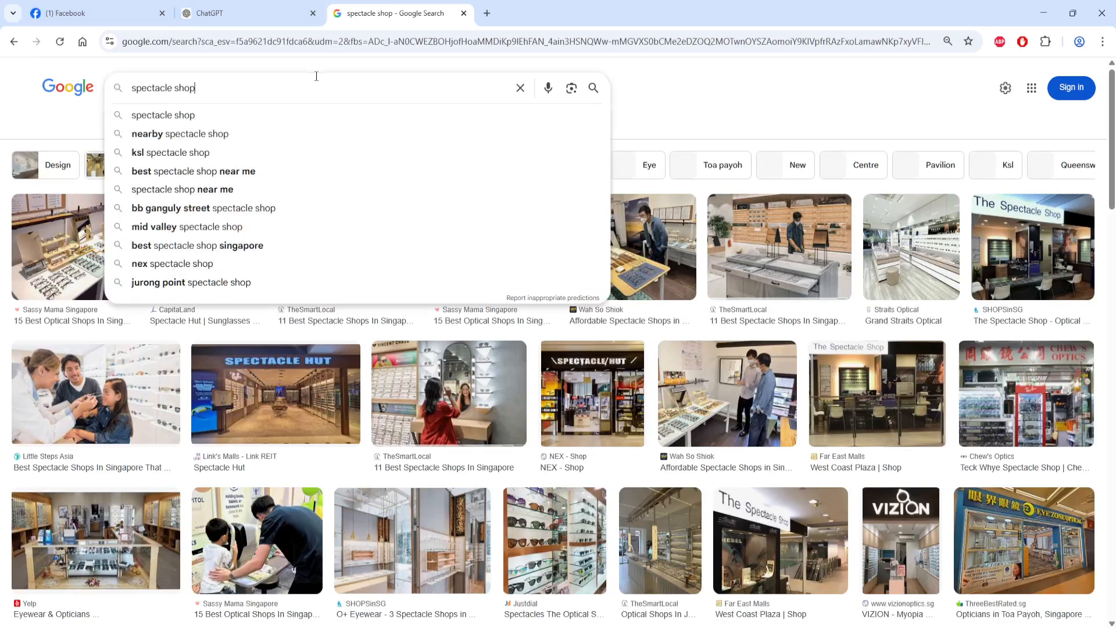
pyautogui.write('icon')
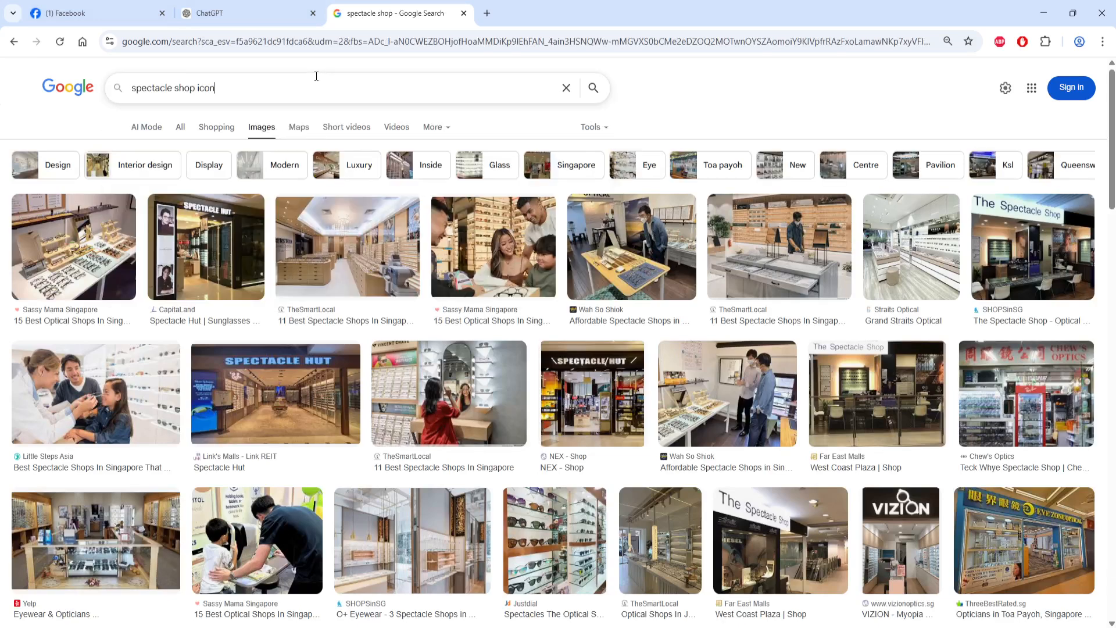
pyautogui.press('Return')
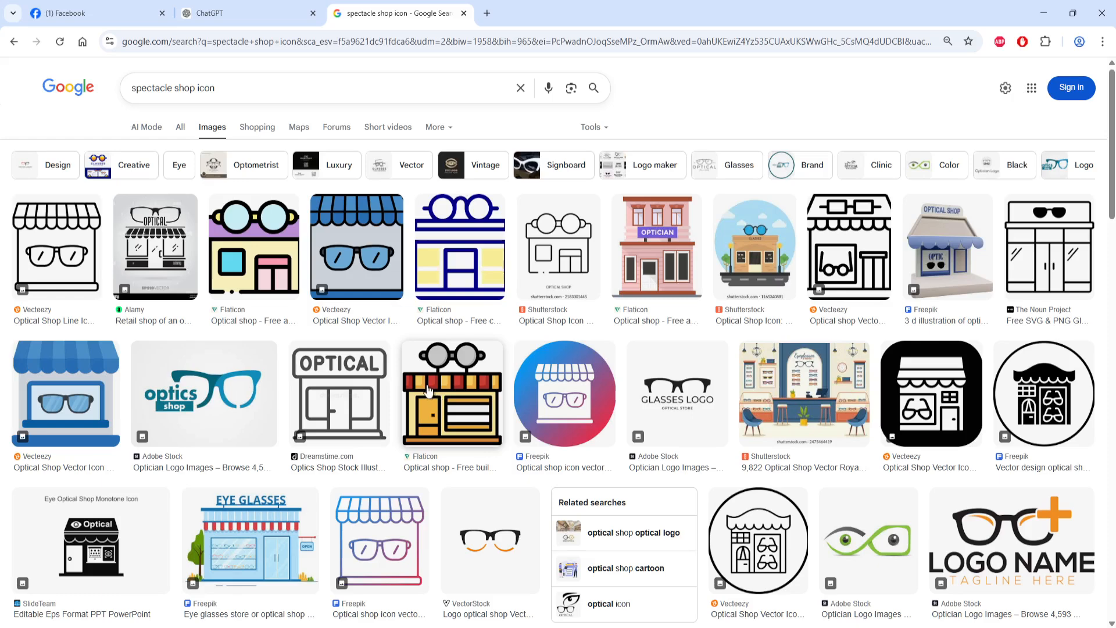
pyautogui.click(568, 405)
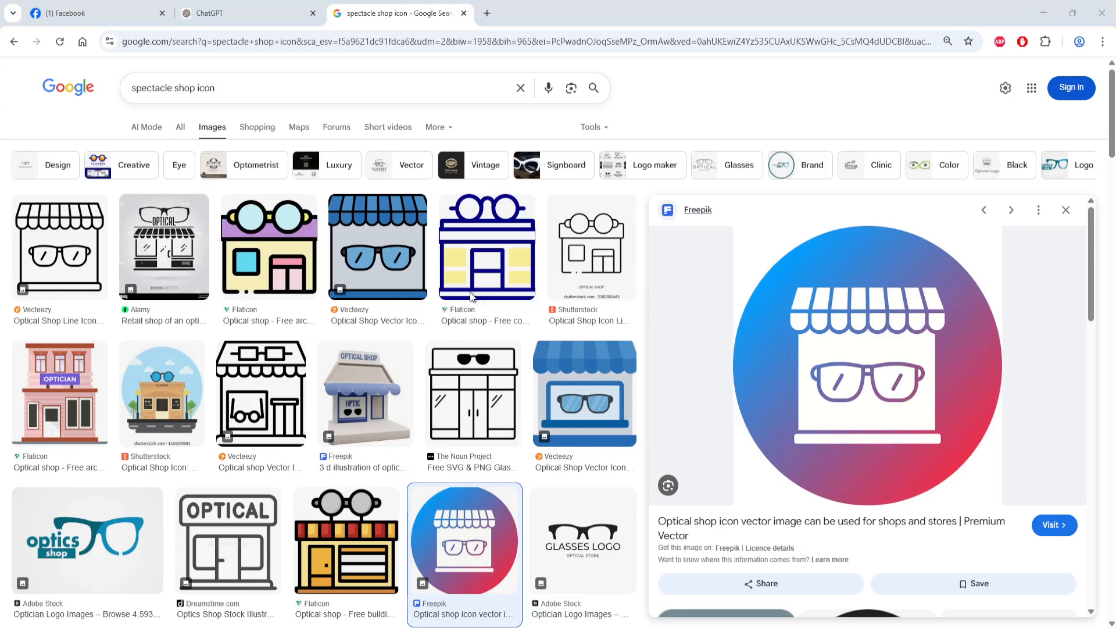
pyautogui.click(87, 14)
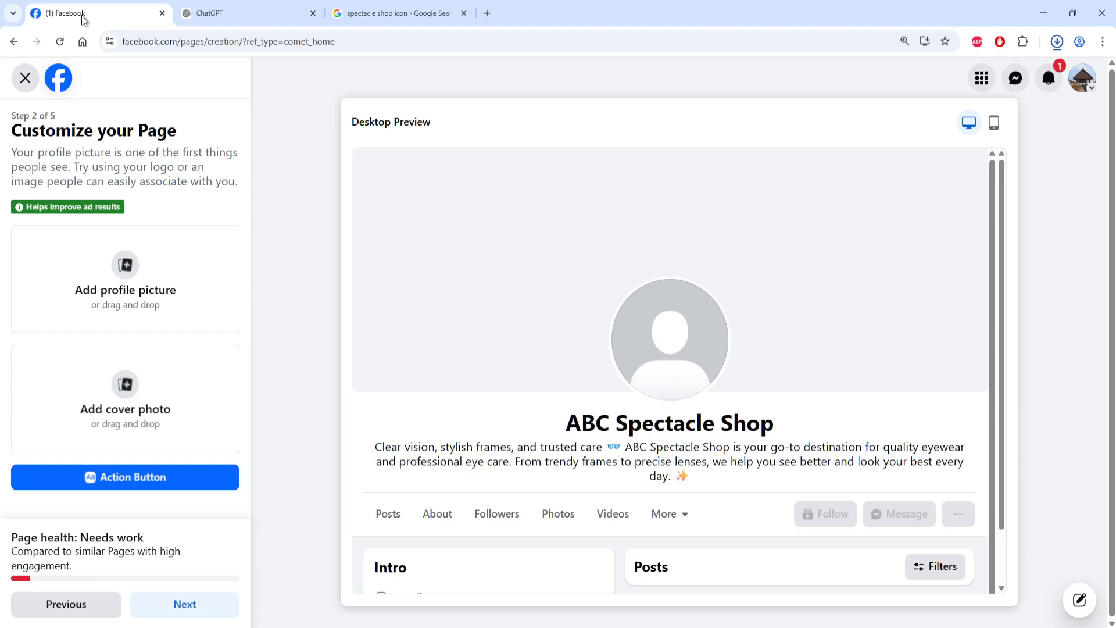
pyautogui.click(120, 308)
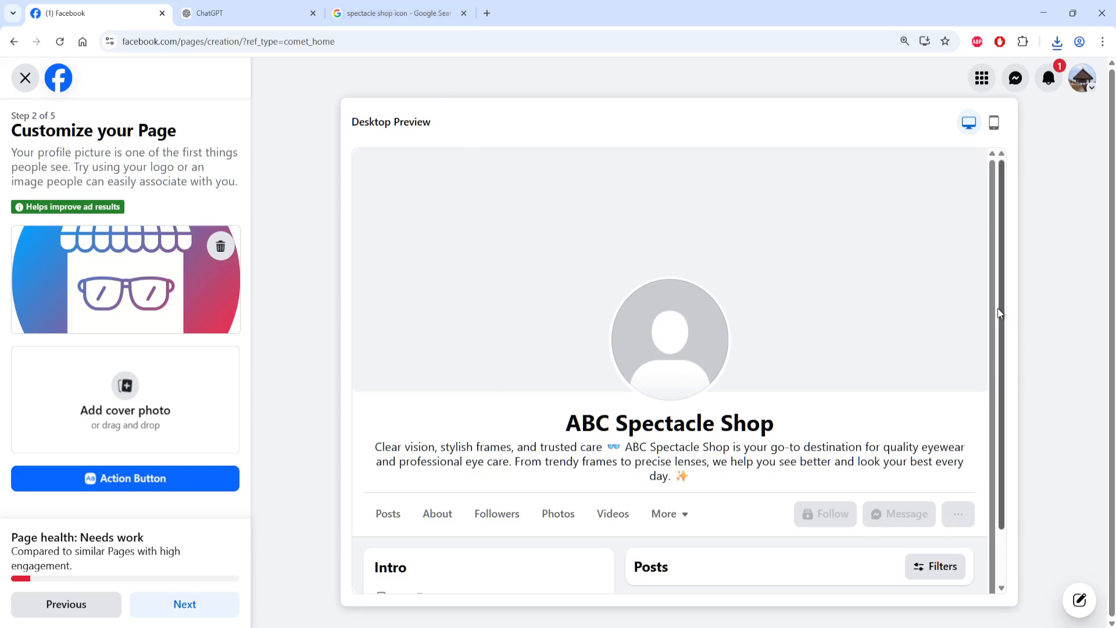
# - Return to the Google image results and search for "spectacle shop banner" instead of the icon
pyautogui.click(357, 13)
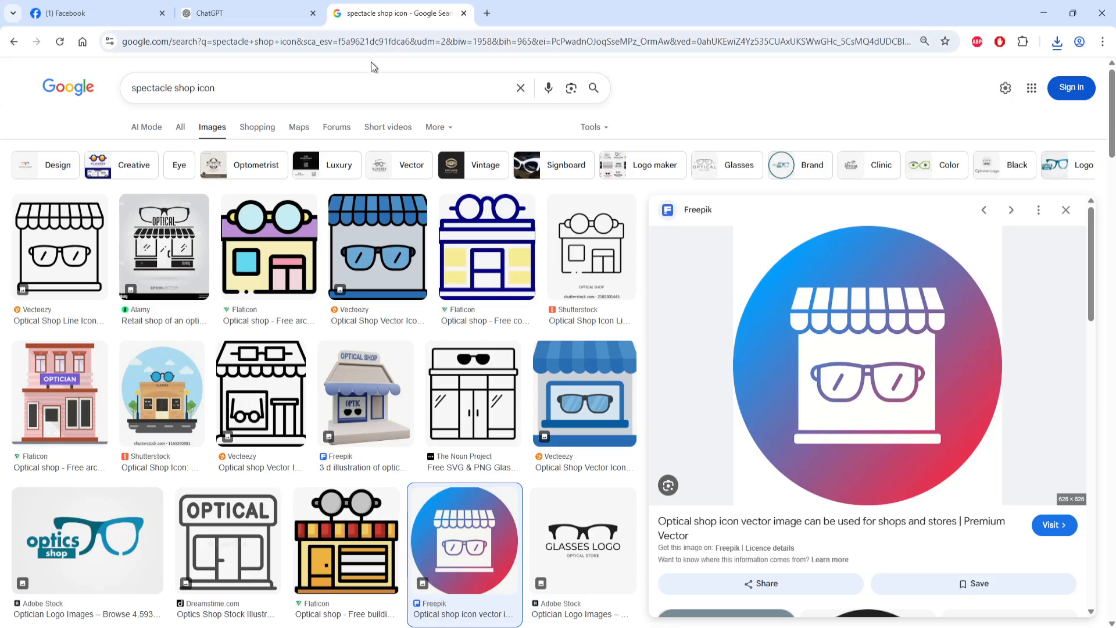
pyautogui.doubleClick(198, 89)
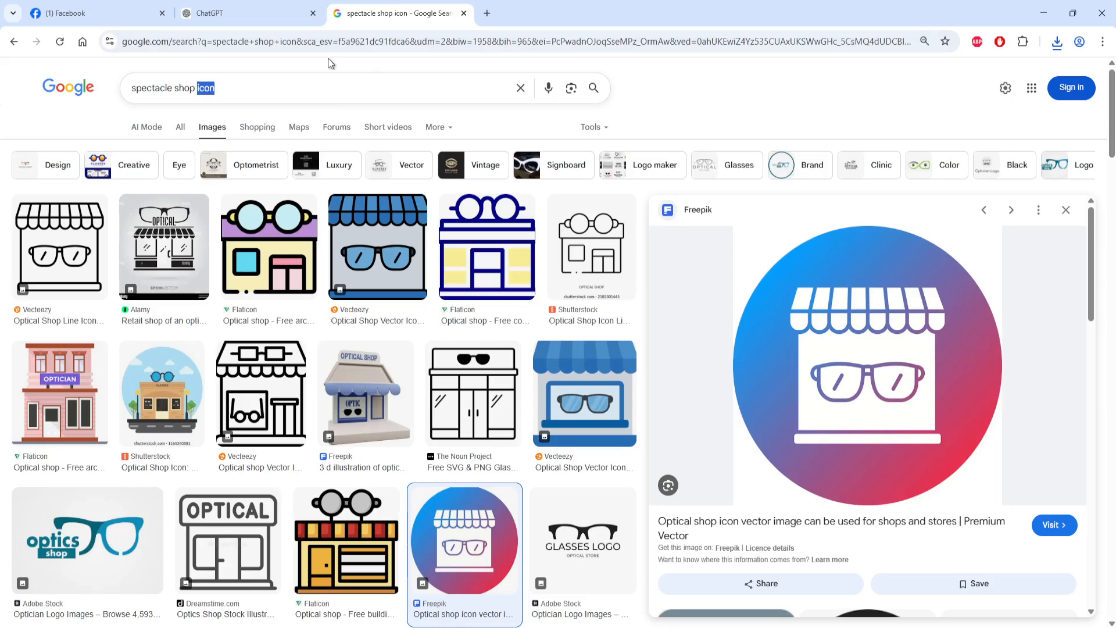
pyautogui.write('banner')
pyautogui.press('Return')
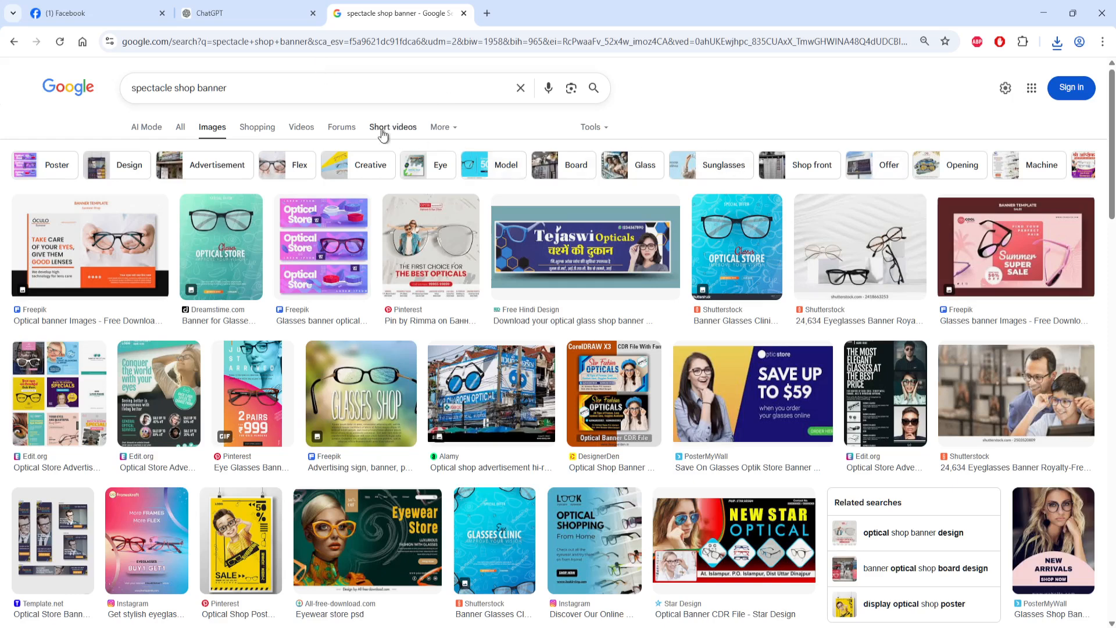
# - Refine the image search to "spectacle shop eyewear banner"
pyautogui.click(197, 88)
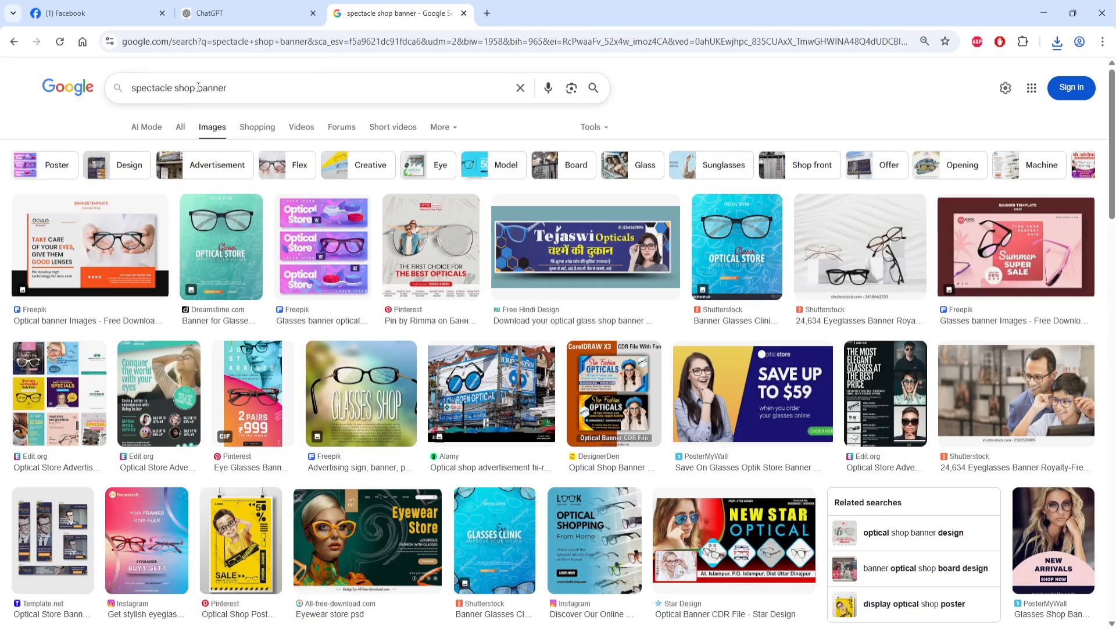
pyautogui.write('eyewea')
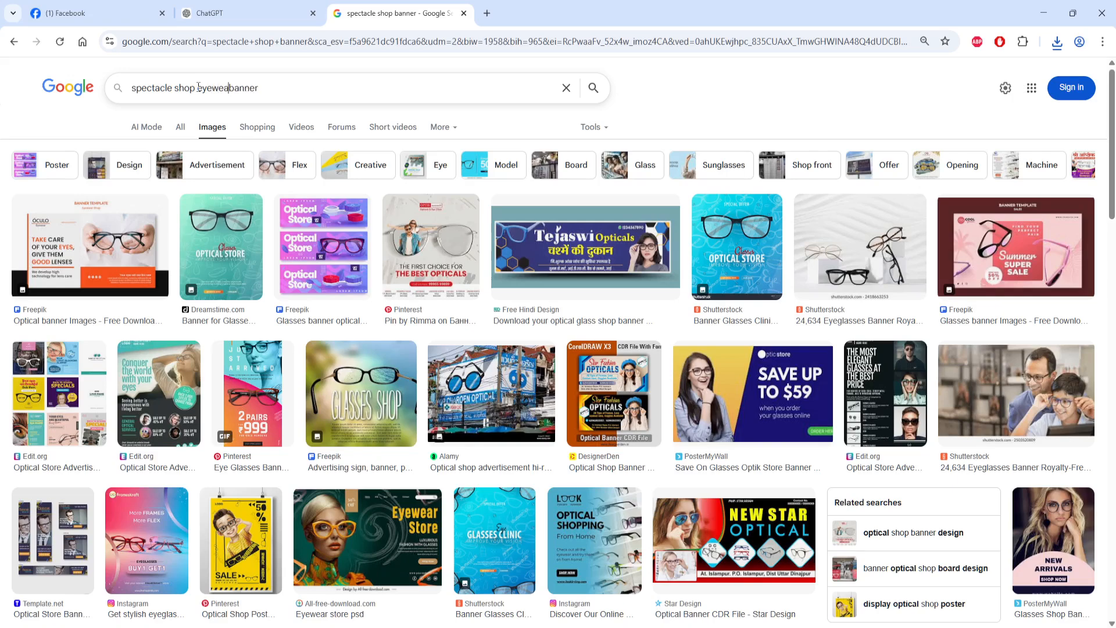
pyautogui.write('r')
pyautogui.press('Return')
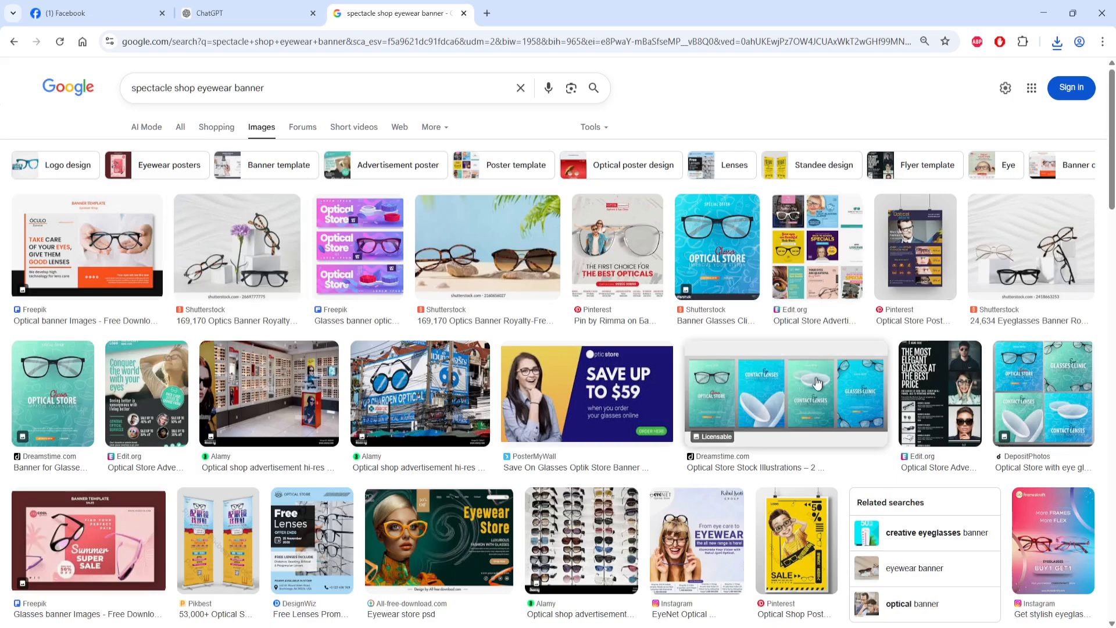
# - Preview the Dreamstime optical store banner and the Eyemira Opticals "Eyewear & Eyecare" banner as cover photo candidates
pyautogui.click(783, 402)
pyautogui.scroll(-3, 782, 403)
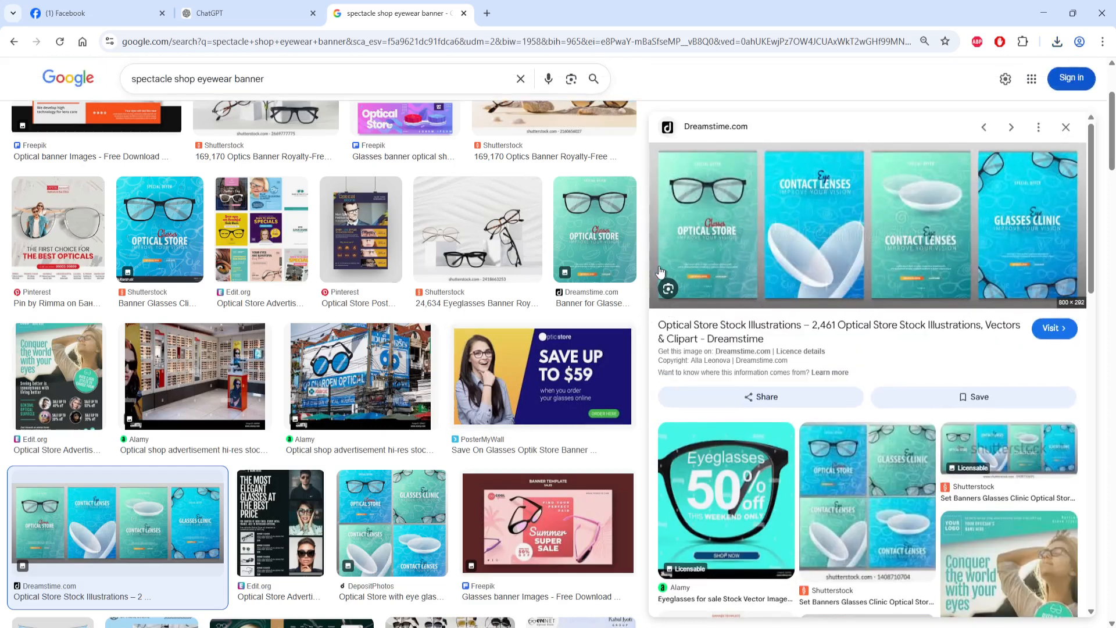
pyautogui.scroll(-5, 347, 448)
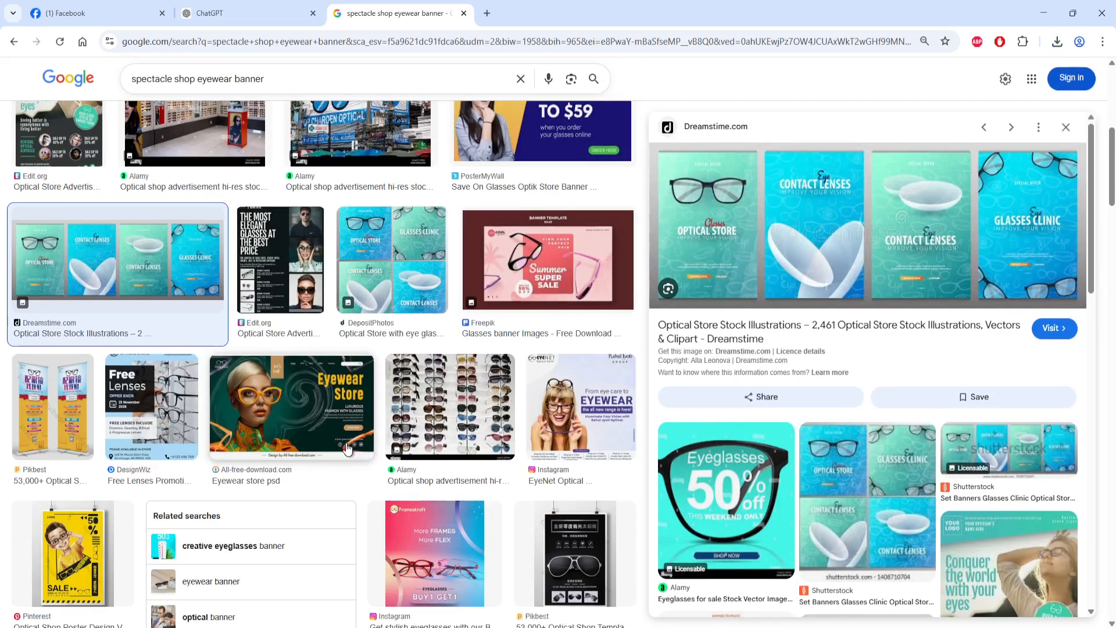
pyautogui.scroll(-5, 347, 448)
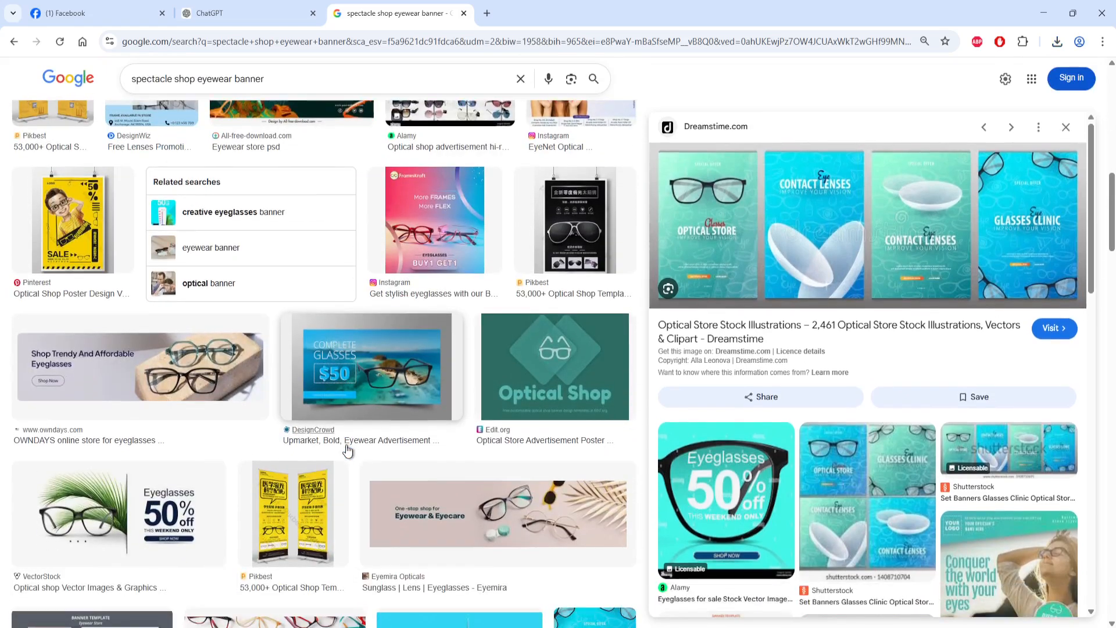
pyautogui.scroll(-6, 347, 448)
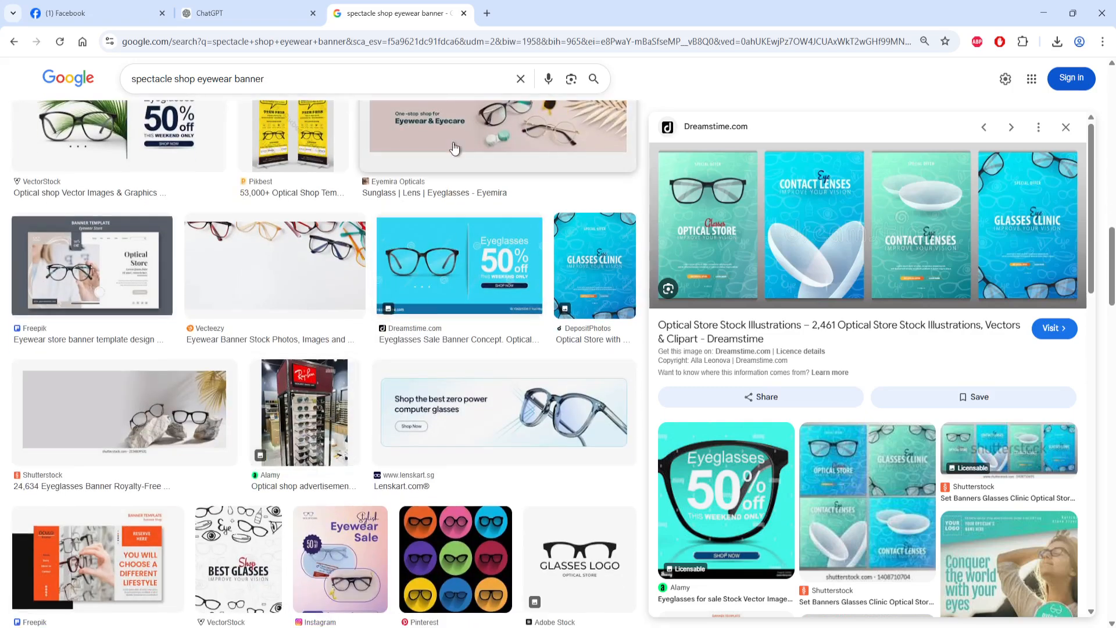
pyautogui.click(453, 143)
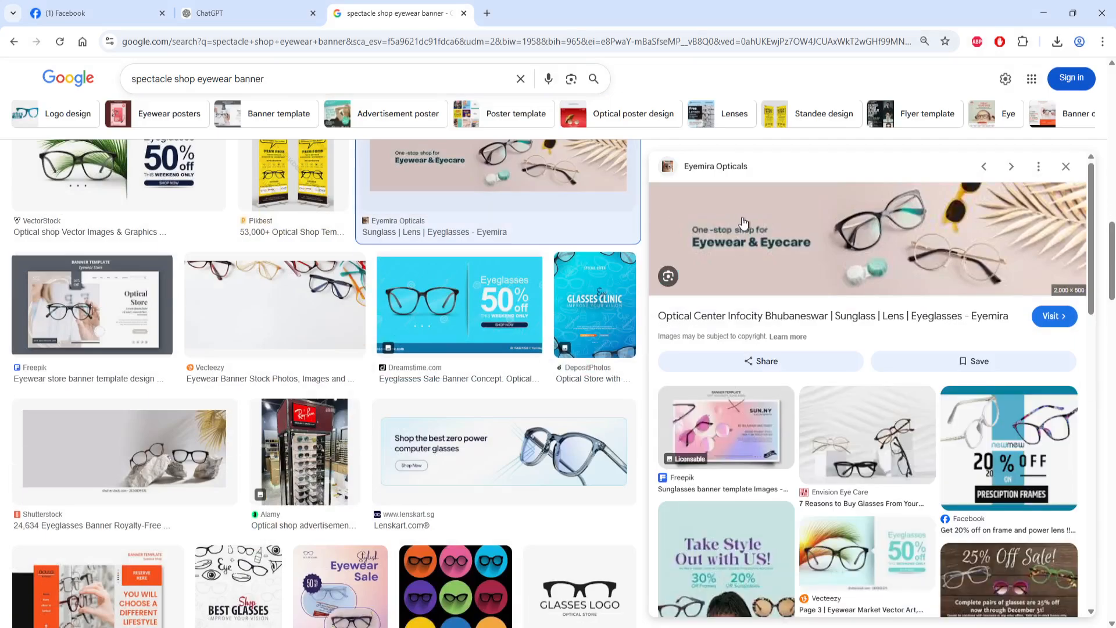
# - Look through the remaining eyewear banner results for an image suitable as the Page's cover photo
pyautogui.scroll(1, 526, 290)
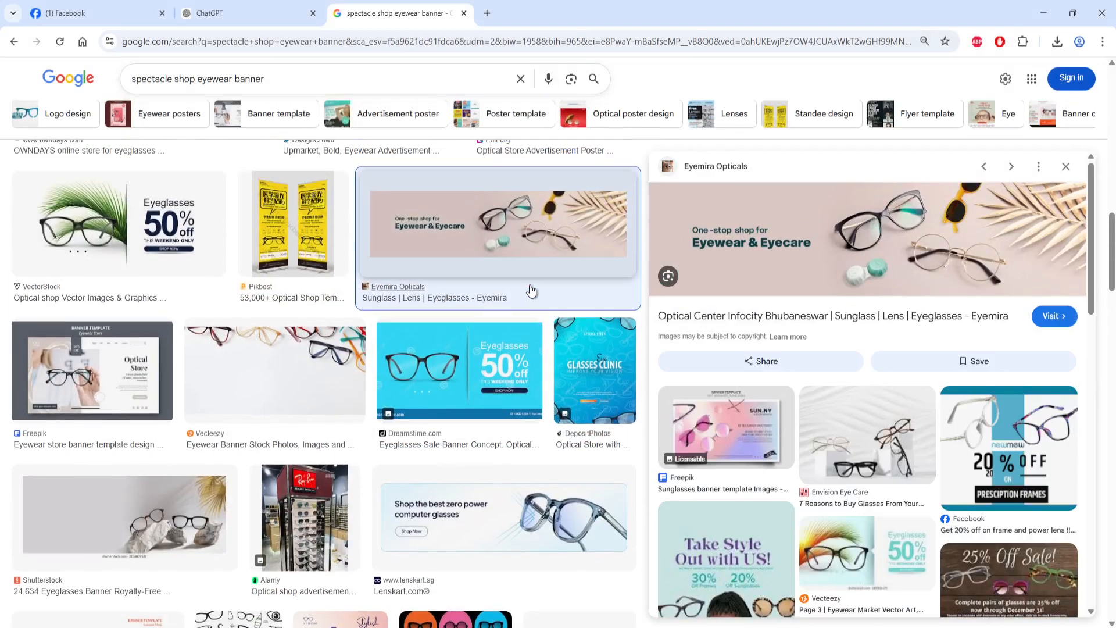
pyautogui.scroll(6, 506, 293)
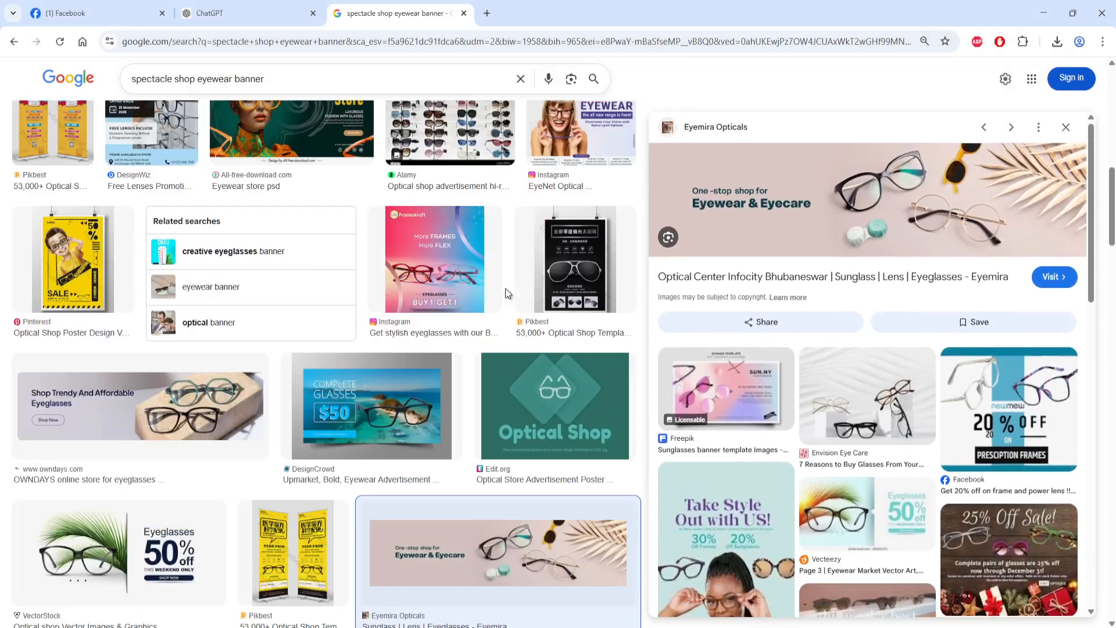
pyautogui.scroll(6, 303, 268)
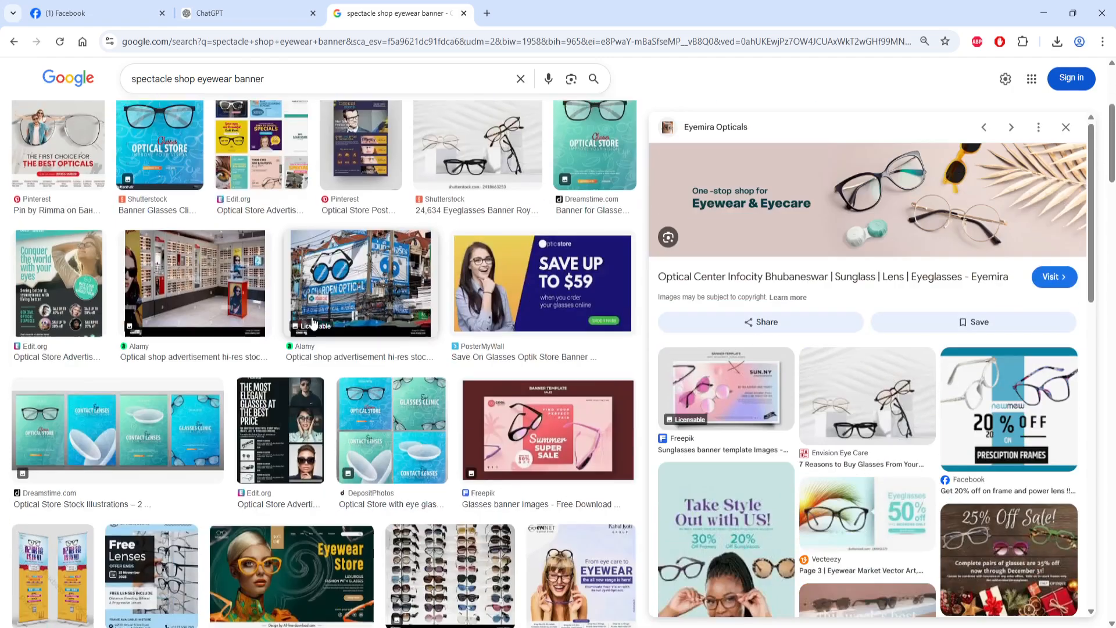
pyautogui.scroll(-5, 316, 339)
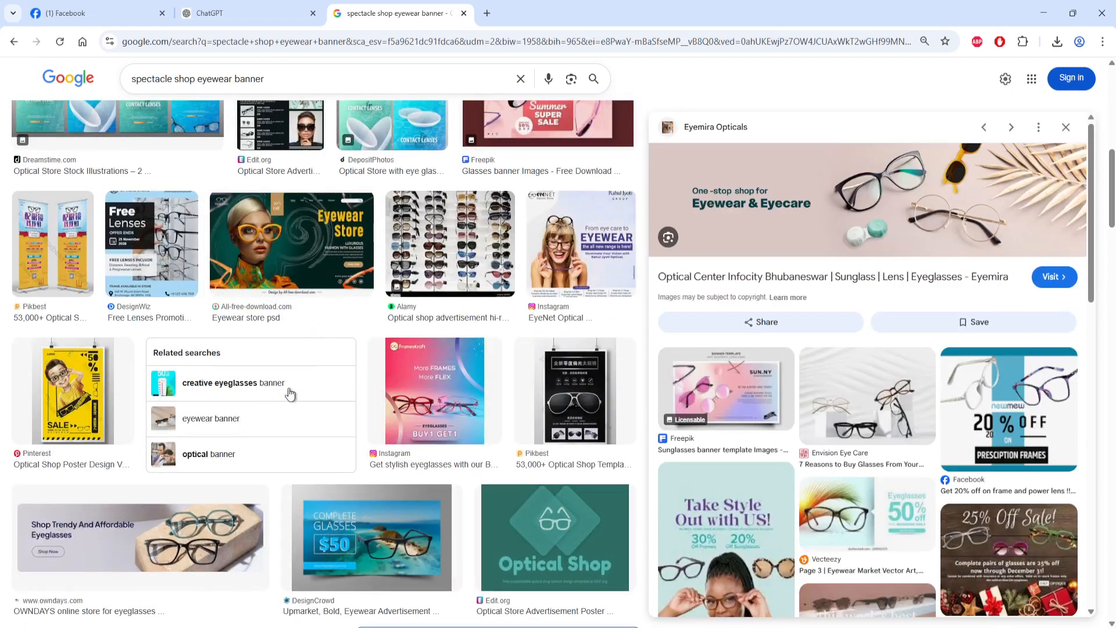
pyautogui.scroll(-1, 343, 279)
pyautogui.scroll(4, 338, 266)
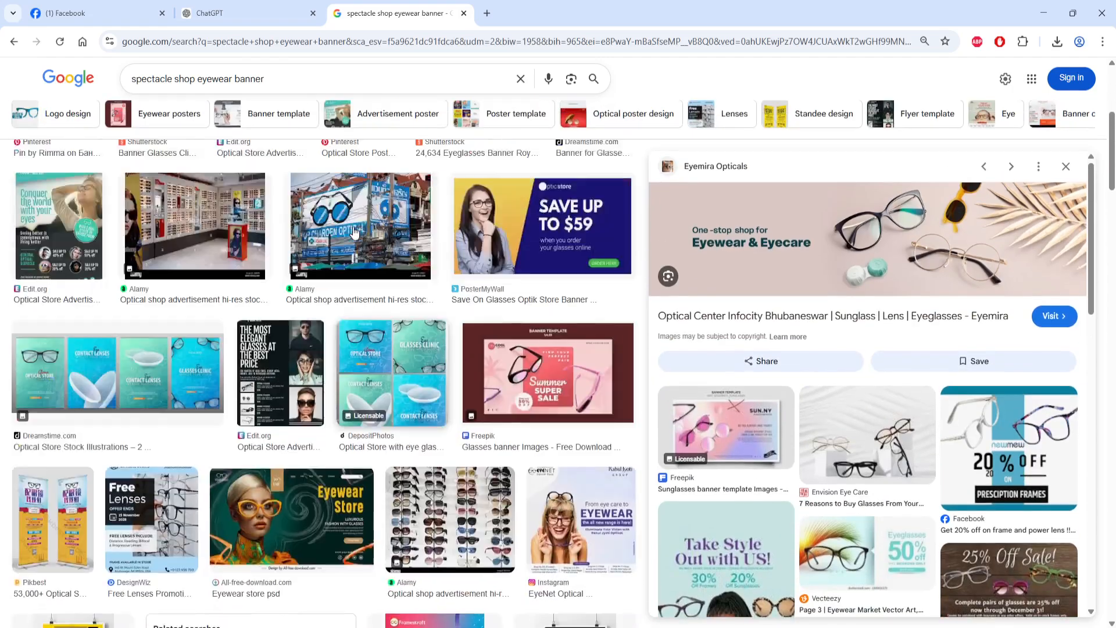
pyautogui.scroll(-15, 338, 274)
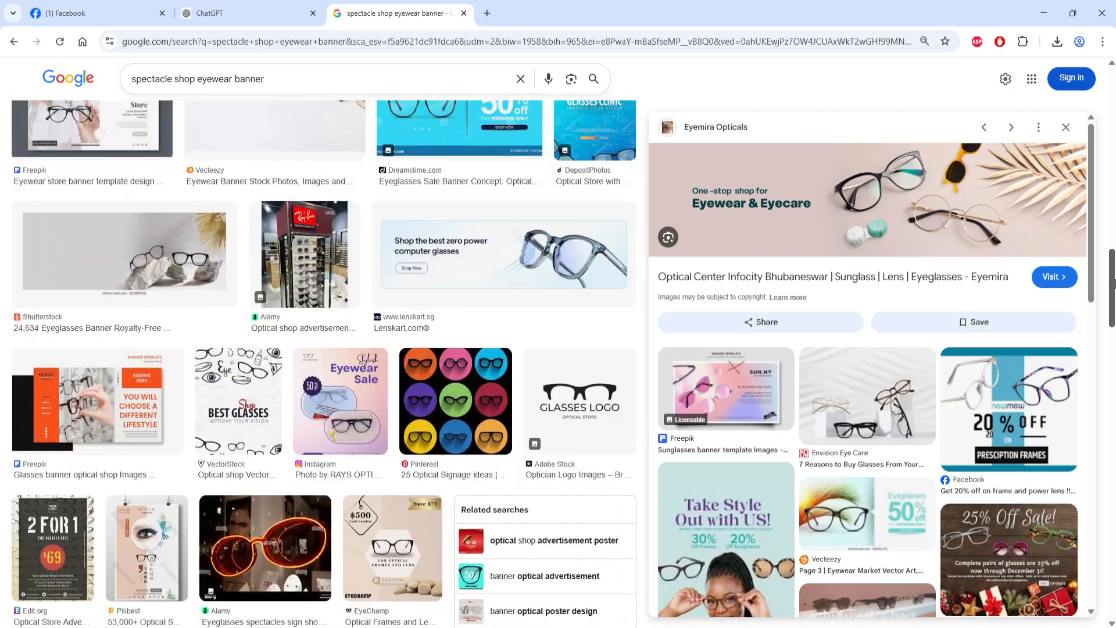
pyautogui.moveTo(1107, 243); pyautogui.dragTo(1107, 76)
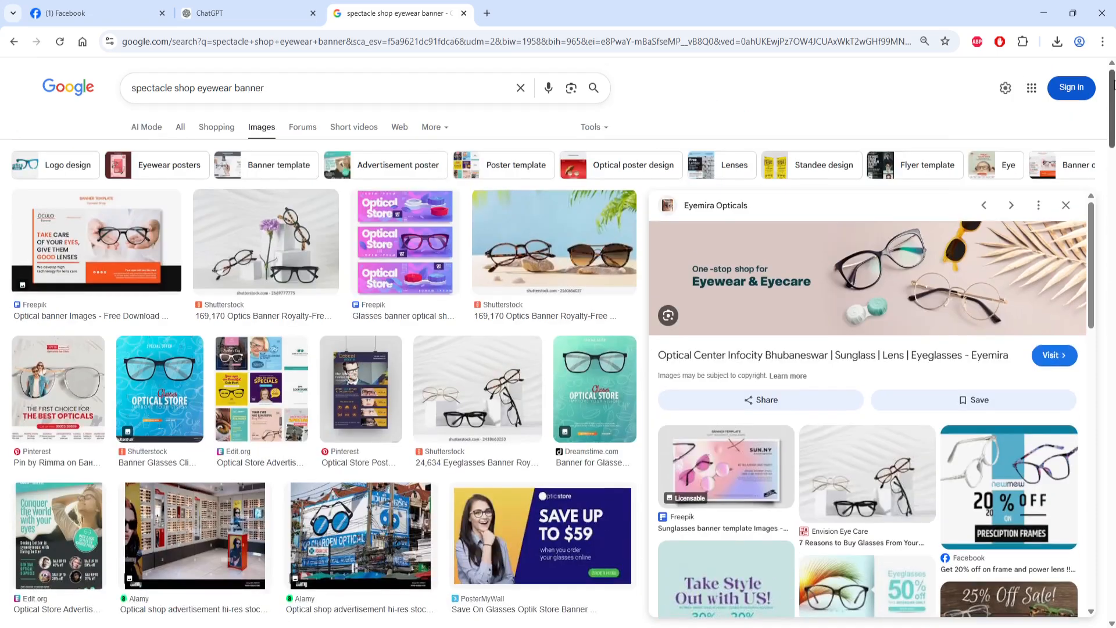
# - Compare the Freepik banner with the Shutterstock eyeglasses photos and save the photo of three glasses on white blocks
pyautogui.click(133, 268)
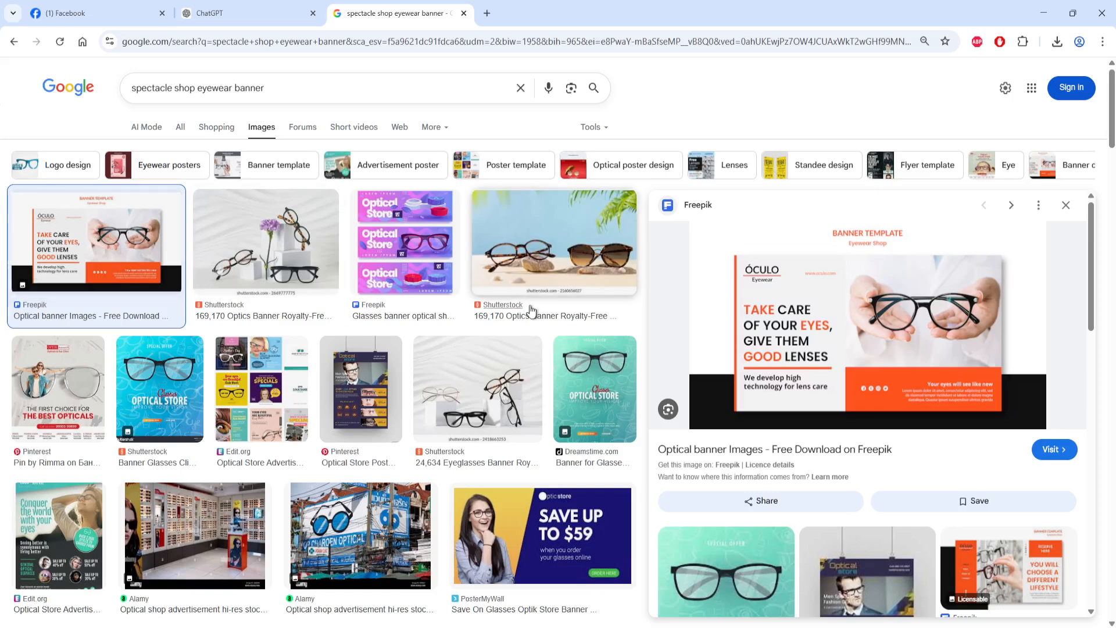
pyautogui.click(532, 252)
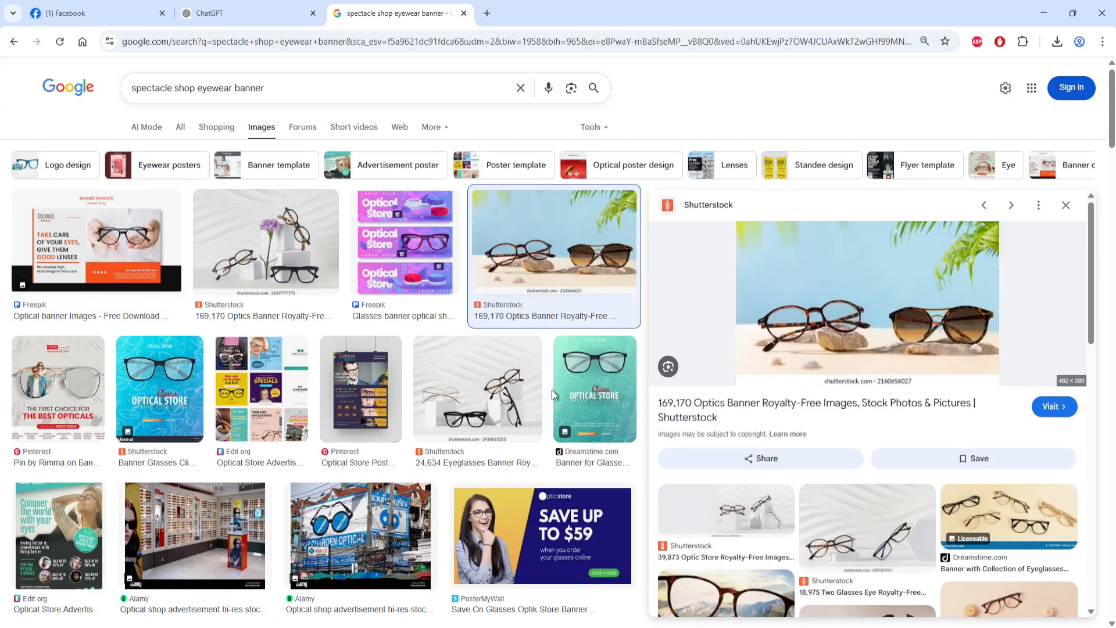
pyautogui.click(468, 397)
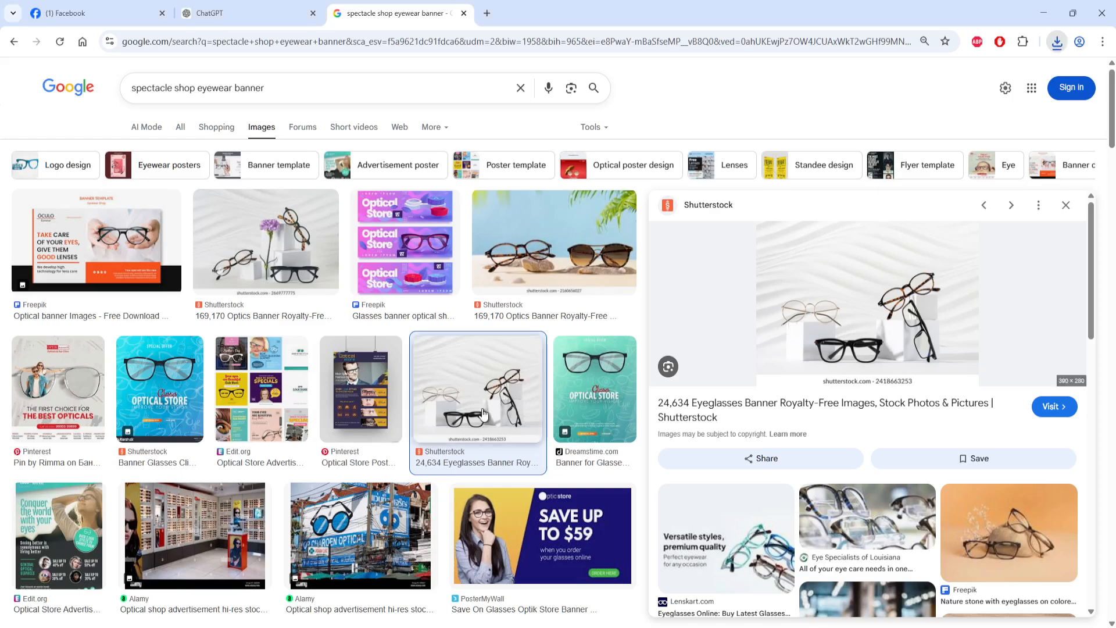
pyautogui.click(302, 255)
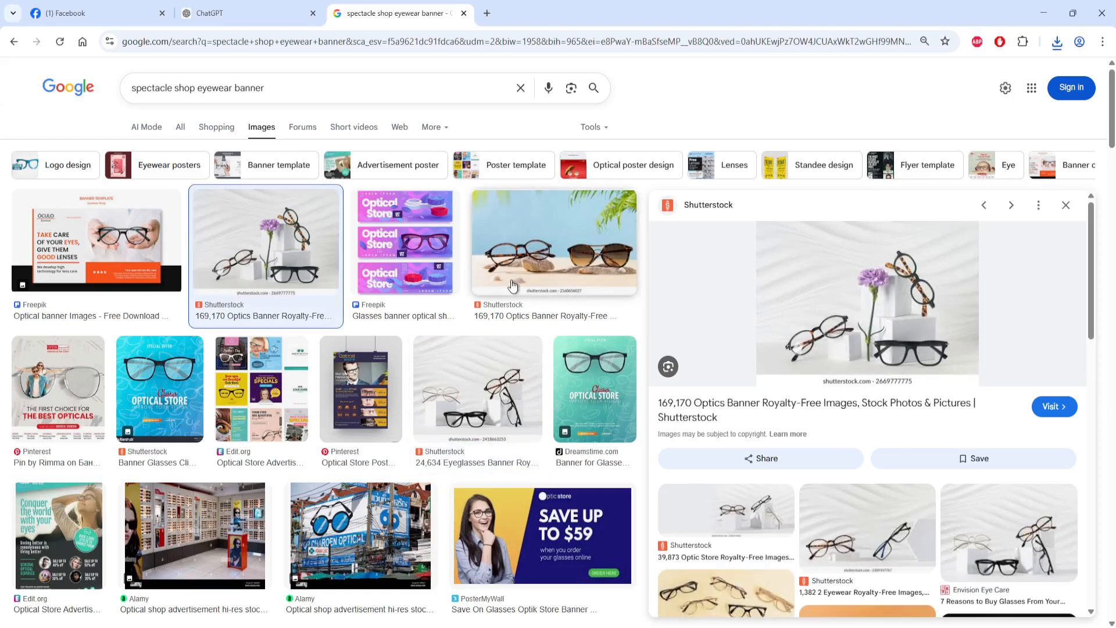
pyautogui.click(569, 256)
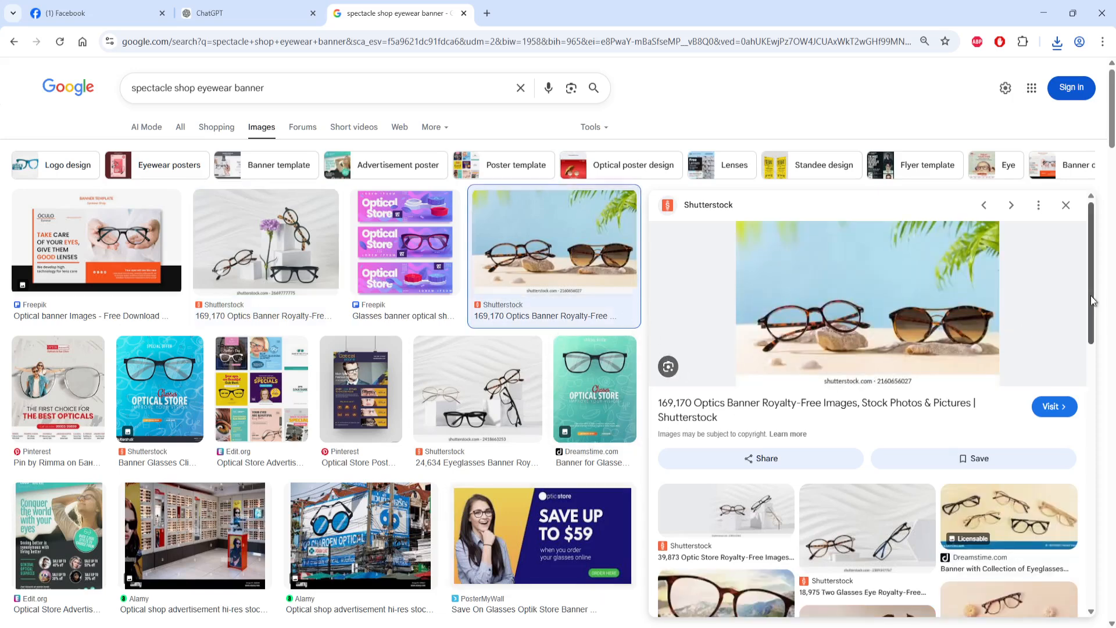
# - Look through more related images and eyewear banner results for a suitable cover photo
pyautogui.moveTo(1090, 302); pyautogui.dragTo(1103, 391)
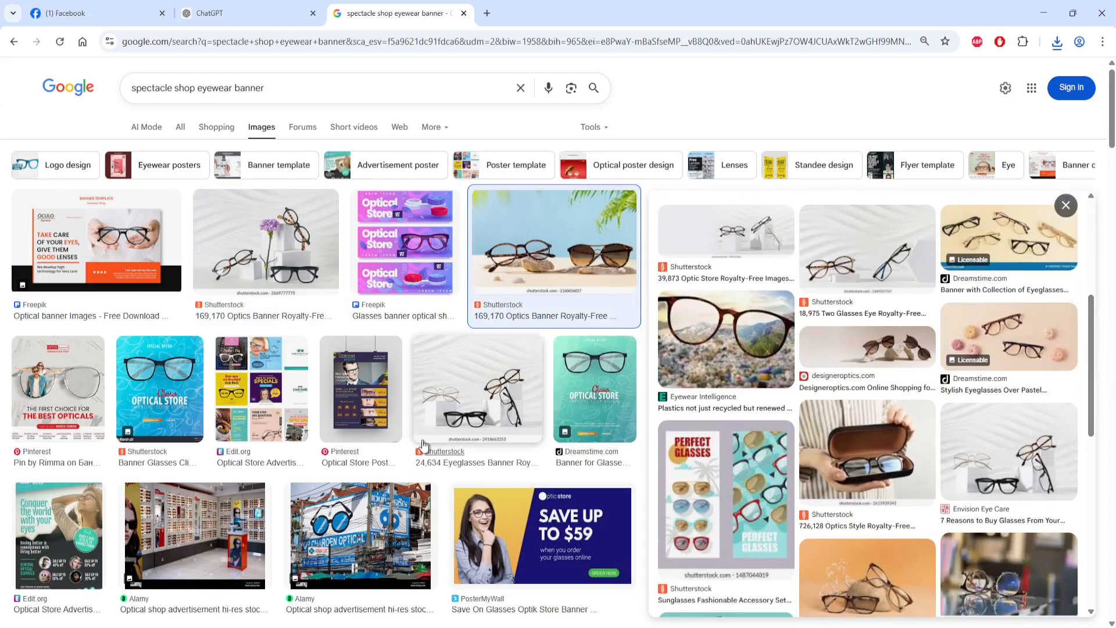
pyautogui.scroll(-1, 441, 479)
pyautogui.scroll(-10, 441, 479)
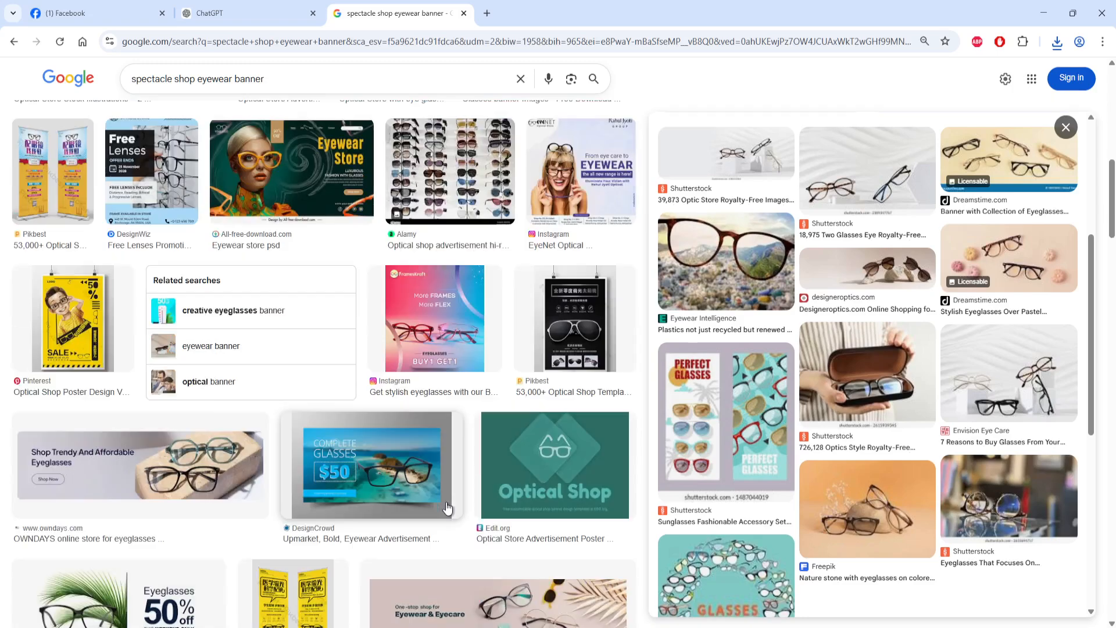
pyautogui.scroll(-9, 447, 507)
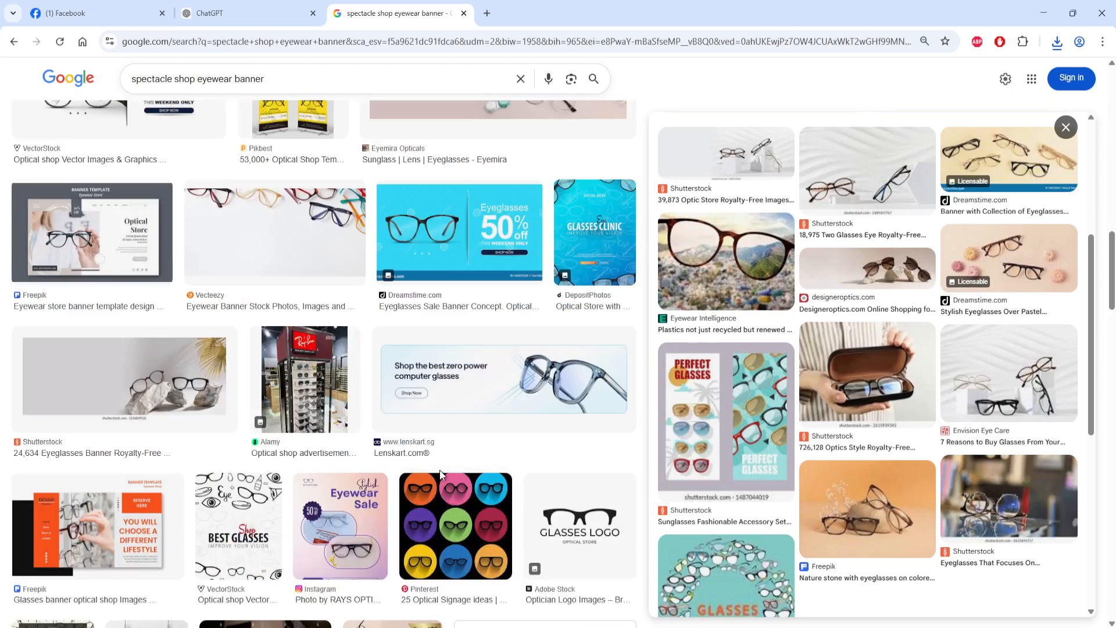
pyautogui.scroll(-3, 440, 474)
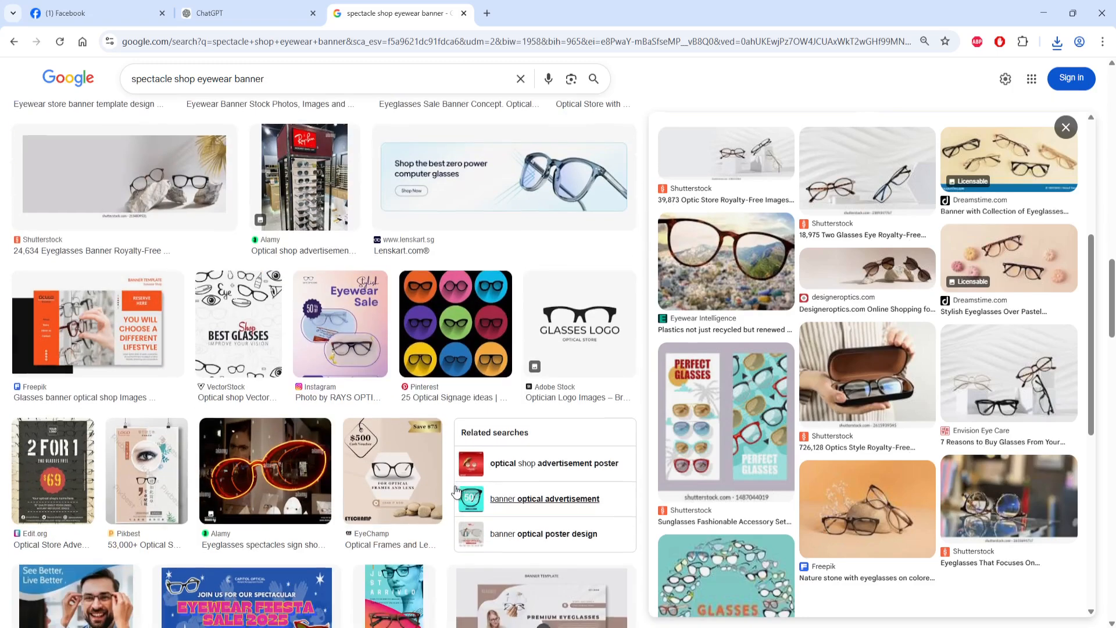
pyautogui.scroll(-5, 456, 491)
pyautogui.scroll(-2, 456, 491)
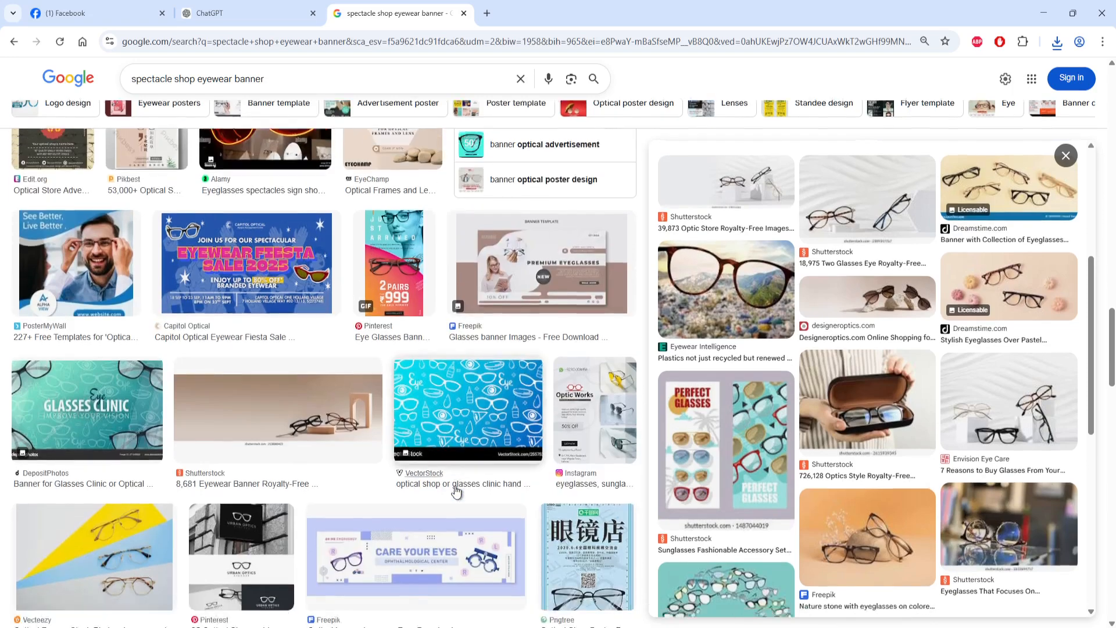
# - Preview the Vecteezy and Freepik eyewear images, and save the For Eyes photo of hands holding glasses among other frames
pyautogui.click(110, 460)
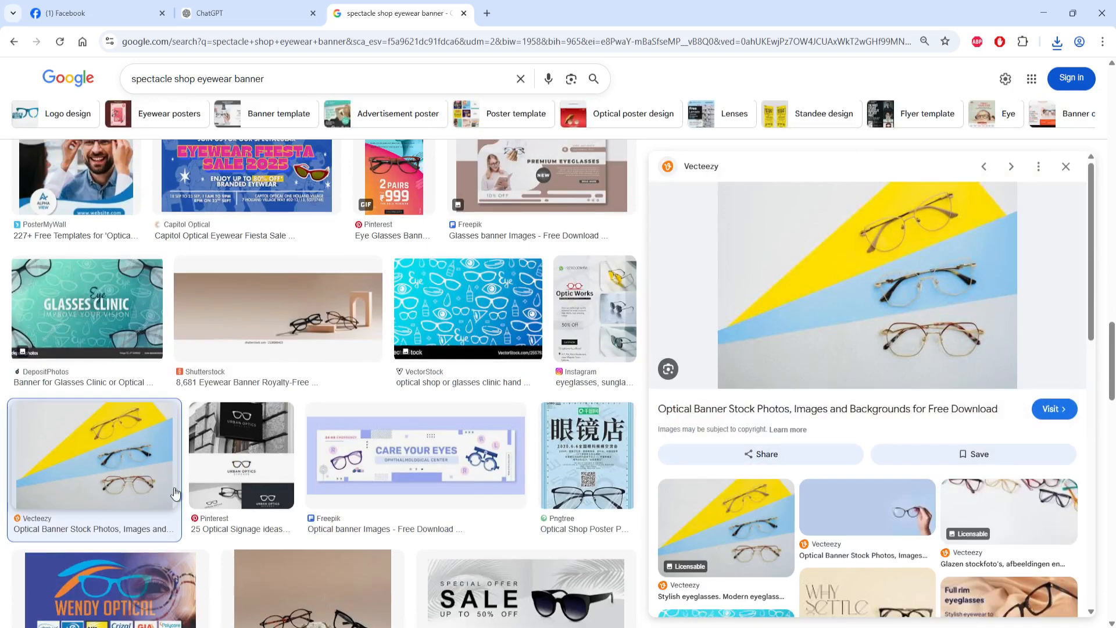
pyautogui.click(1017, 505)
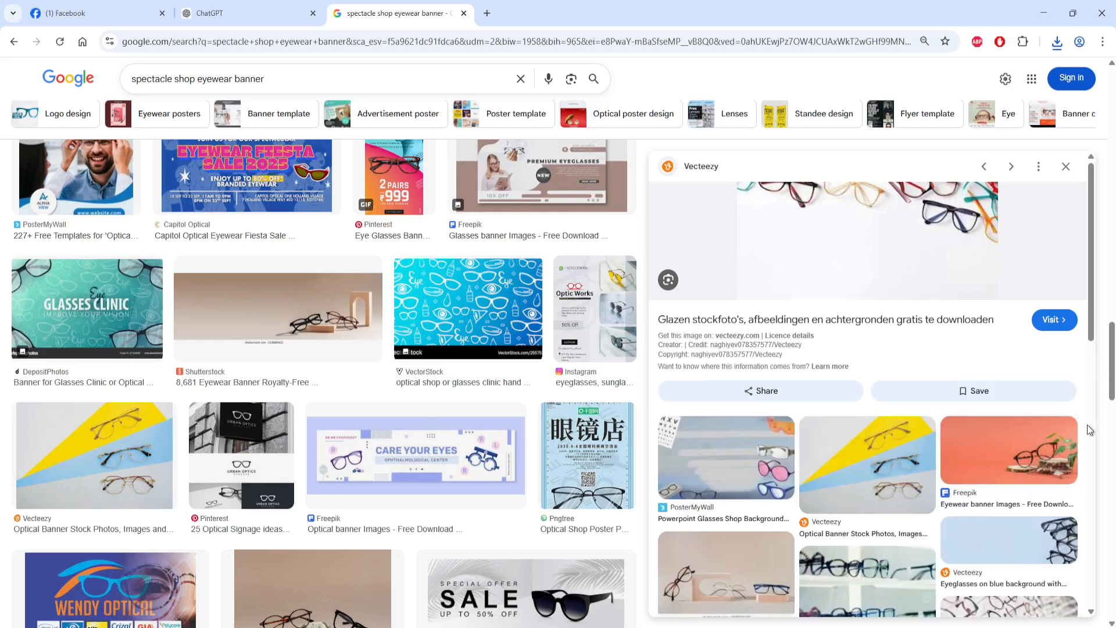
pyautogui.moveTo(1091, 334); pyautogui.dragTo(1111, 291)
pyautogui.click(1009, 462)
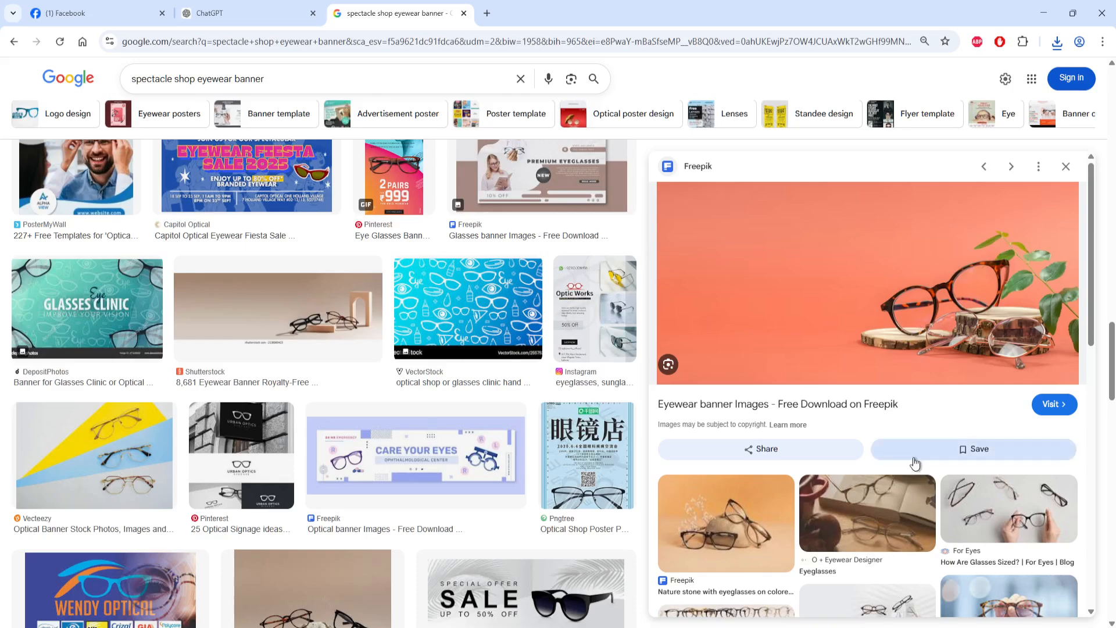
pyautogui.scroll(-3, 1110, 399)
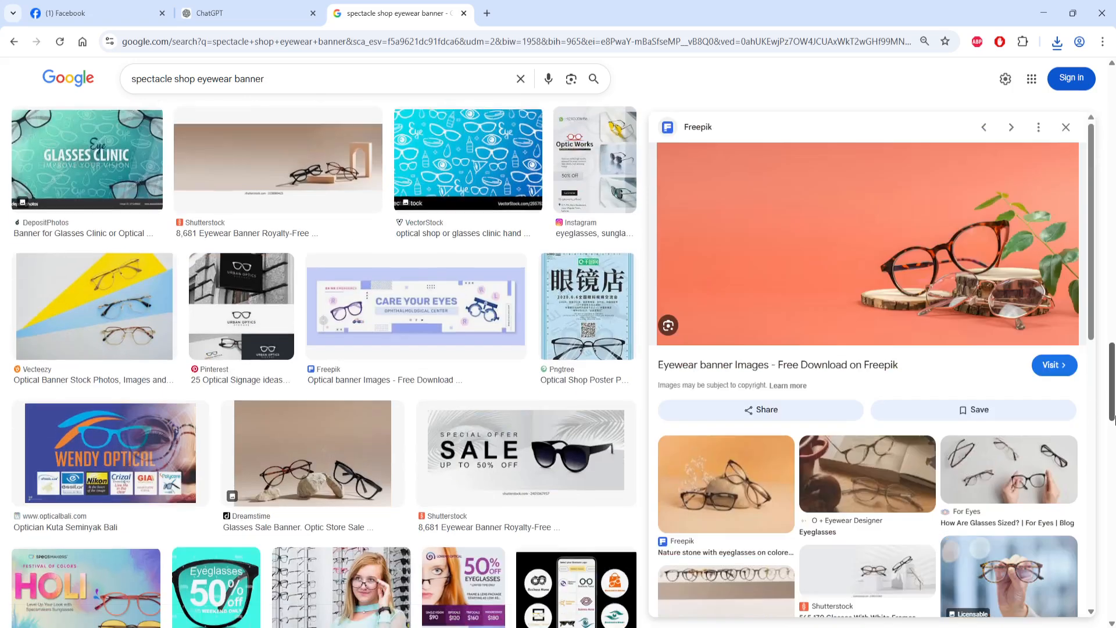
pyautogui.click(980, 476)
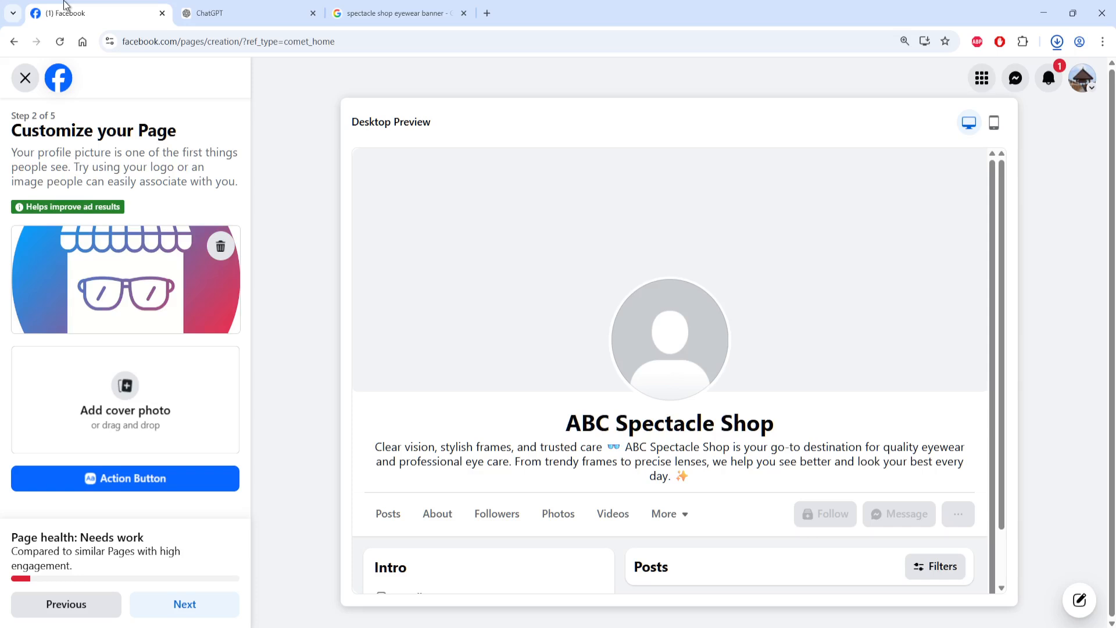
# - Return to the Facebook Page setup and view the action button customization without changing it
pyautogui.click(68, 8)
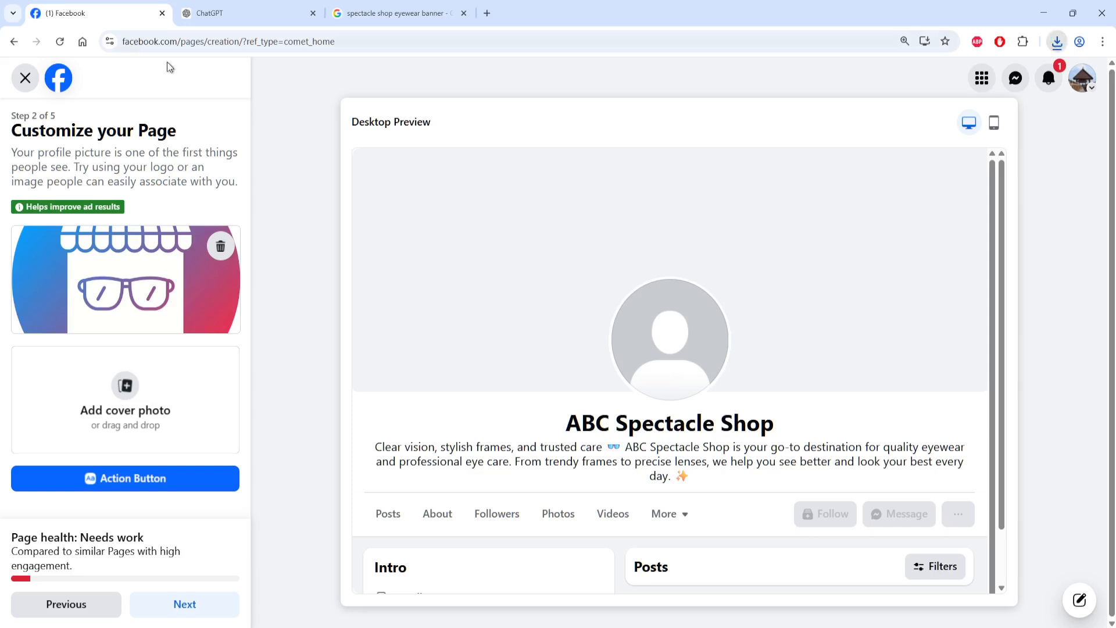
pyautogui.click(150, 481)
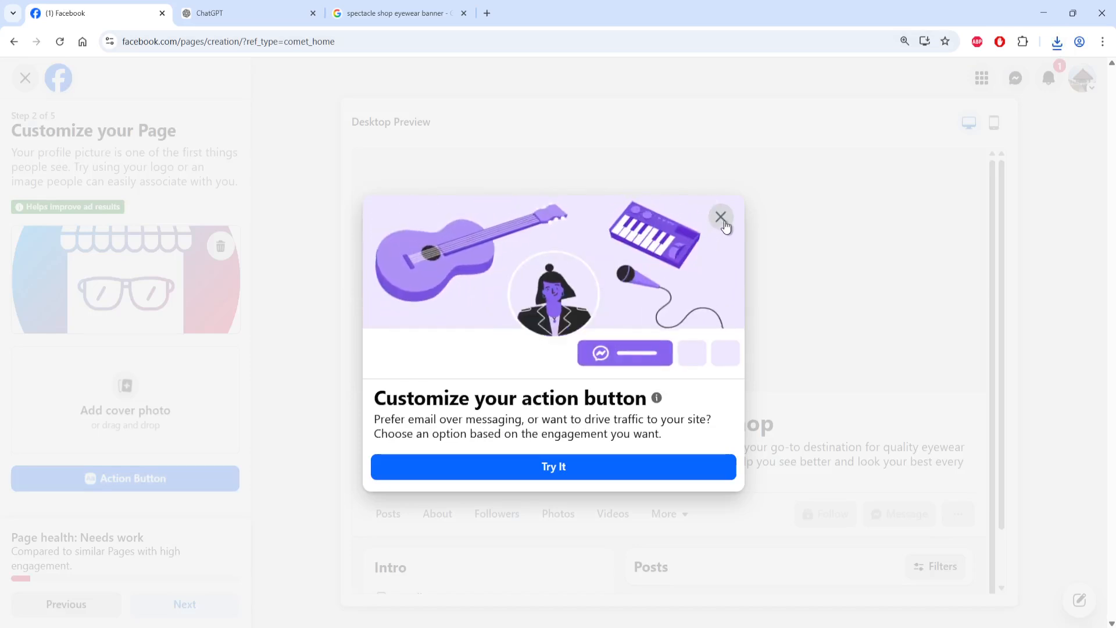
pyautogui.click(721, 217)
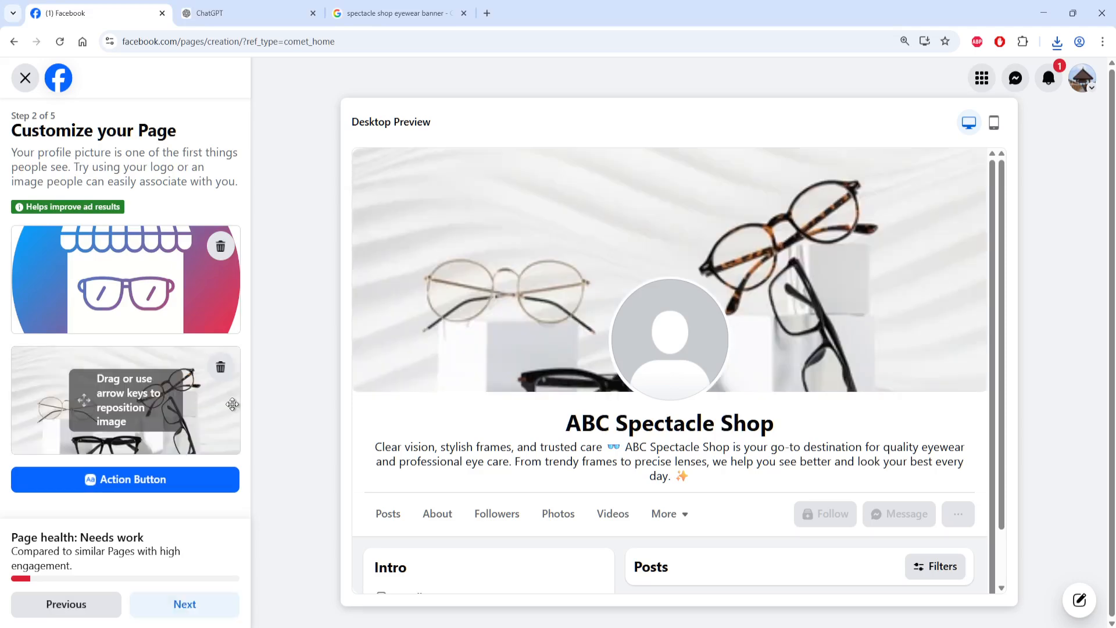
# - Replace the cover photo of glasses on white blocks with the For Eyes photo of hands holding glasses
pyautogui.click(220, 367)
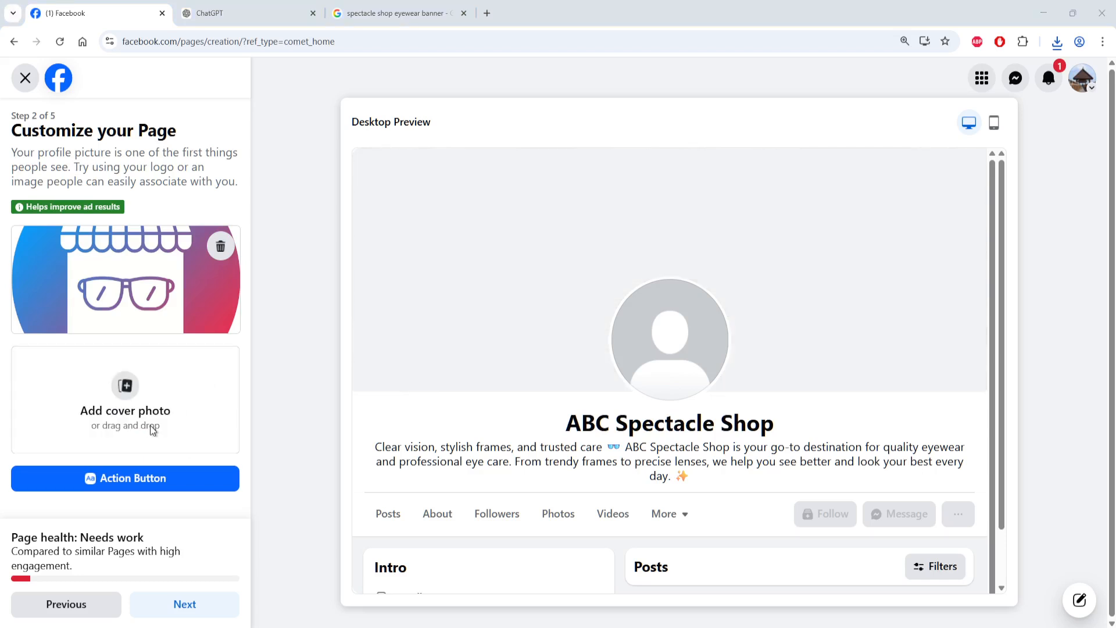
pyautogui.doubleClick(455, 254)
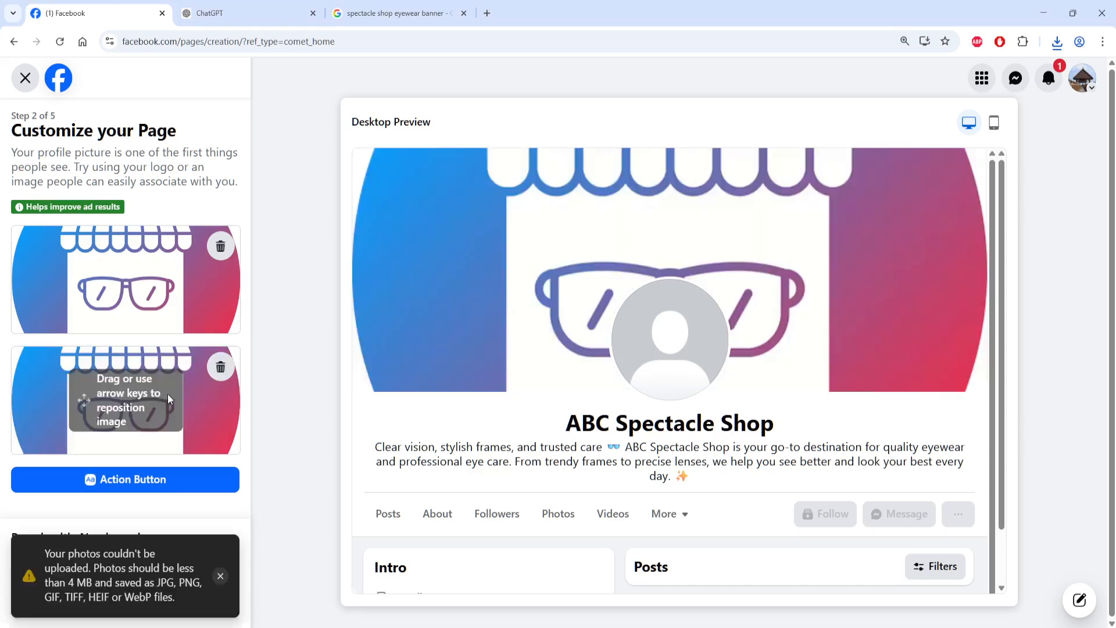
pyautogui.click(220, 366)
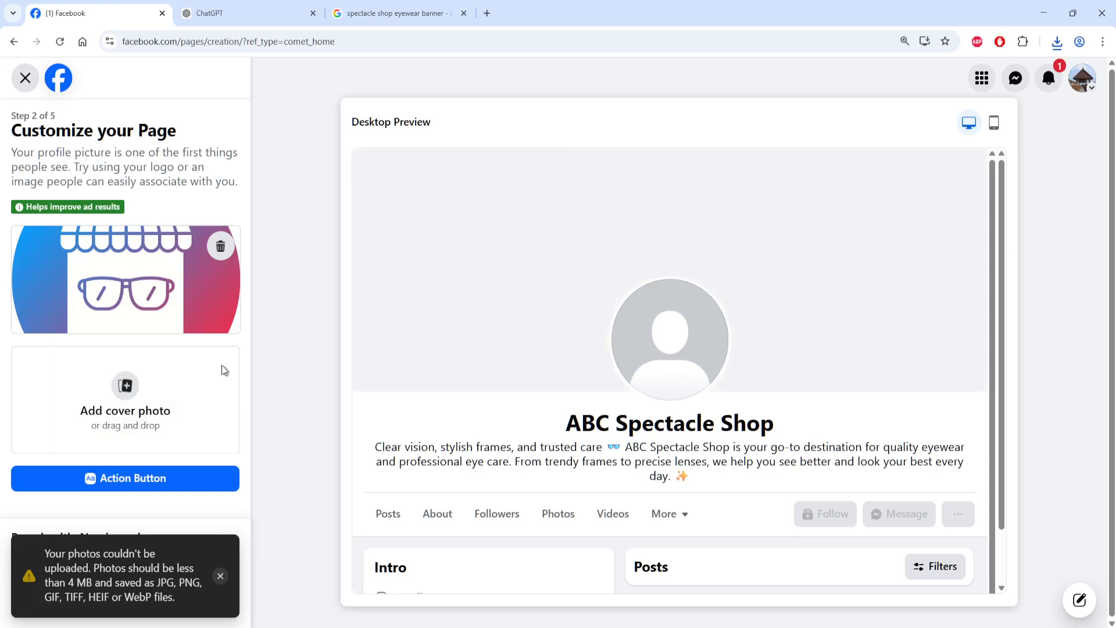
pyautogui.click(118, 393)
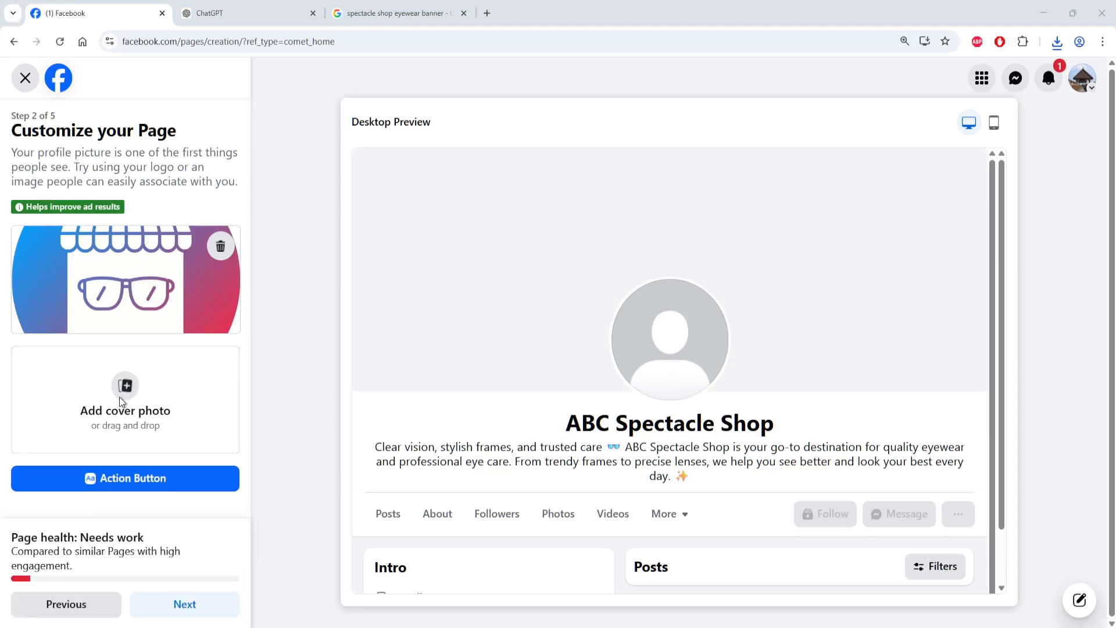
pyautogui.click(438, 245)
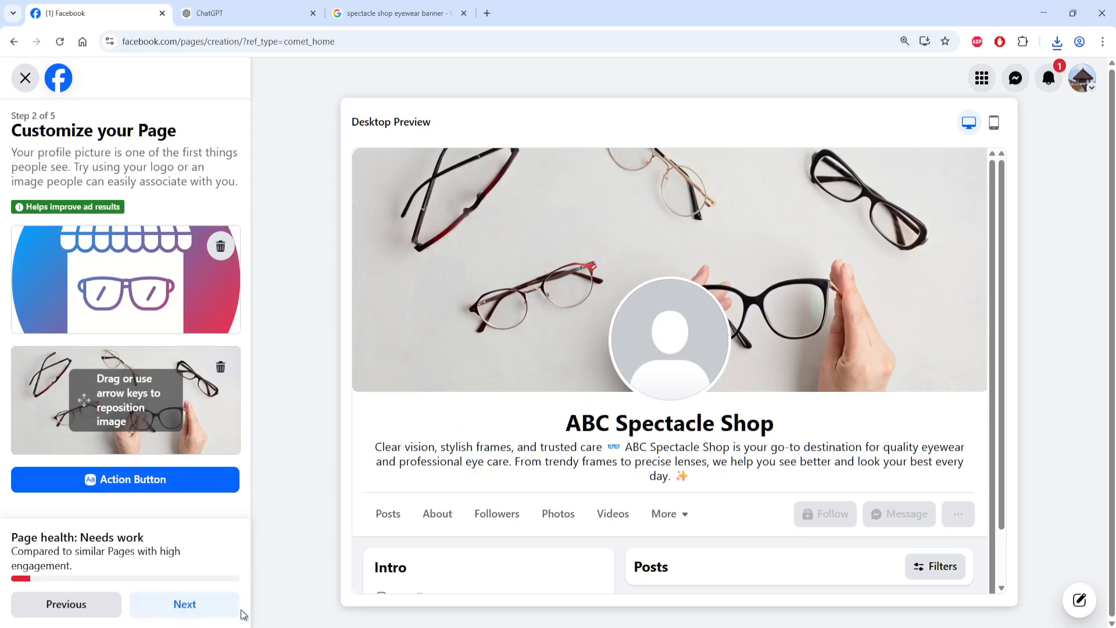
# - Finish creating the Page, skipping the WhatsApp connection and friend invitations and turning off Page notifications on the profile
pyautogui.click(189, 602)
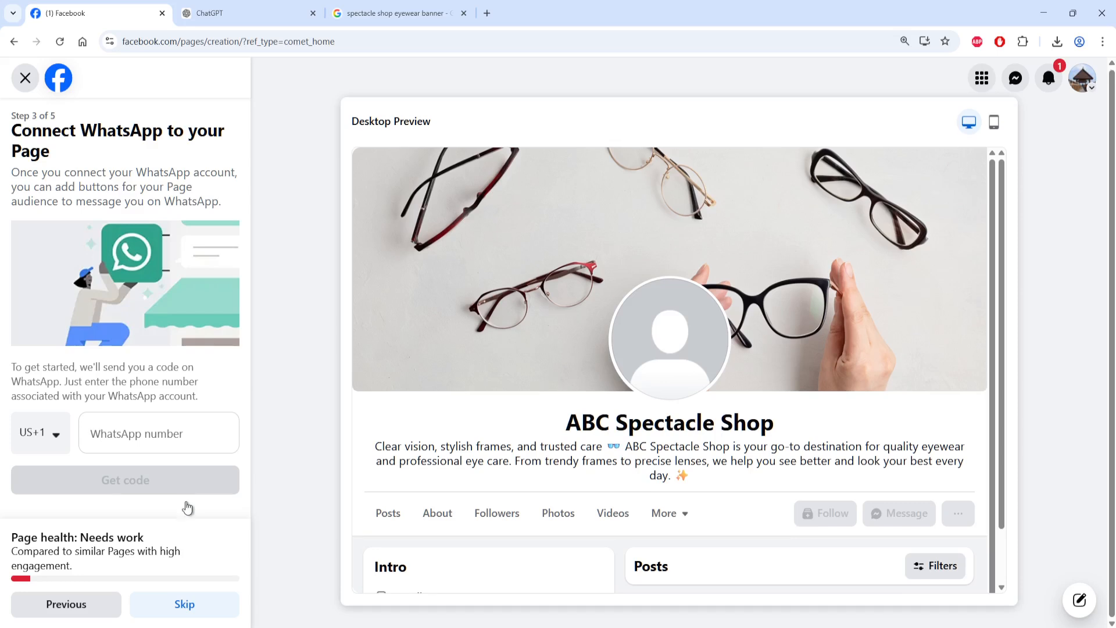
pyautogui.click(192, 612)
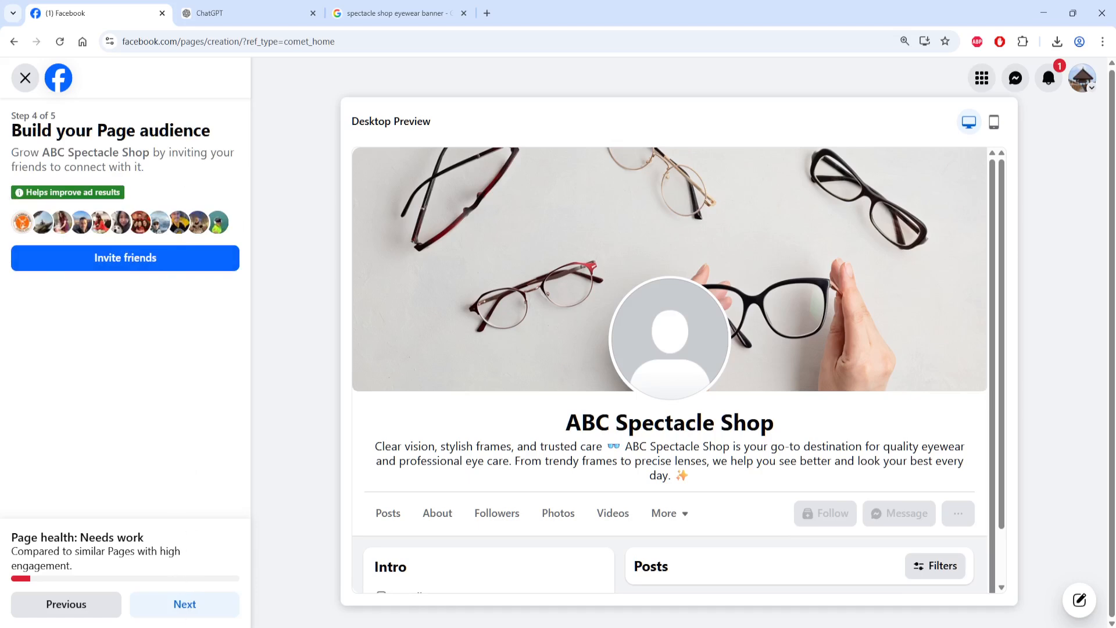
pyautogui.click(185, 610)
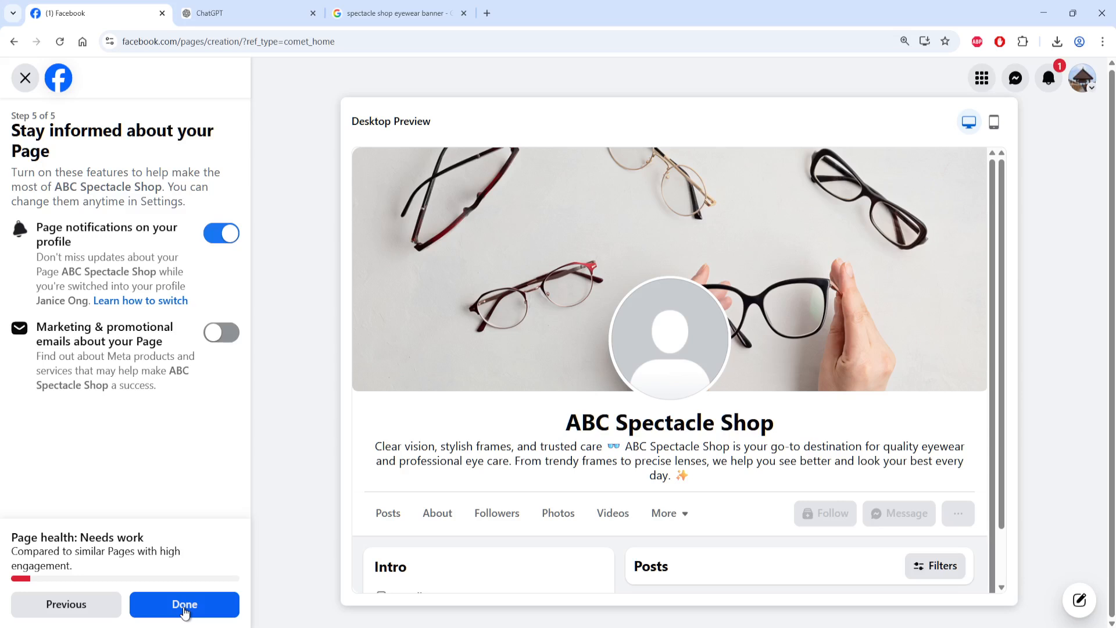
pyautogui.click(216, 235)
pyautogui.click(210, 604)
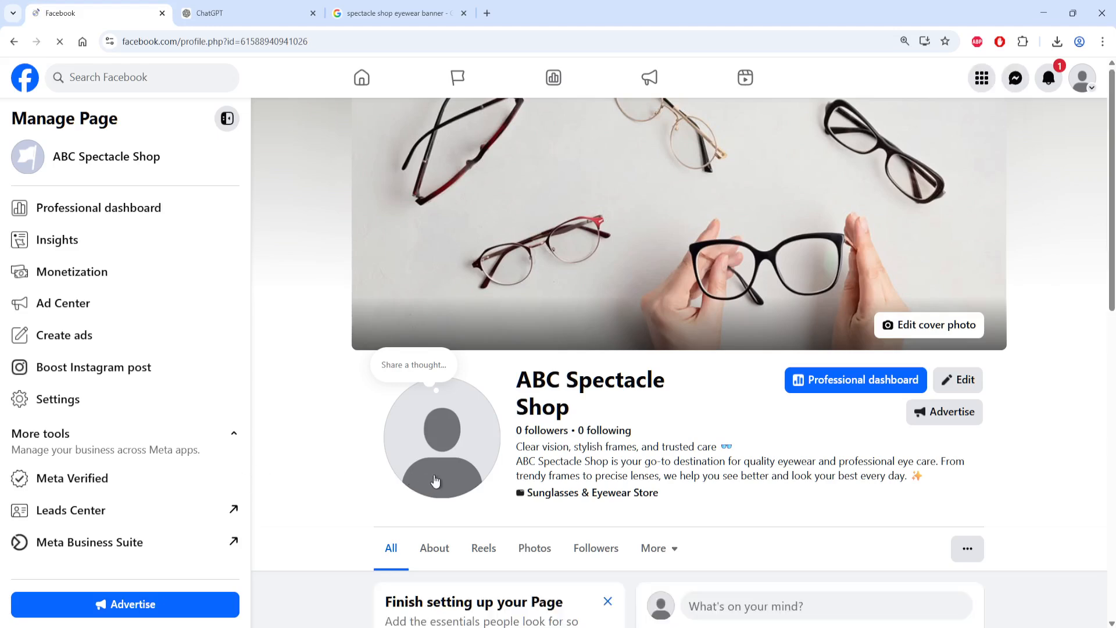
# - Open the profile picture selection on the new Page and try to upload an image from the computer
pyautogui.scroll(-4, 442, 471)
pyautogui.scroll(1, 1107, 202)
pyautogui.scroll(3, 1107, 202)
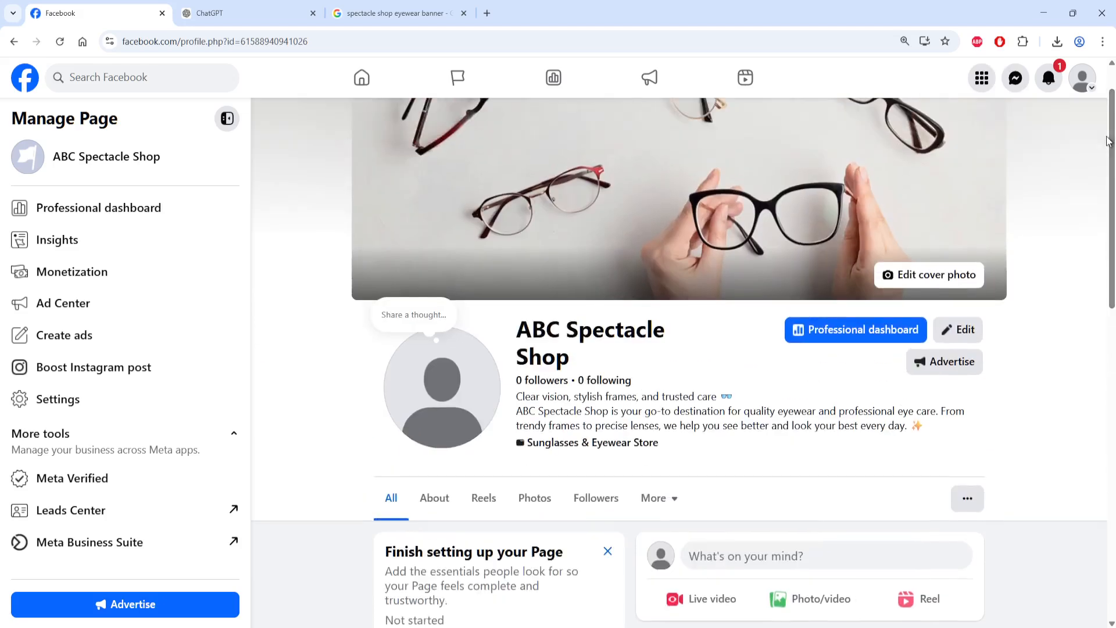
pyautogui.click(473, 369)
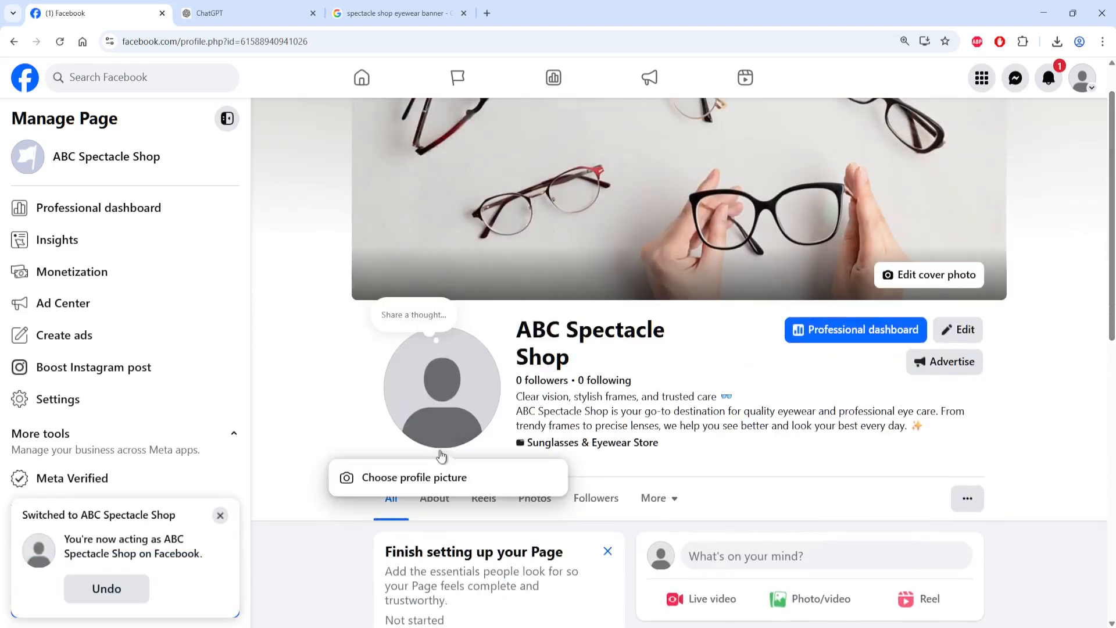
pyautogui.click(464, 474)
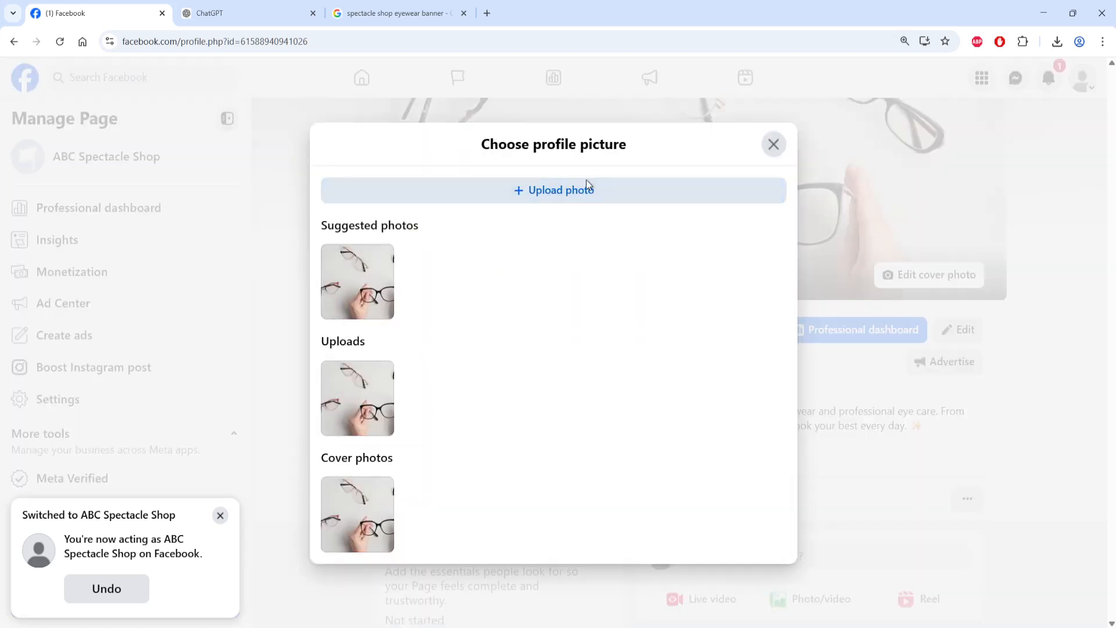
pyautogui.click(560, 198)
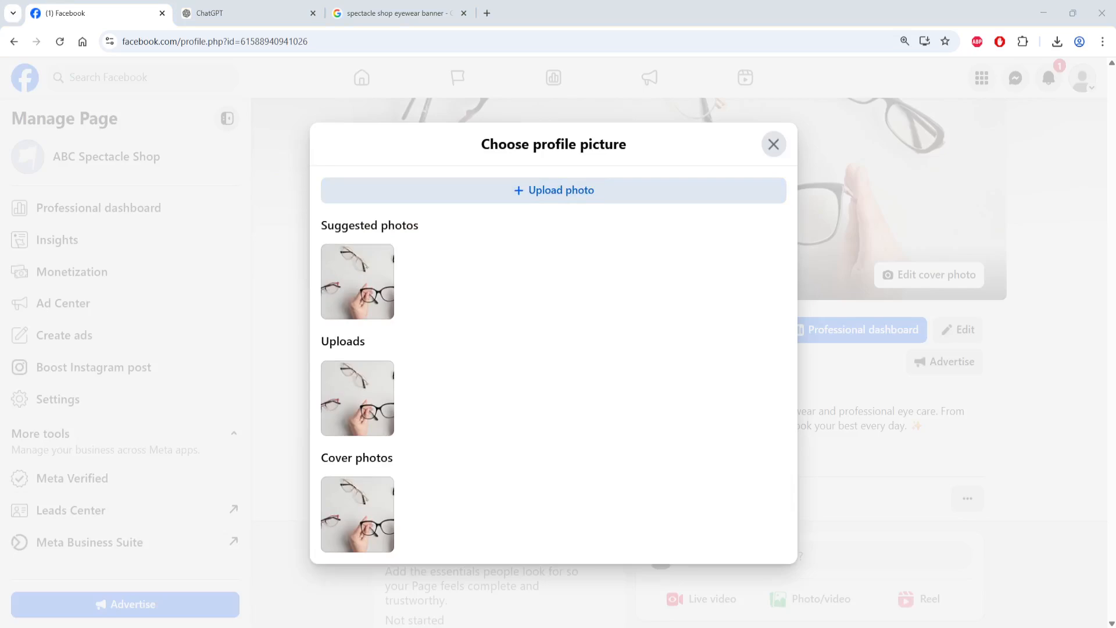
pyautogui.doubleClick(486, 258)
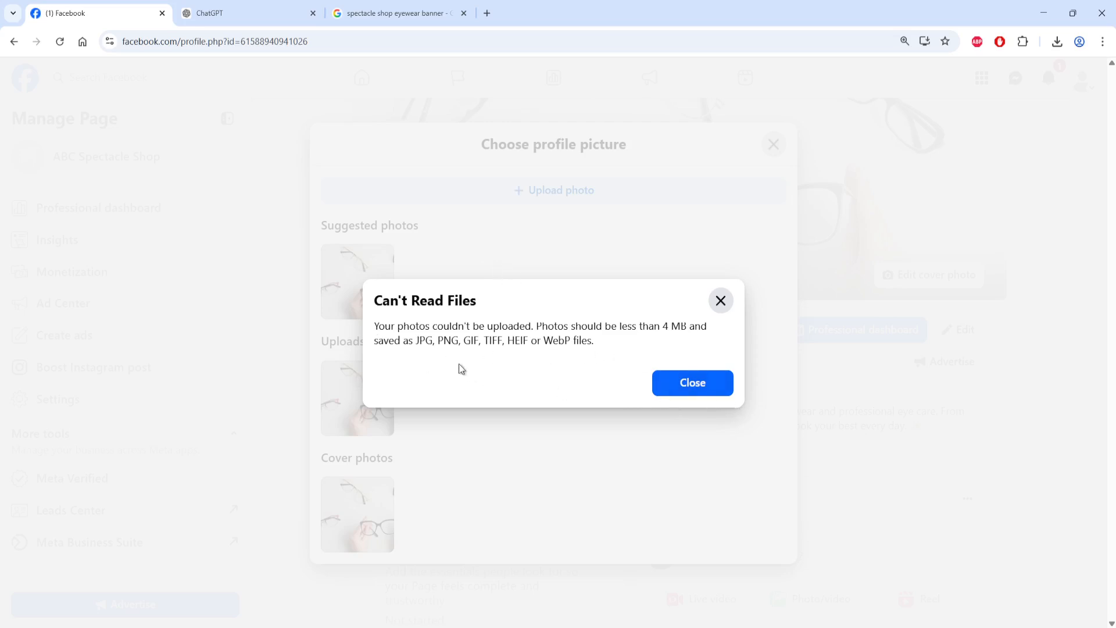
pyautogui.click(720, 301)
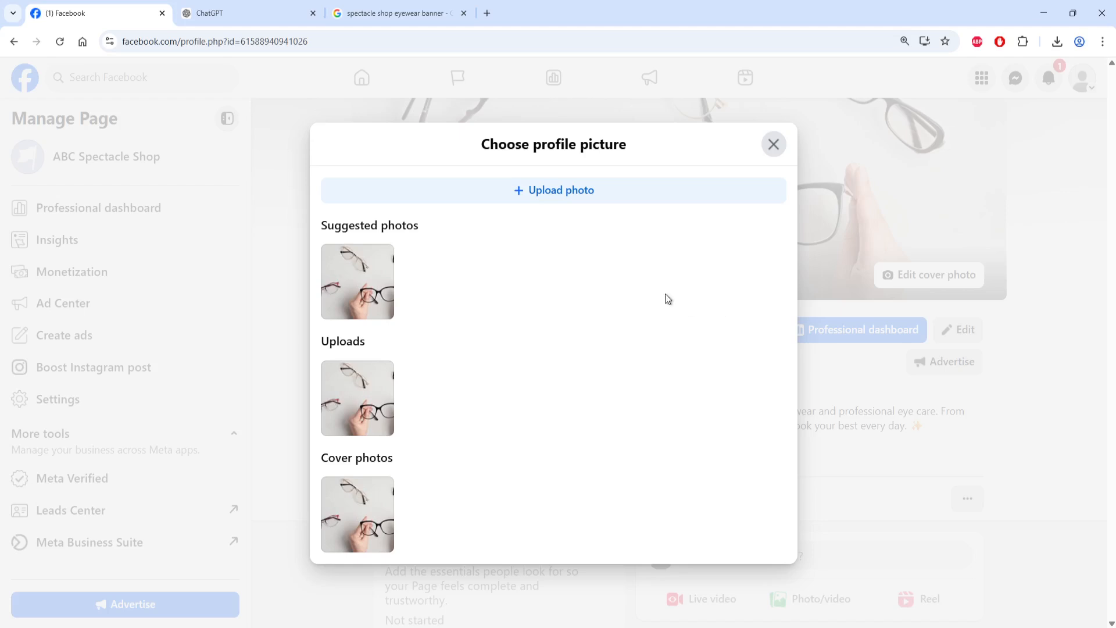
pyautogui.click(570, 194)
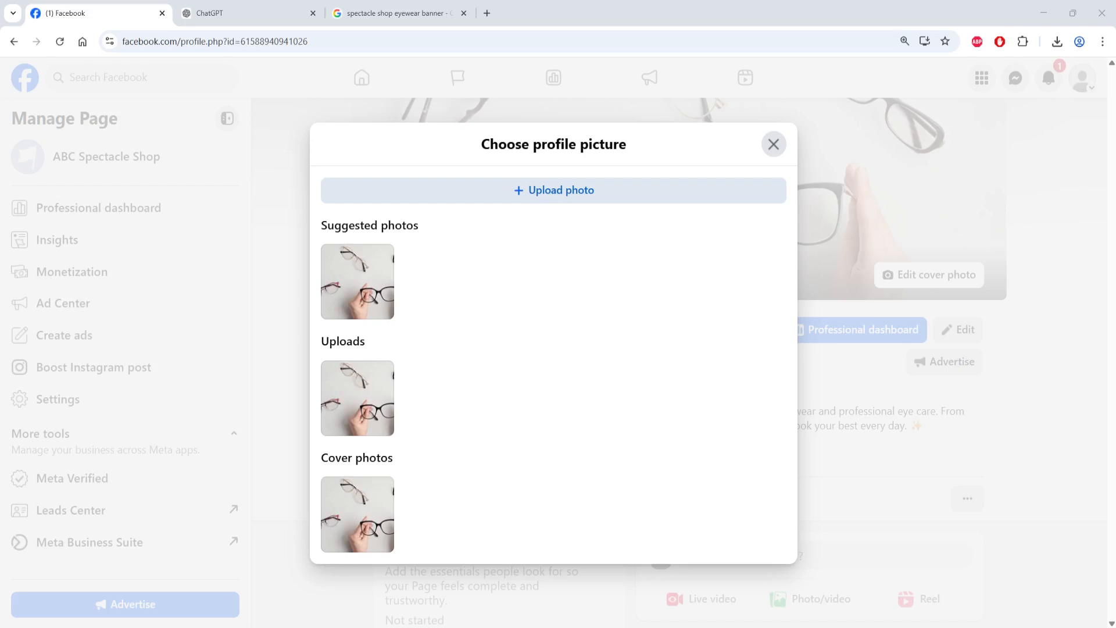
pyautogui.click(372, 290)
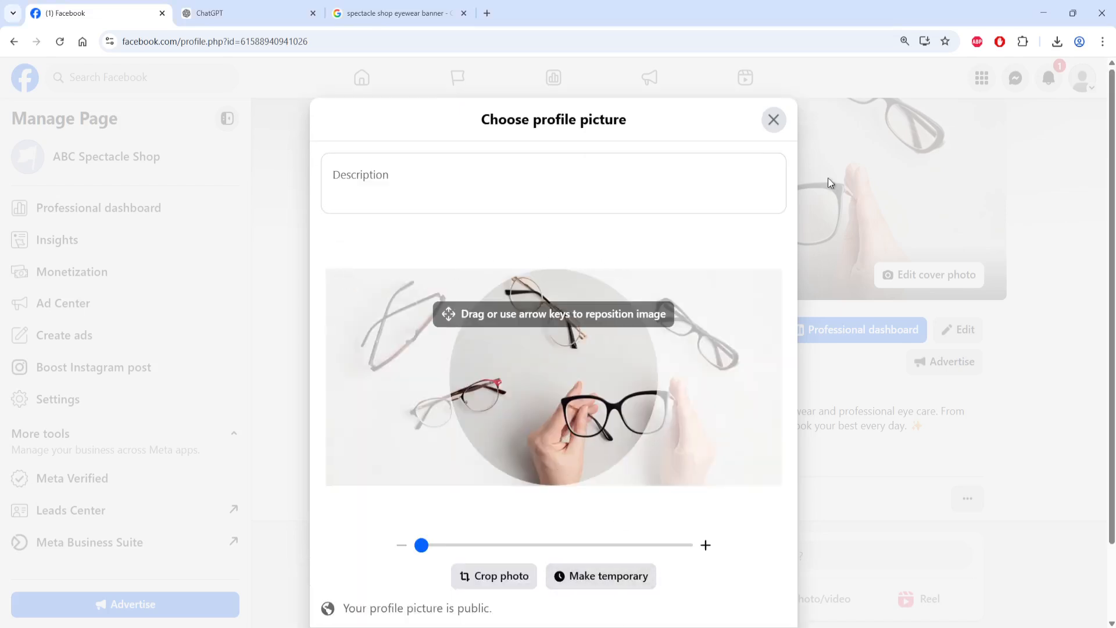
pyautogui.scroll(-1, 677, 407)
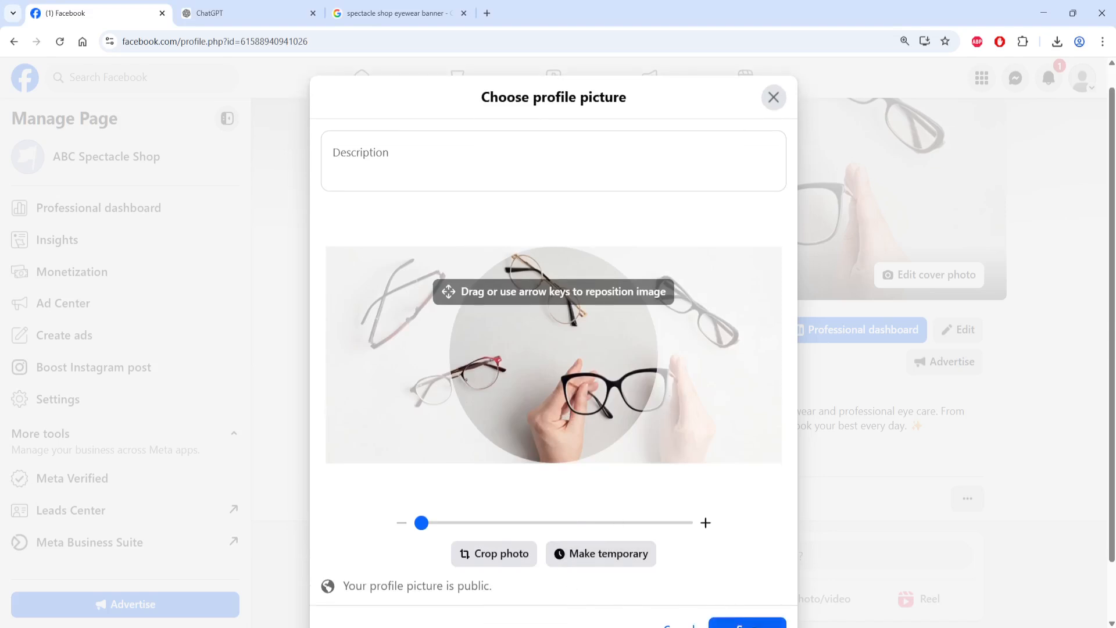
pyautogui.click(740, 621)
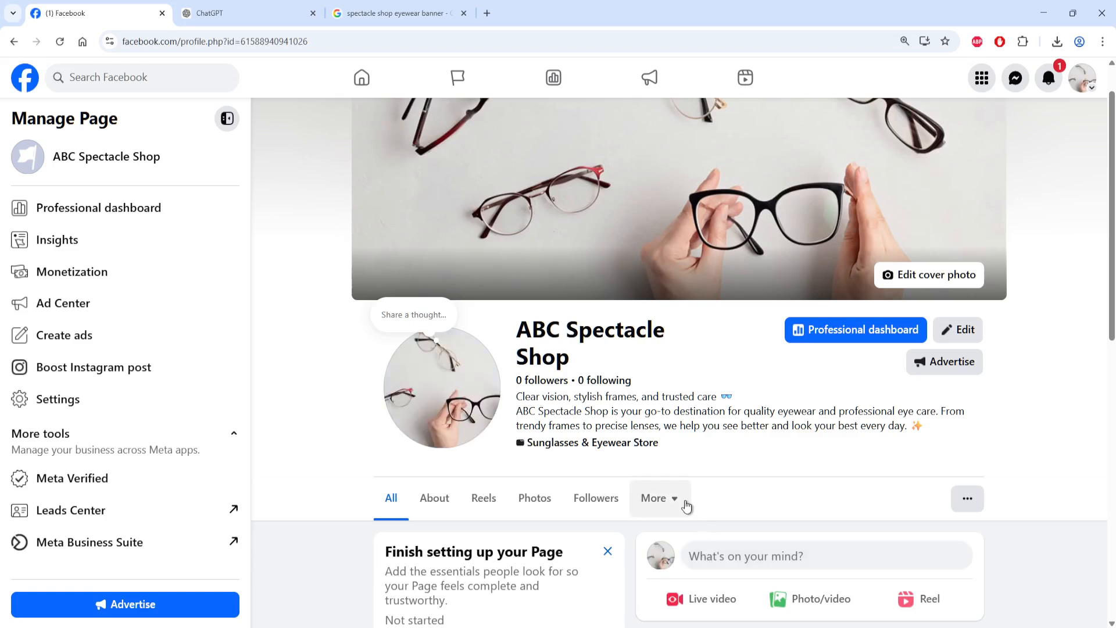
# - Review the finished Page and open its About section
pyautogui.scroll(1, 1108, 279)
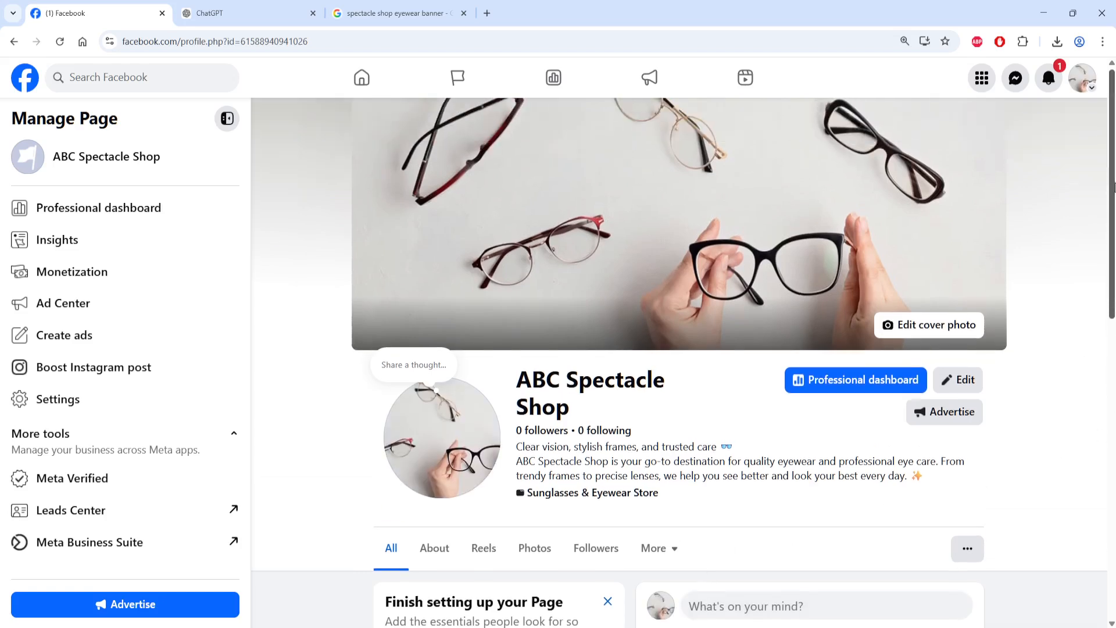
pyautogui.moveTo(1113, 187); pyautogui.dragTo(1114, 291)
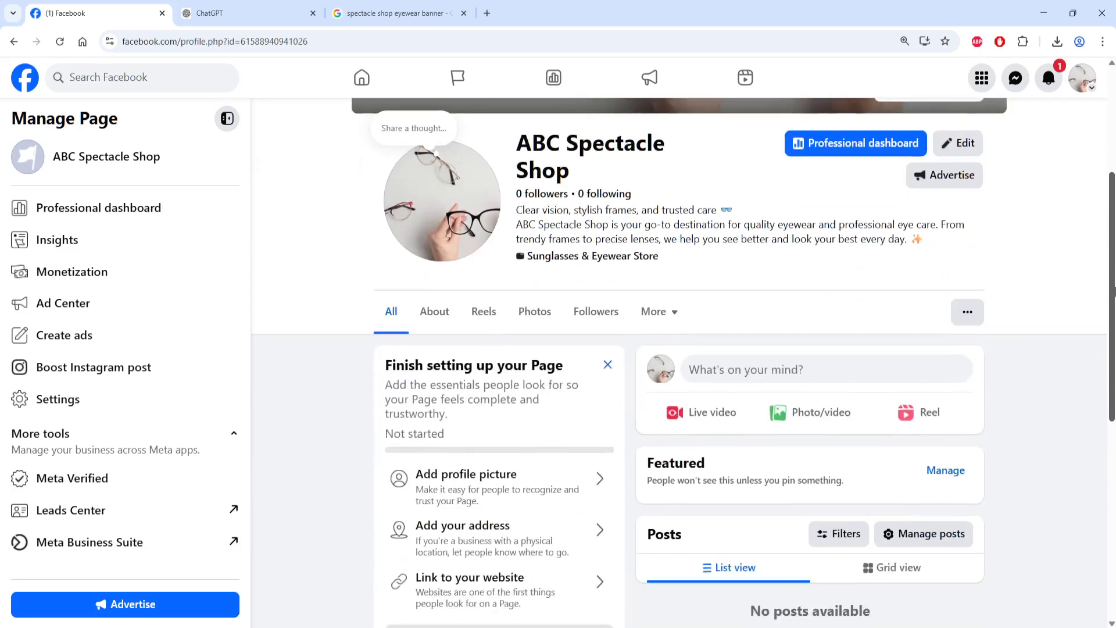
pyautogui.click(436, 321)
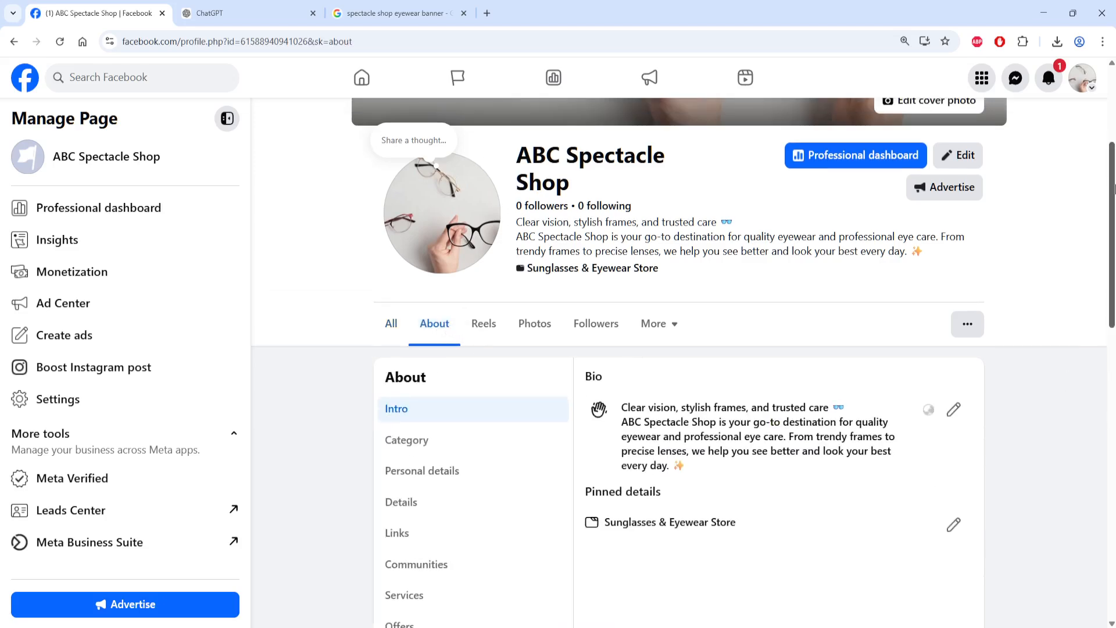
# - Examine the Page's category, personal details, details and links sections, including the form for adding a website link
pyautogui.moveTo(1113, 195); pyautogui.dragTo(1114, 219)
pyautogui.click(444, 349)
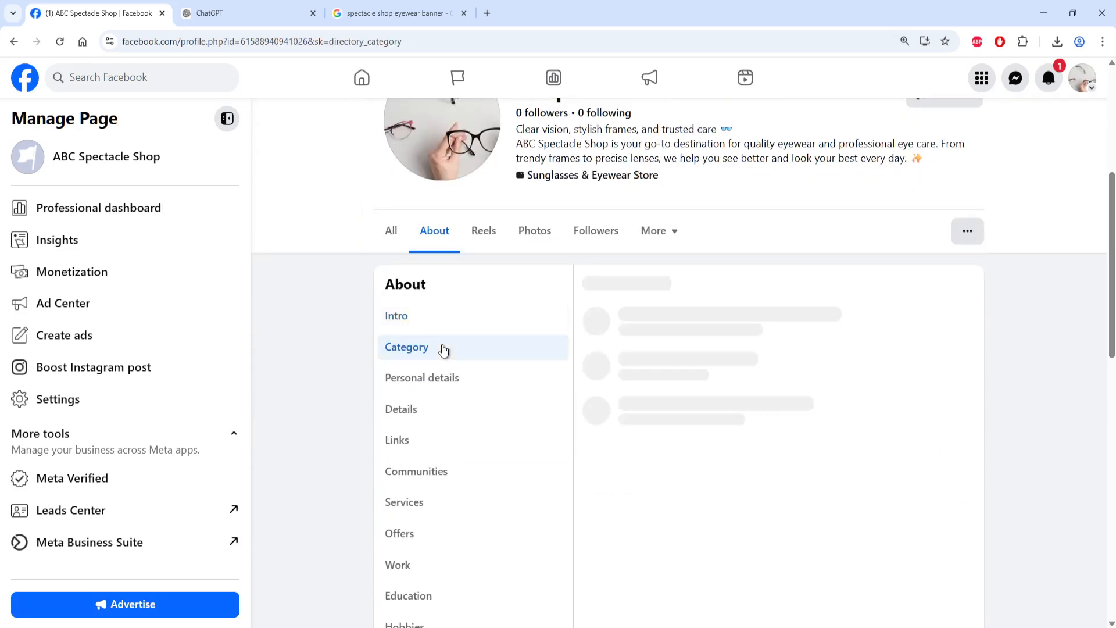
pyautogui.click(431, 380)
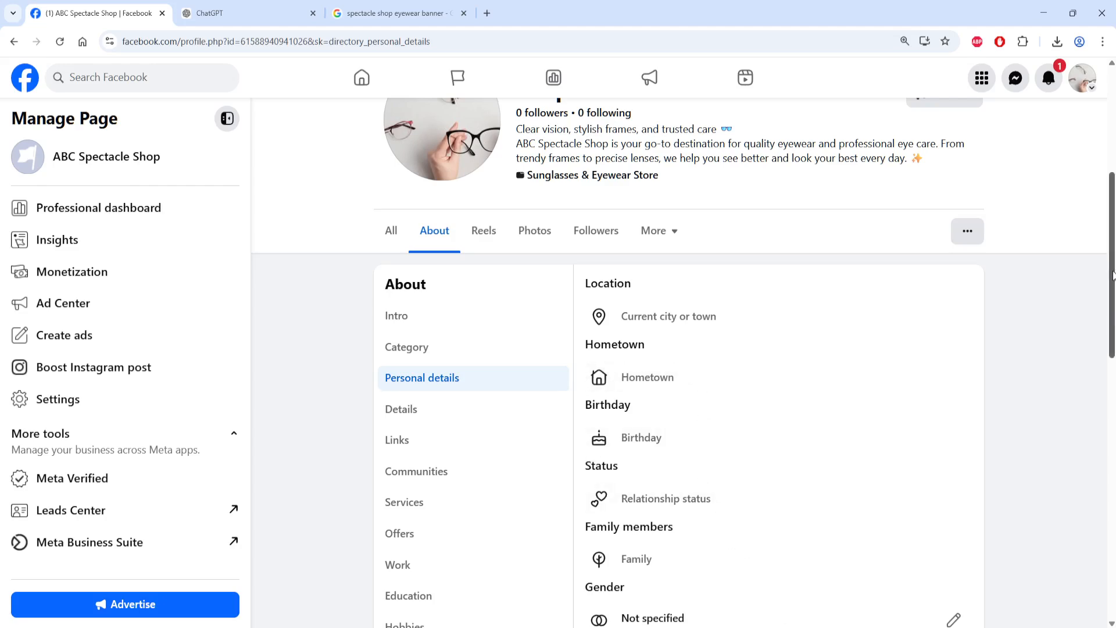
pyautogui.scroll(-3, 1112, 274)
pyautogui.scroll(4, 1104, 270)
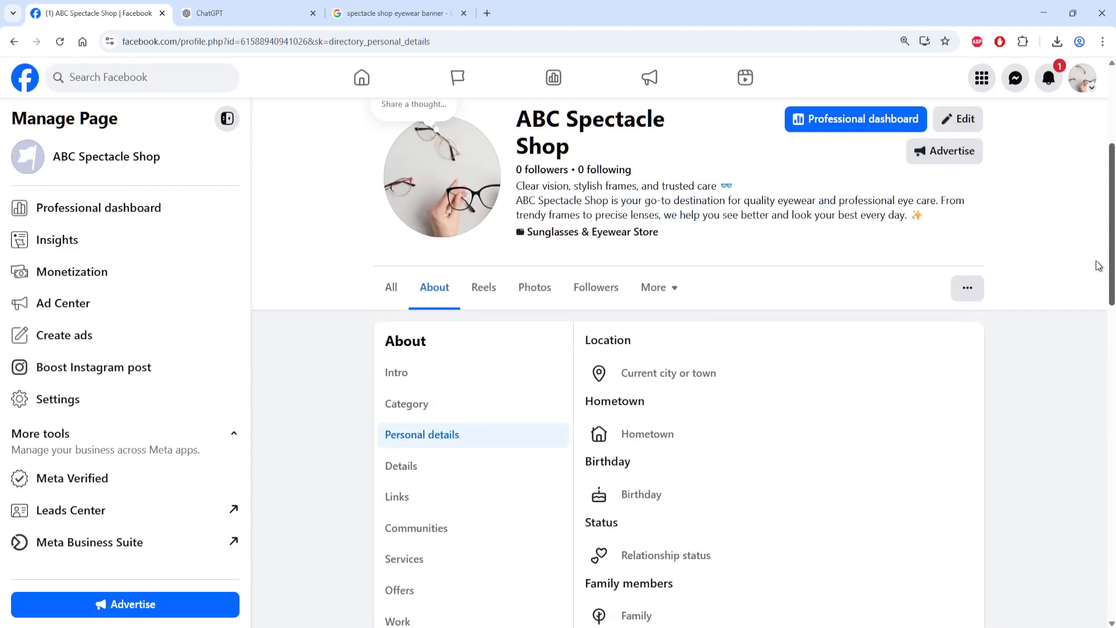
pyautogui.click(426, 473)
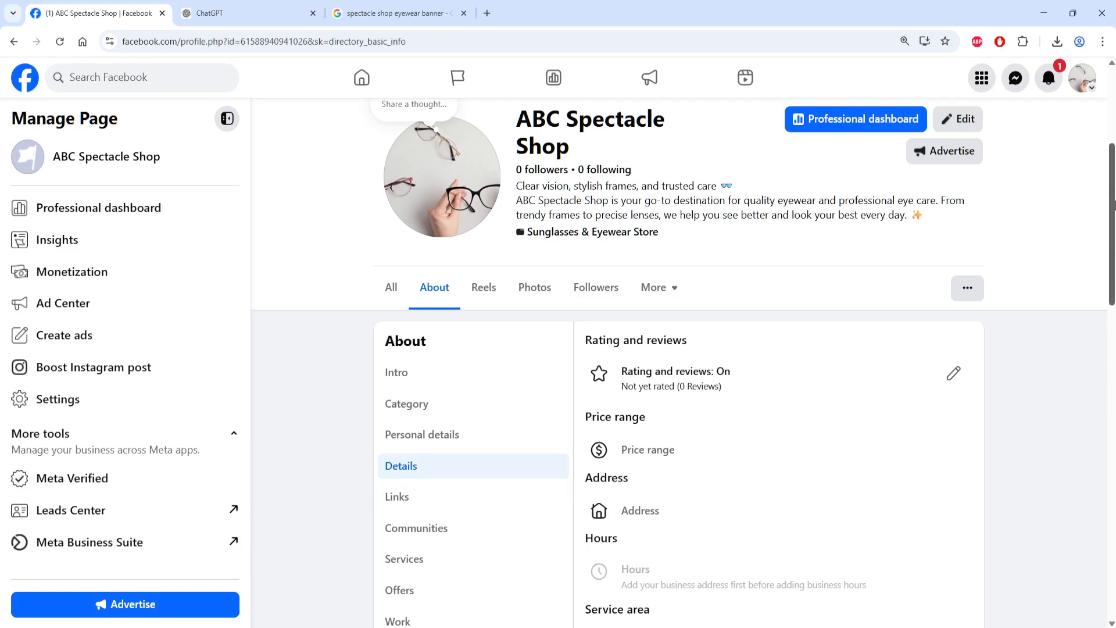
pyautogui.moveTo(1114, 197); pyautogui.dragTo(1115, 276)
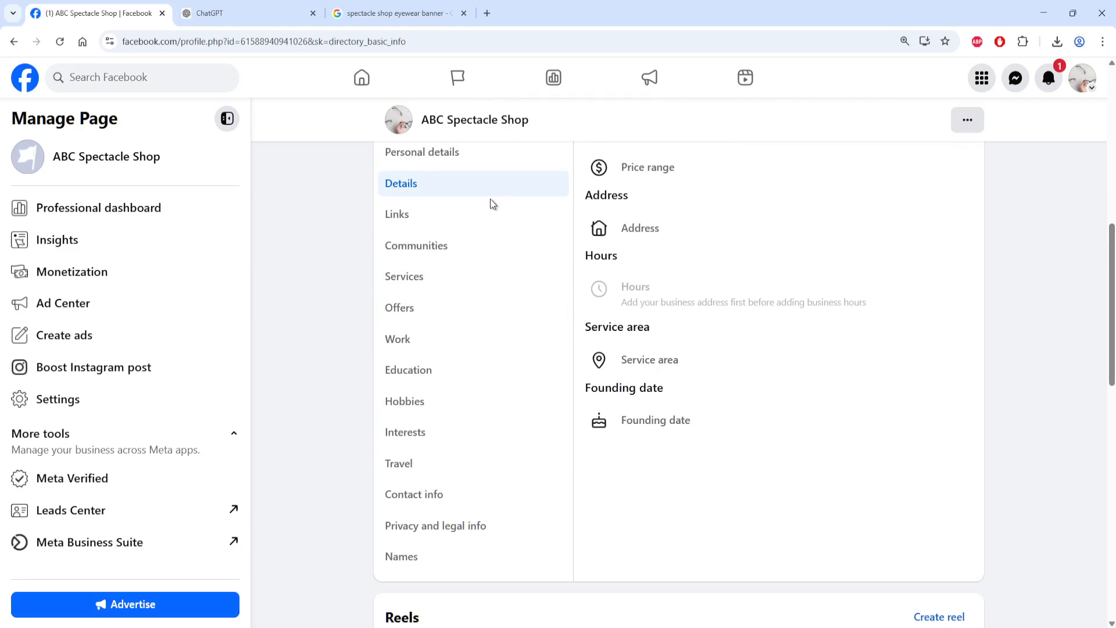
pyautogui.click(502, 217)
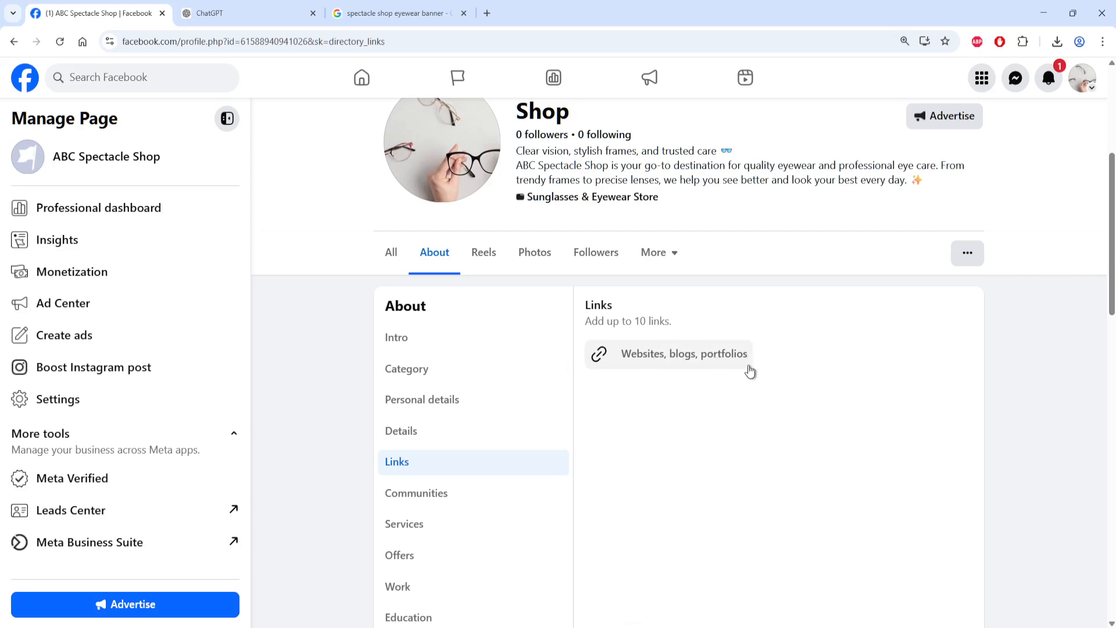
pyautogui.click(649, 362)
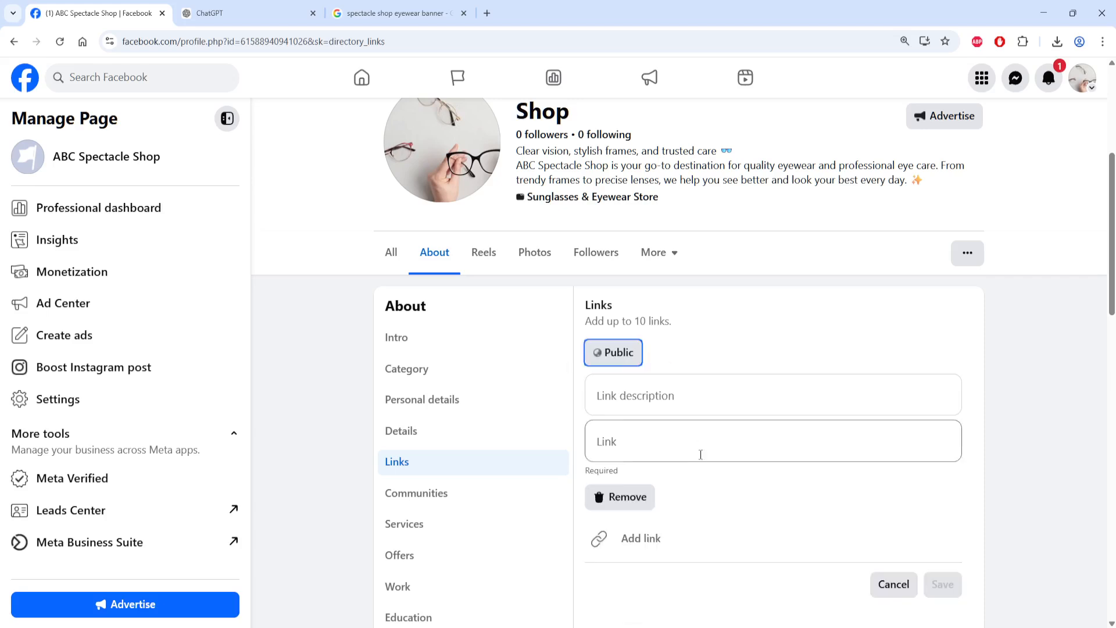
pyautogui.moveTo(1112, 204); pyautogui.dragTo(1104, 153)
# - Leave the About section without saving and start a public post reading "New spectacle shop launch ABC Spectacle Shop. Come and buy now."
pyautogui.click(390, 399)
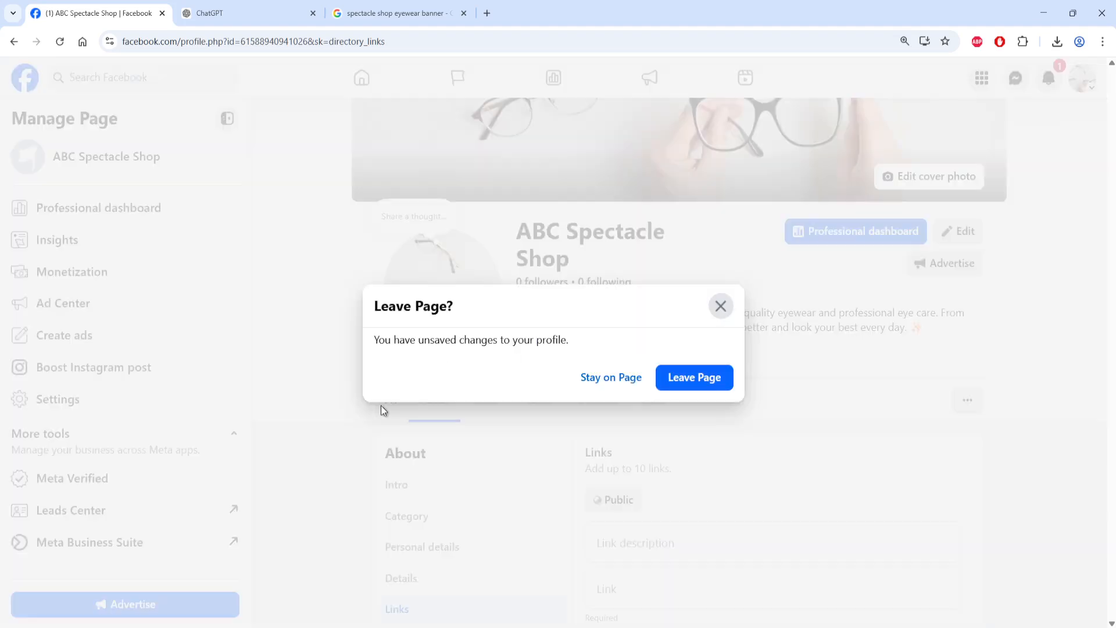
pyautogui.click(677, 381)
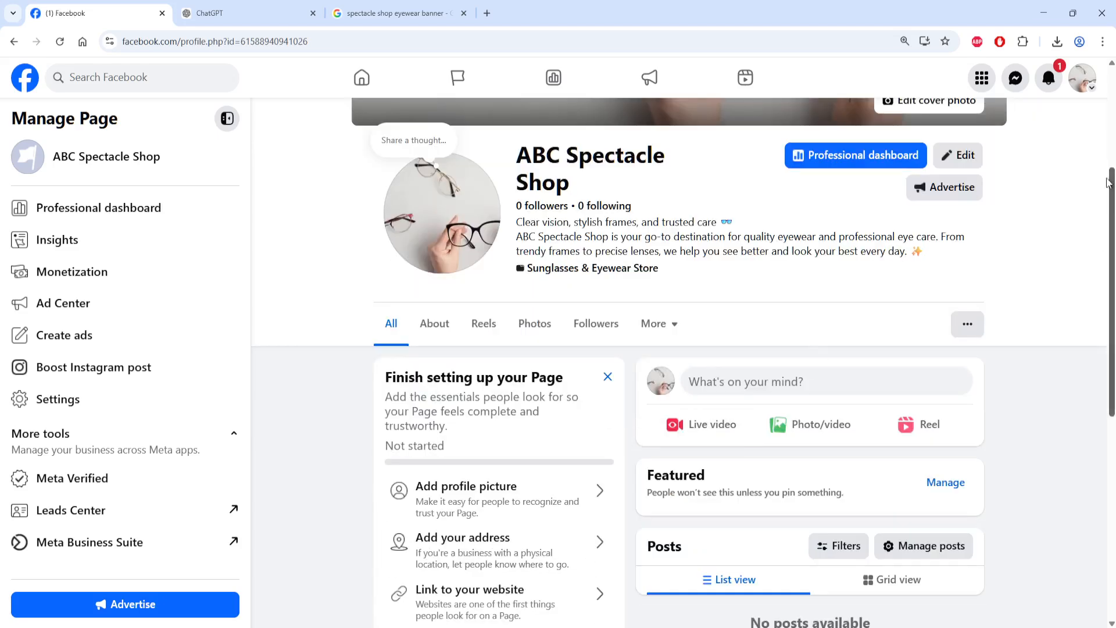
pyautogui.click(819, 382)
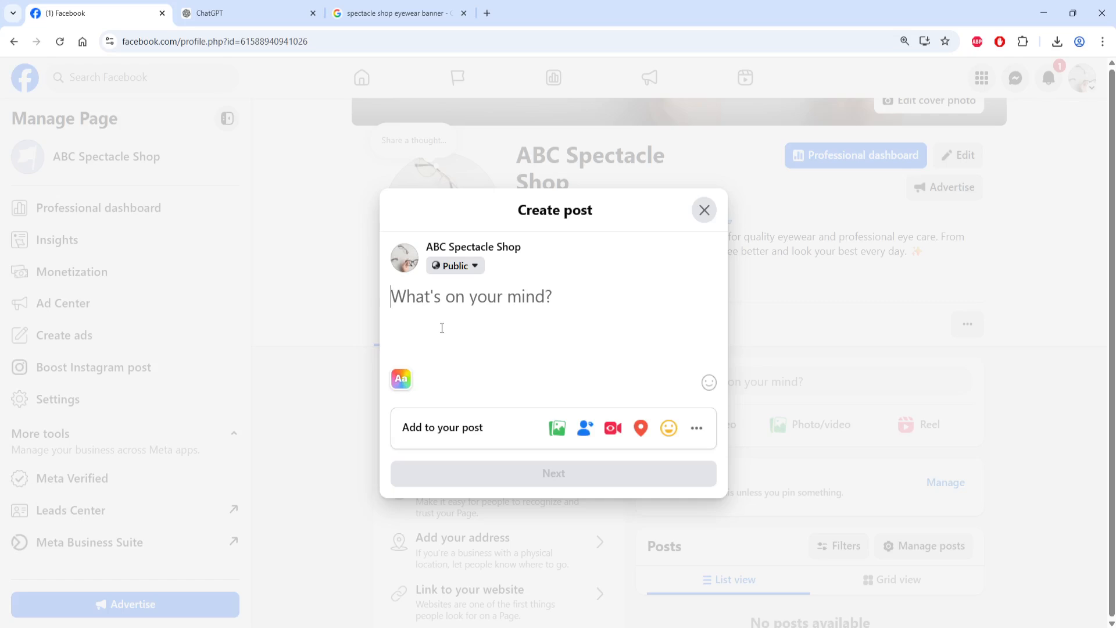
pyautogui.write('New spec')
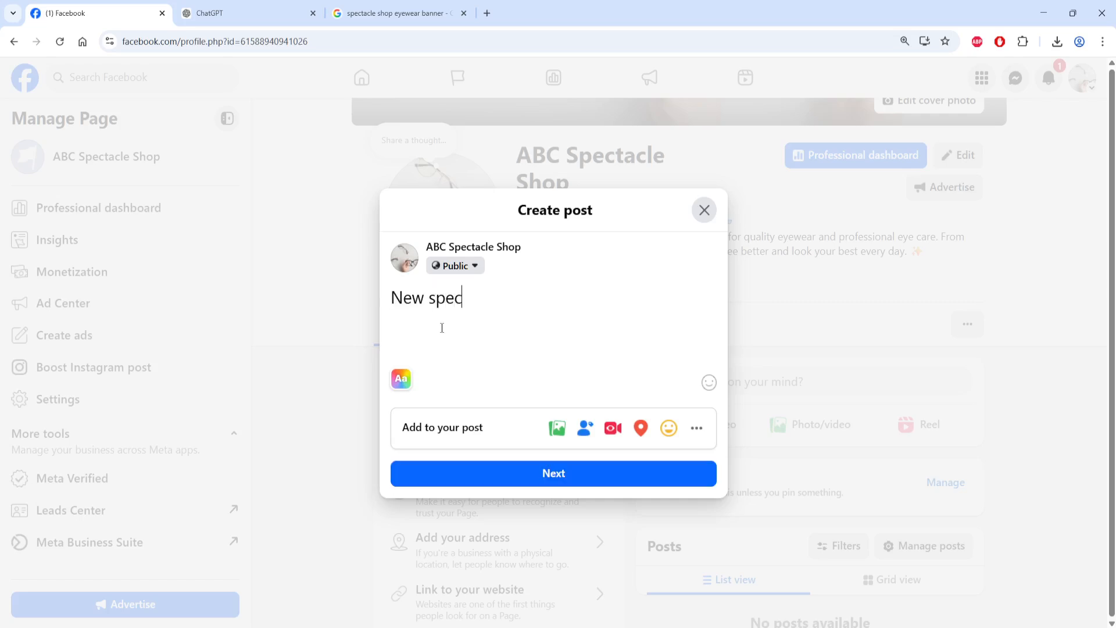
pyautogui.write('tacle shop laun')
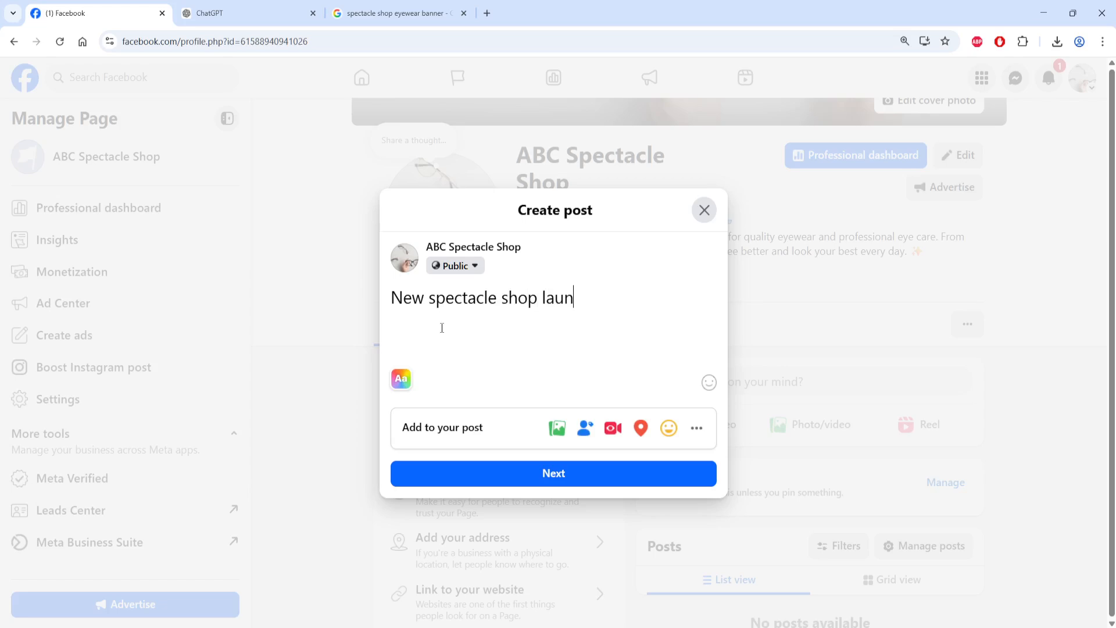
pyautogui.write('ch ABC Sp')
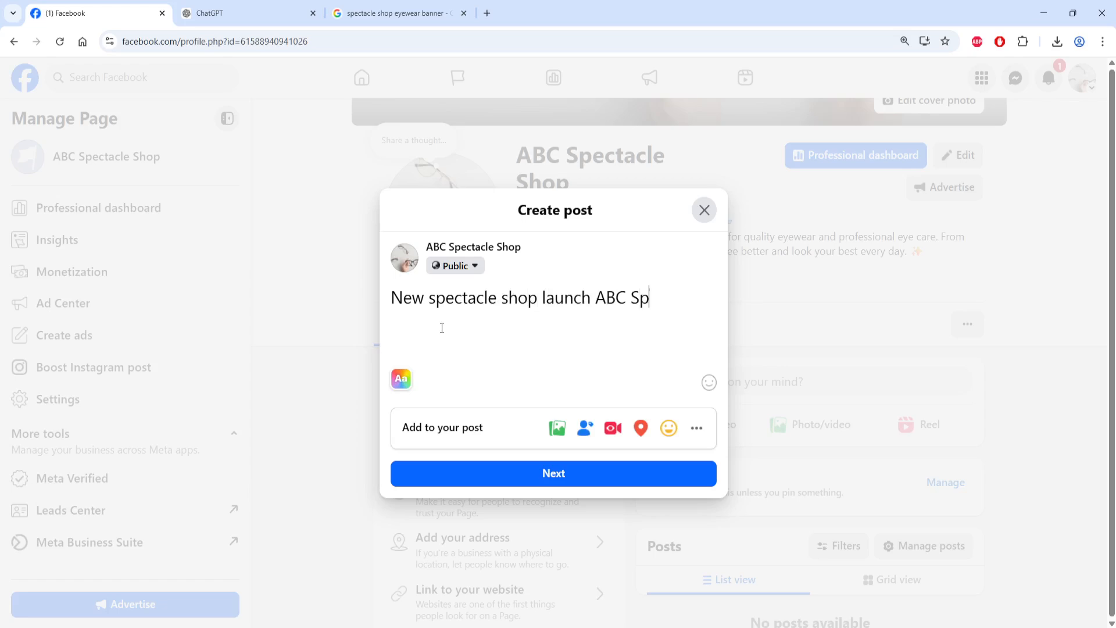
pyautogui.write('ectacle Shop.')
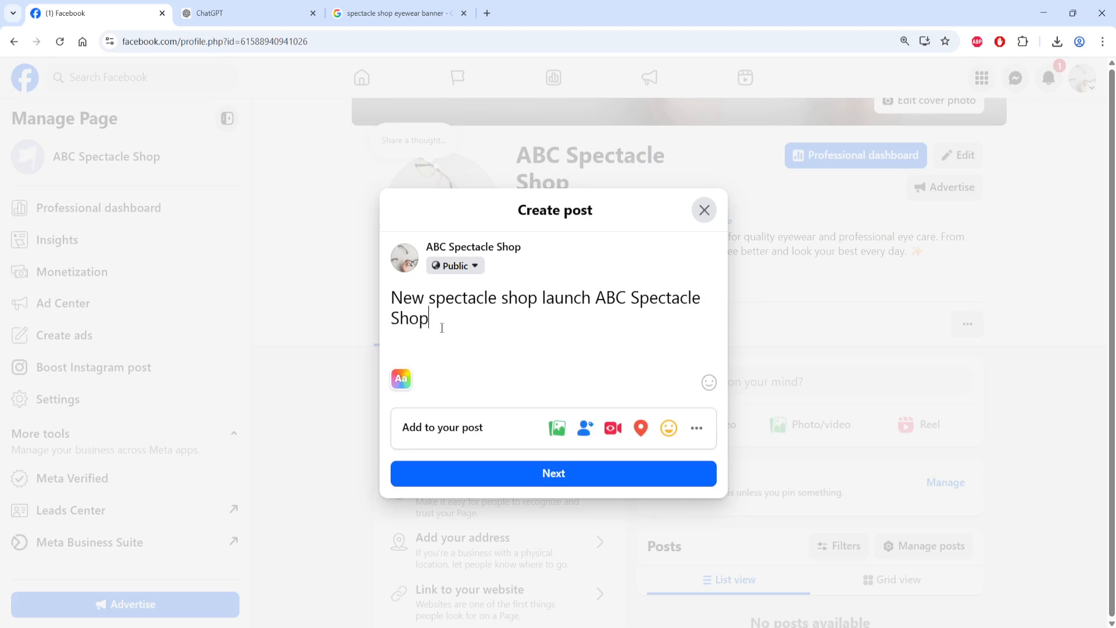
pyautogui.write(' Come and bu')
pyautogui.write(' now')
pyautogui.press('BackSpace')
pyautogui.press('BackSpace')
pyautogui.press('BackSpace')
pyautogui.press('BackSpace')
pyautogui.write('y now.')
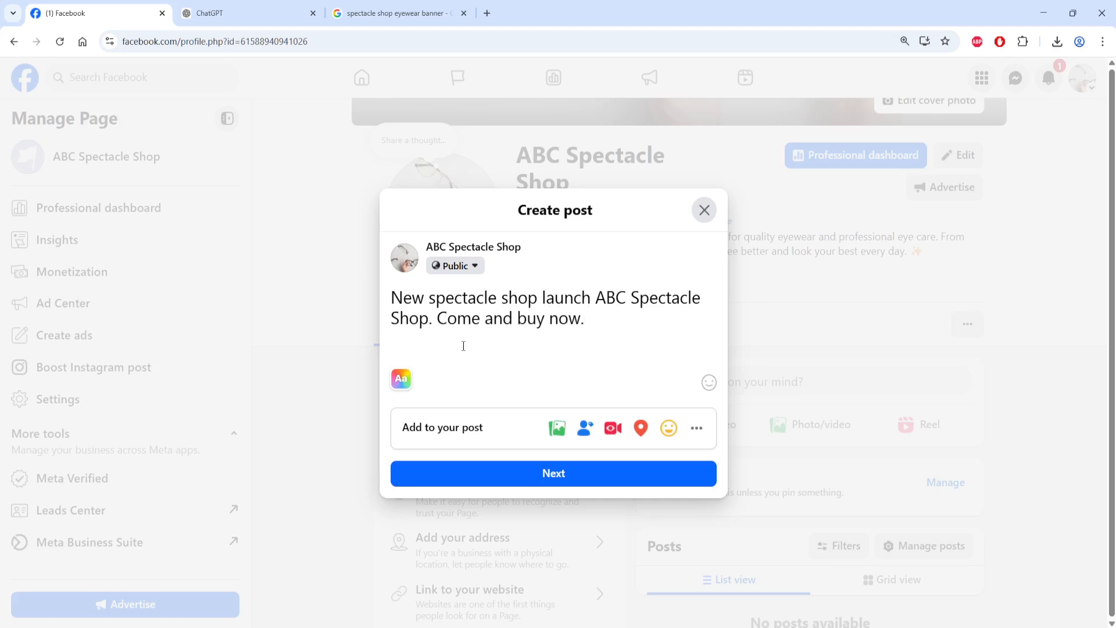
# - Switch to the browser page with the image search results and open ebay.com there
pyautogui.click(419, 13)
pyautogui.click(436, 48)
pyautogui.write('ebay')
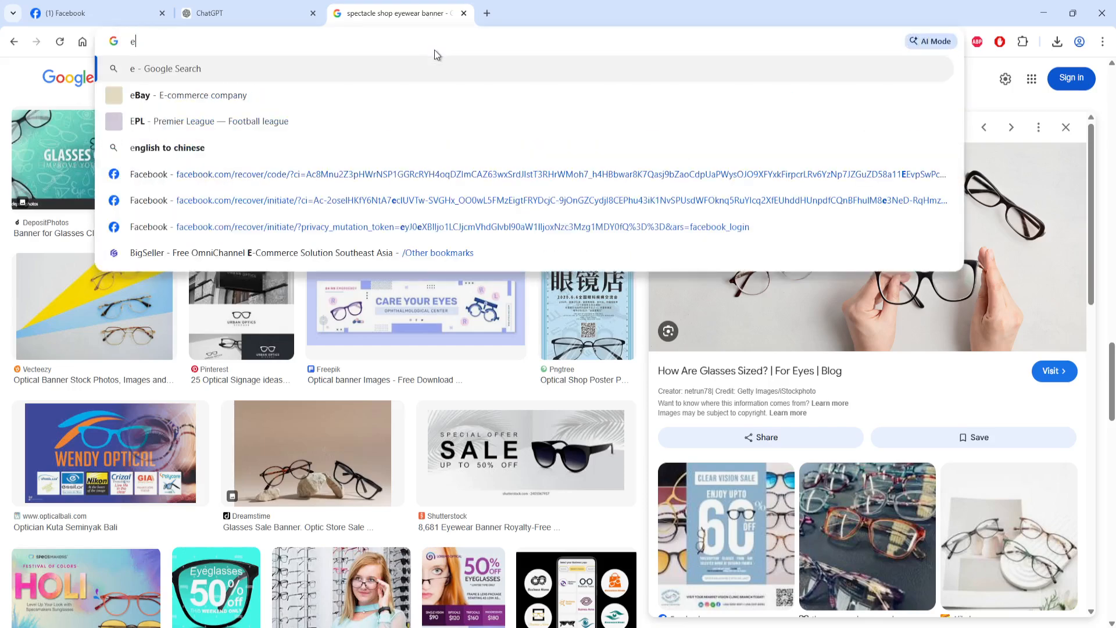
pyautogui.write('.com')
pyautogui.press('Return')
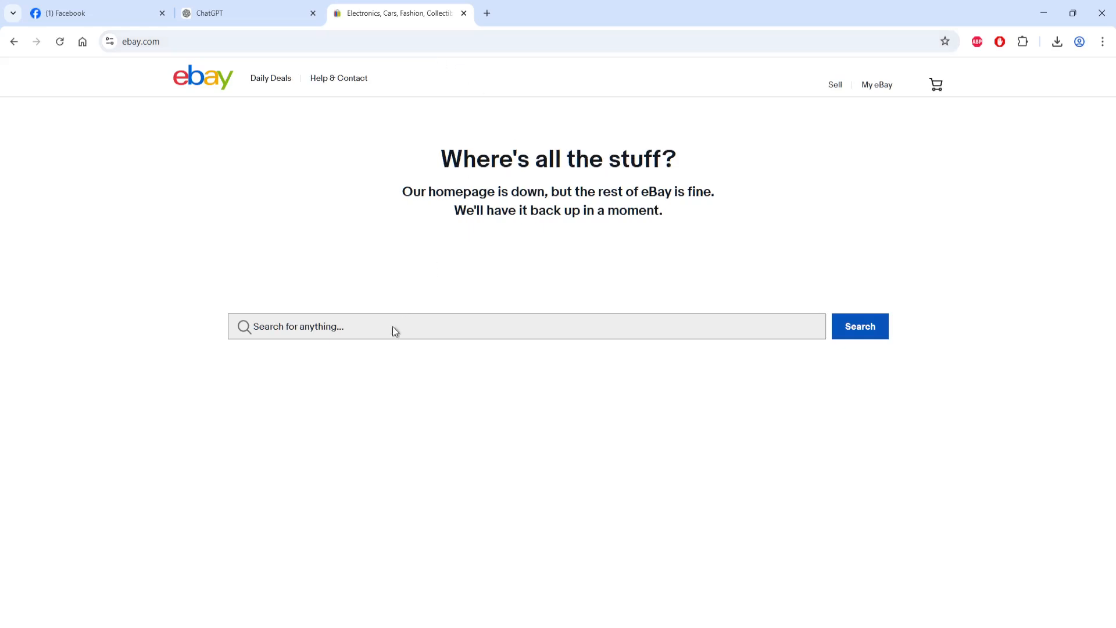
# - Search eBay for "spectacle shop" and narrow the results to men's sunglasses
pyautogui.click(372, 326)
pyautogui.write('sp')
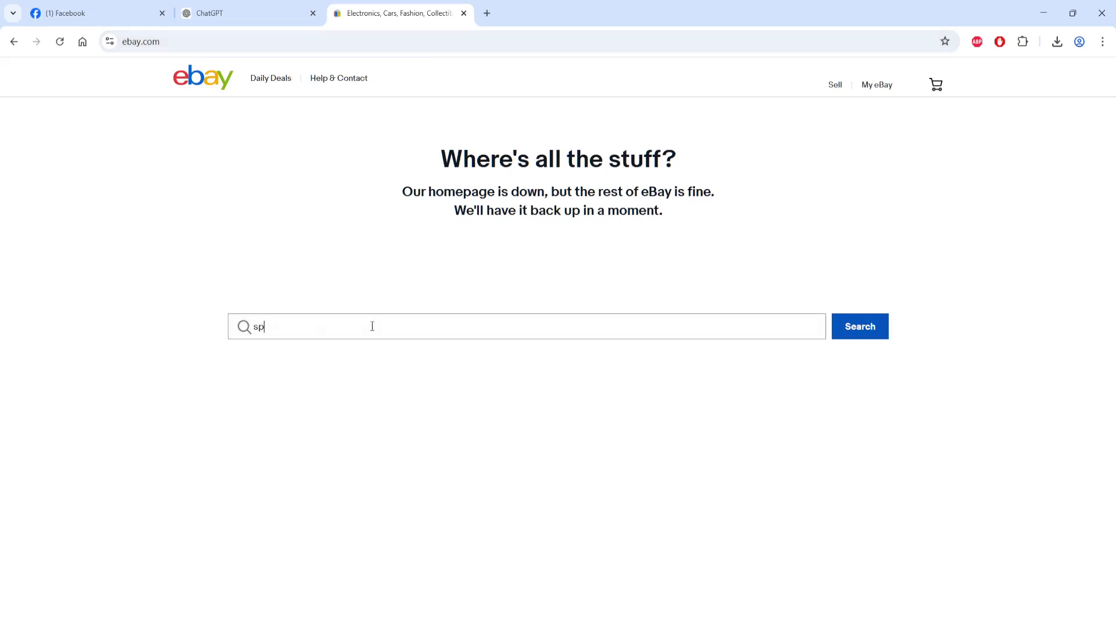
pyautogui.write('ectacle shop')
pyautogui.press('Return')
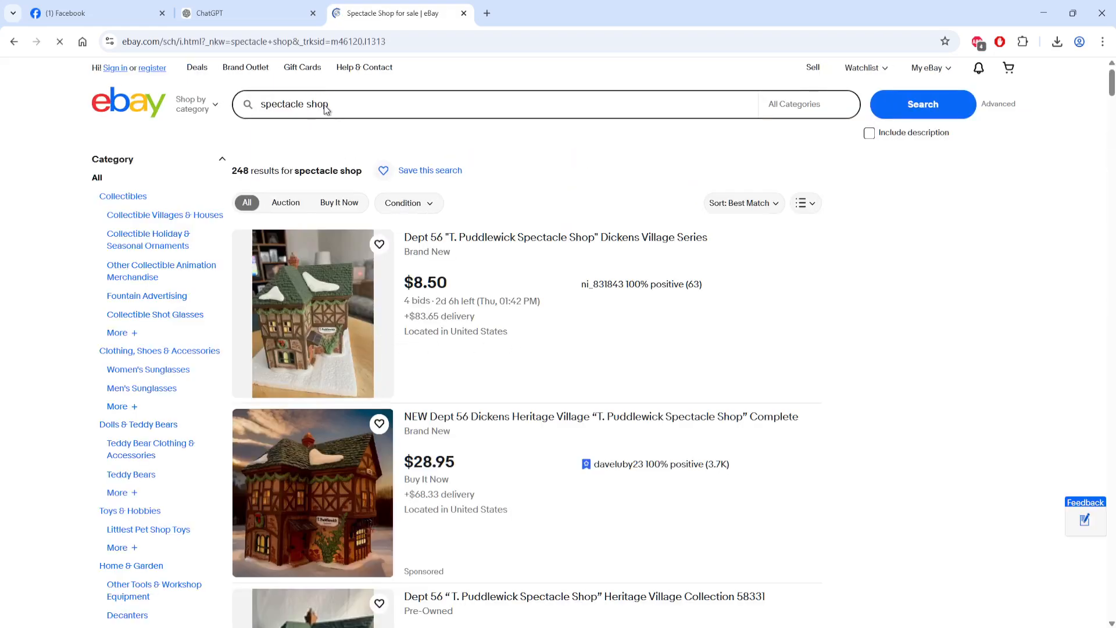
pyautogui.moveTo(326, 109)
pyautogui.mouseDown()
pyautogui.moveTo(319, 100)
pyautogui.moveTo(336, 122)
pyautogui.mouseUp()
pyautogui.click(369, 101)
pyautogui.click(147, 390)
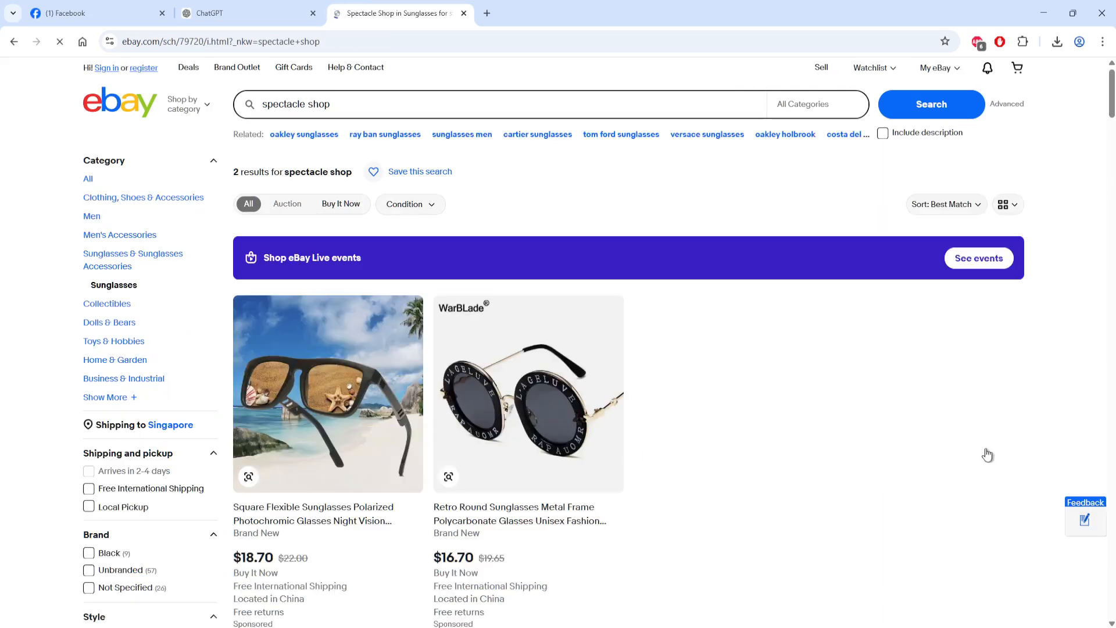
# - Browse the sunglasses results and open the Square Flexible Sunglasses listing, keeping only one copy of it open
pyautogui.moveTo(1111, 96); pyautogui.dragTo(1110, 142)
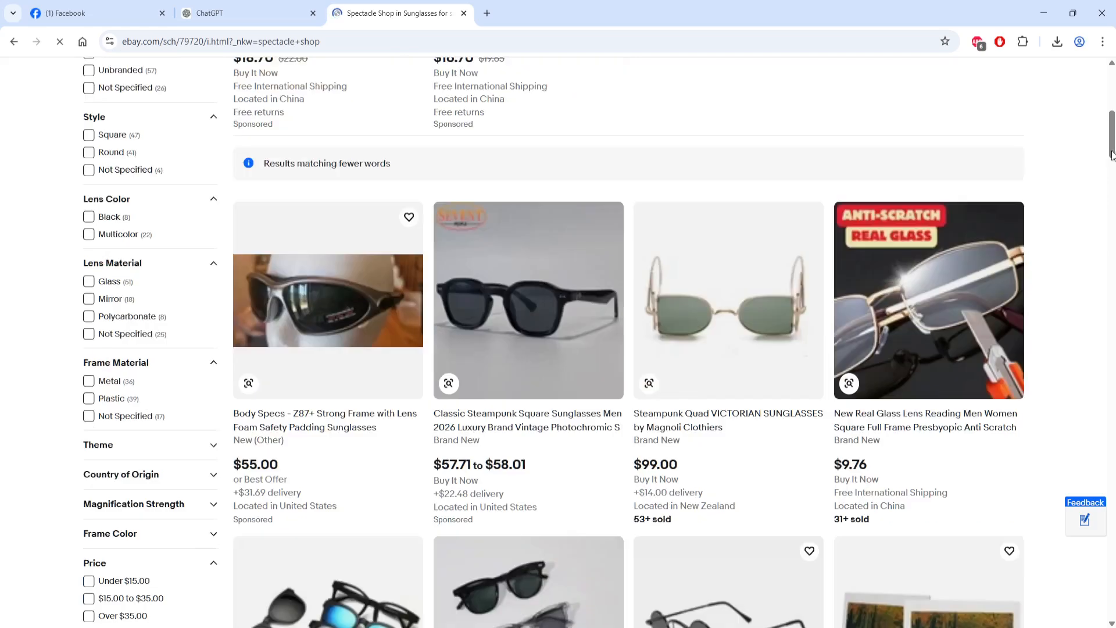
pyautogui.scroll(-6, 1112, 154)
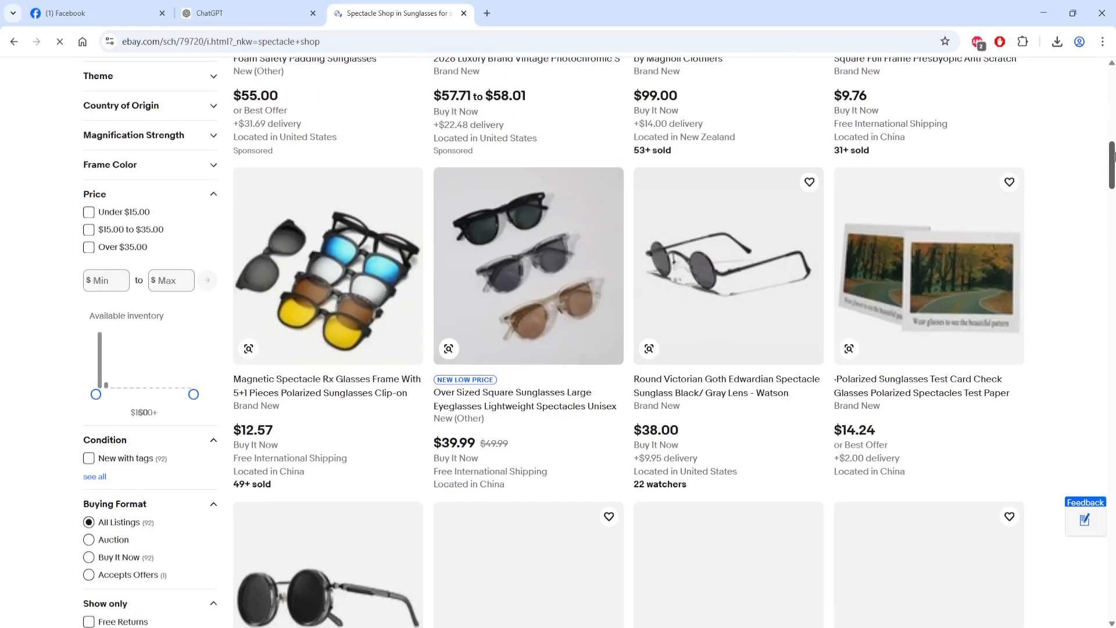
pyautogui.moveTo(1112, 154); pyautogui.dragTo(1112, 99)
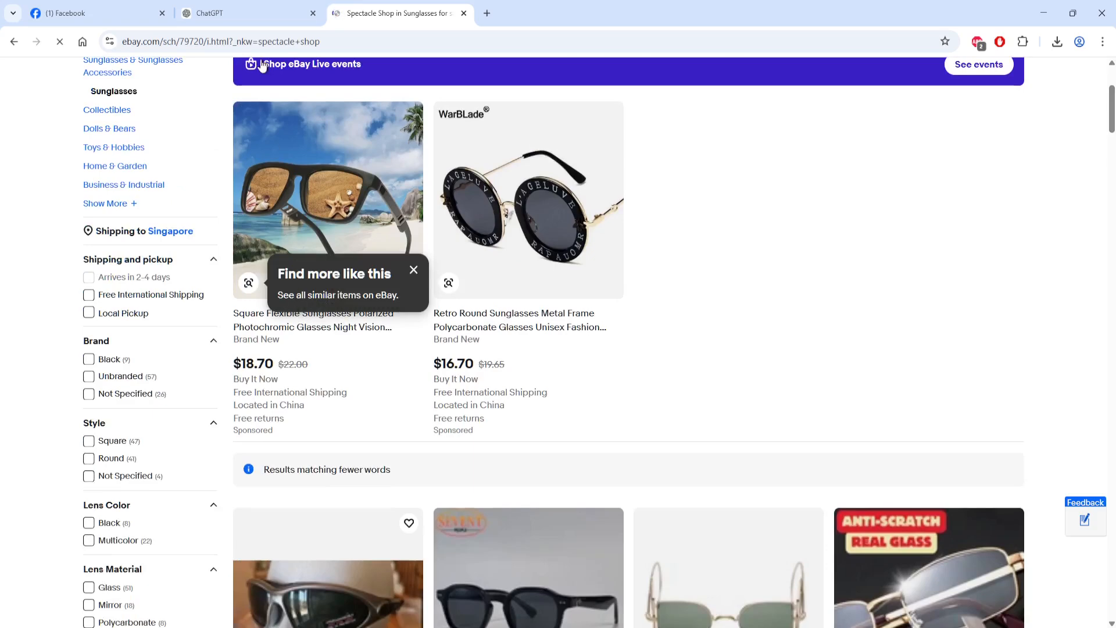
pyautogui.click(413, 270)
pyautogui.click(406, 268)
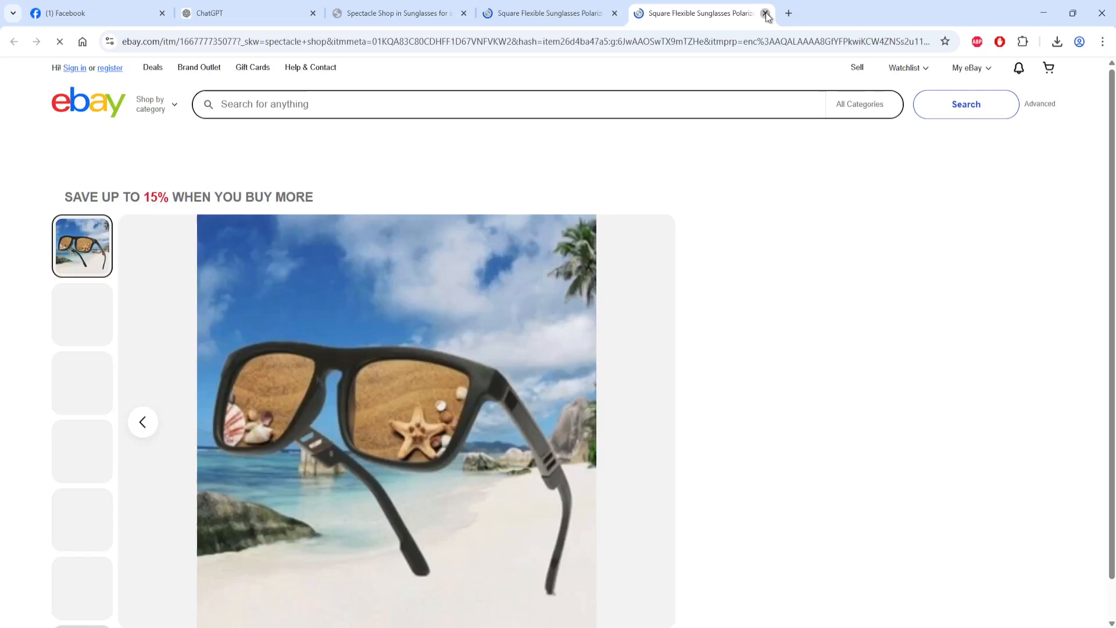
pyautogui.click(765, 13)
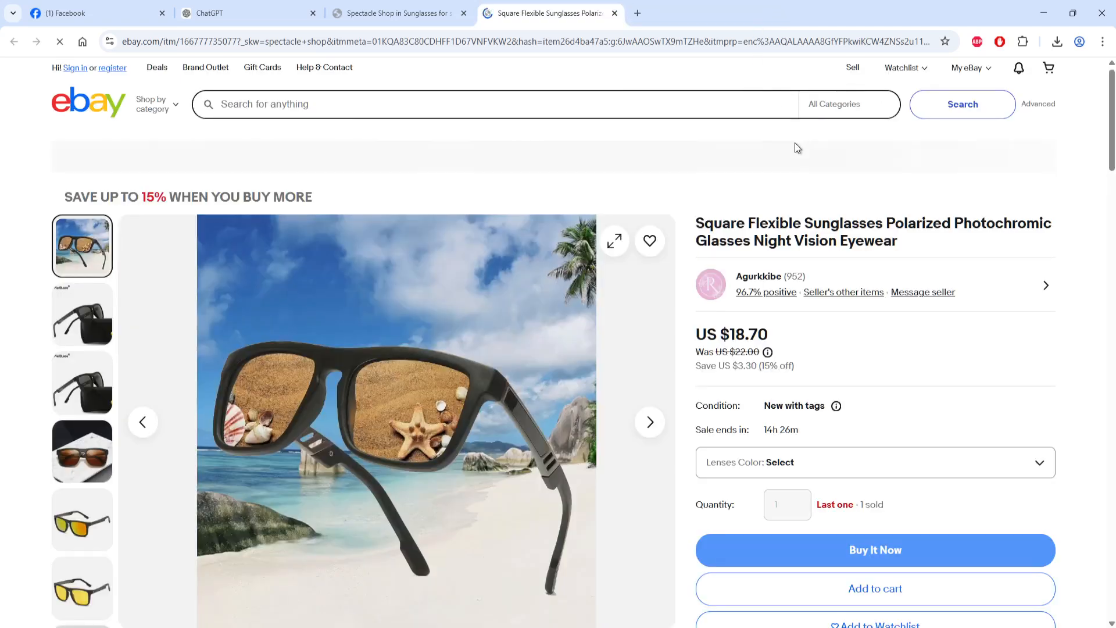
# - Add to the Facebook post "Now promotion", the product title copied from the eBay listing, and "now selling for $29.90"
pyautogui.click(492, 41)
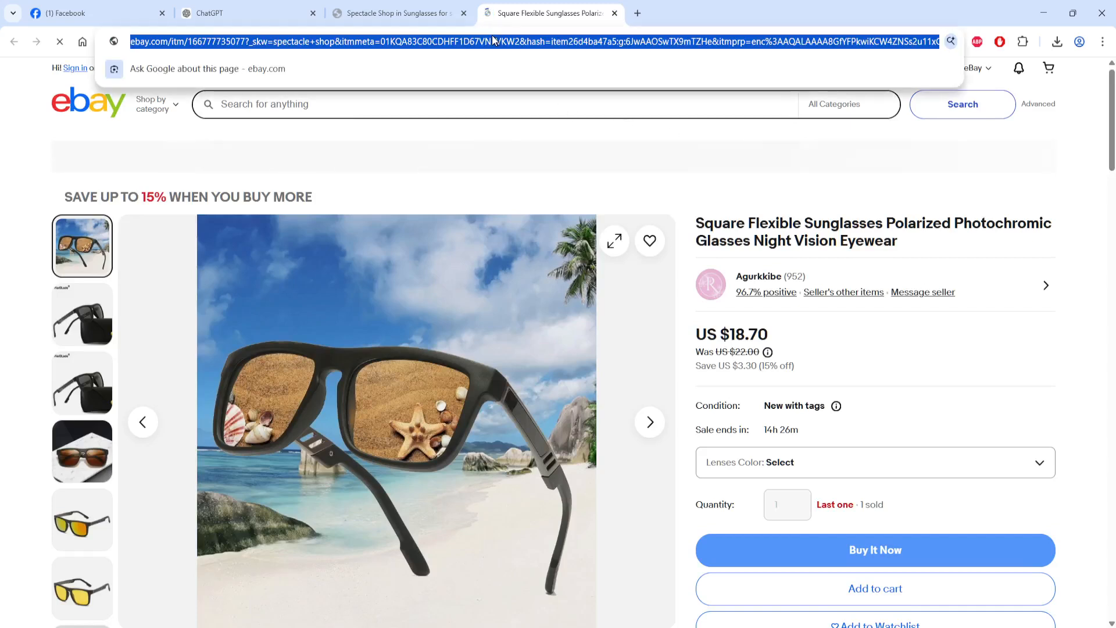
pyautogui.moveTo(691, 223); pyautogui.dragTo(931, 244)
pyautogui.hotkey('ctrl', 'c')
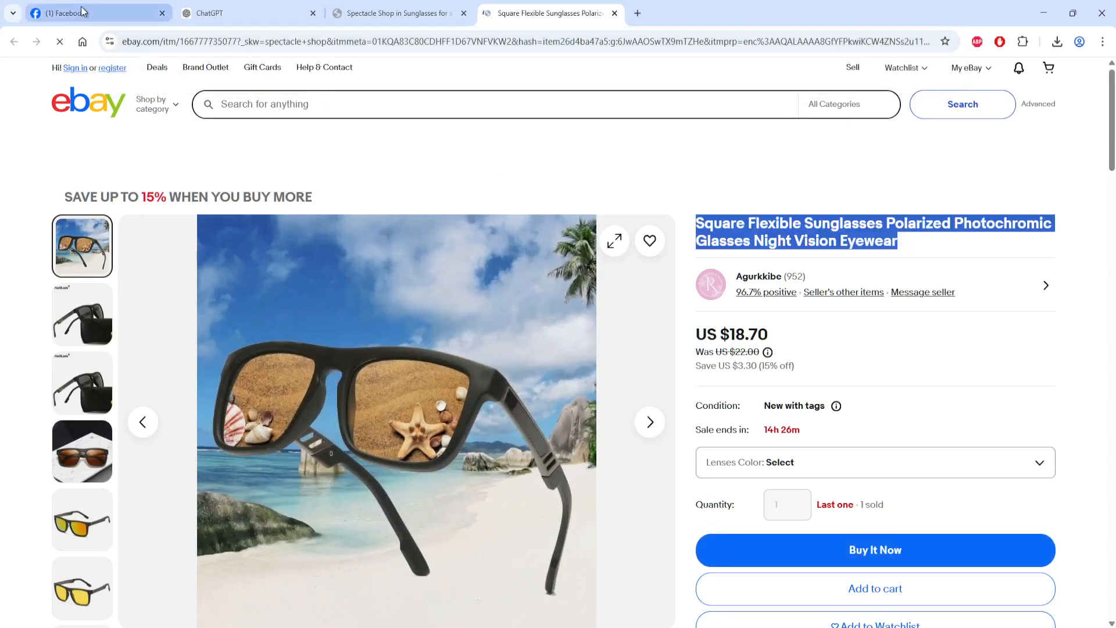
pyautogui.click(81, 12)
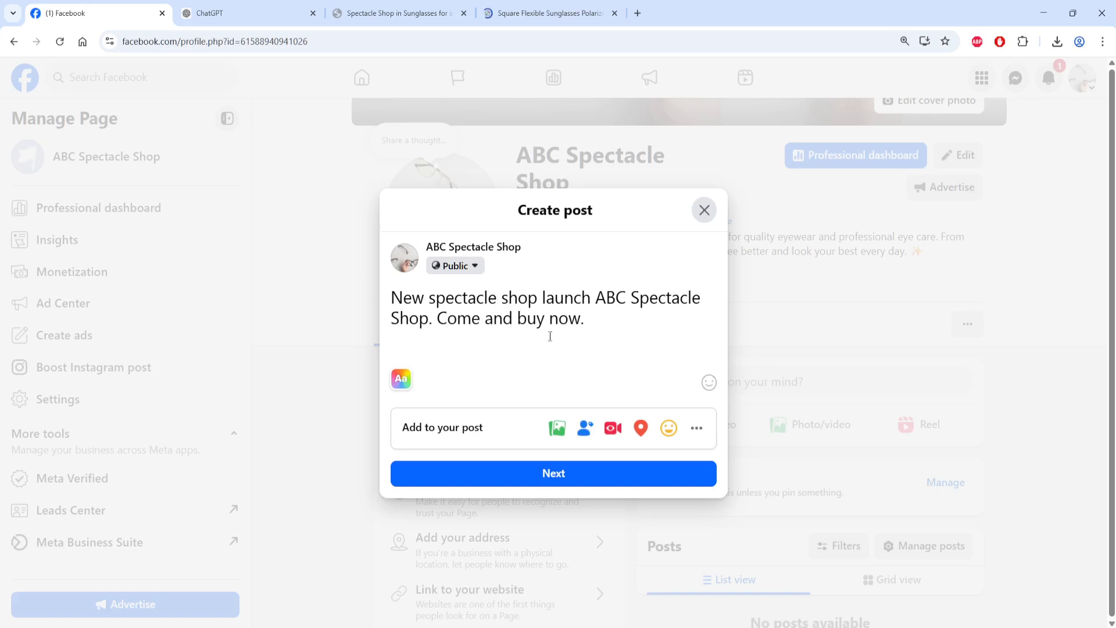
pyautogui.click(603, 318)
pyautogui.write('Now promot')
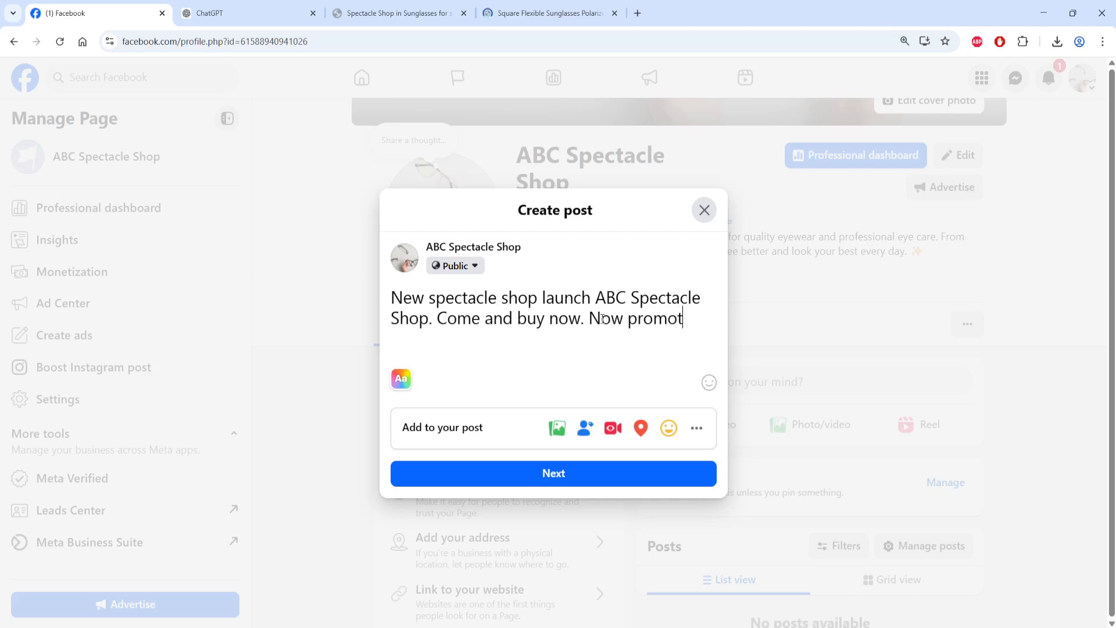
pyautogui.write('ion')
pyautogui.hotkey('ctrl', 'v')
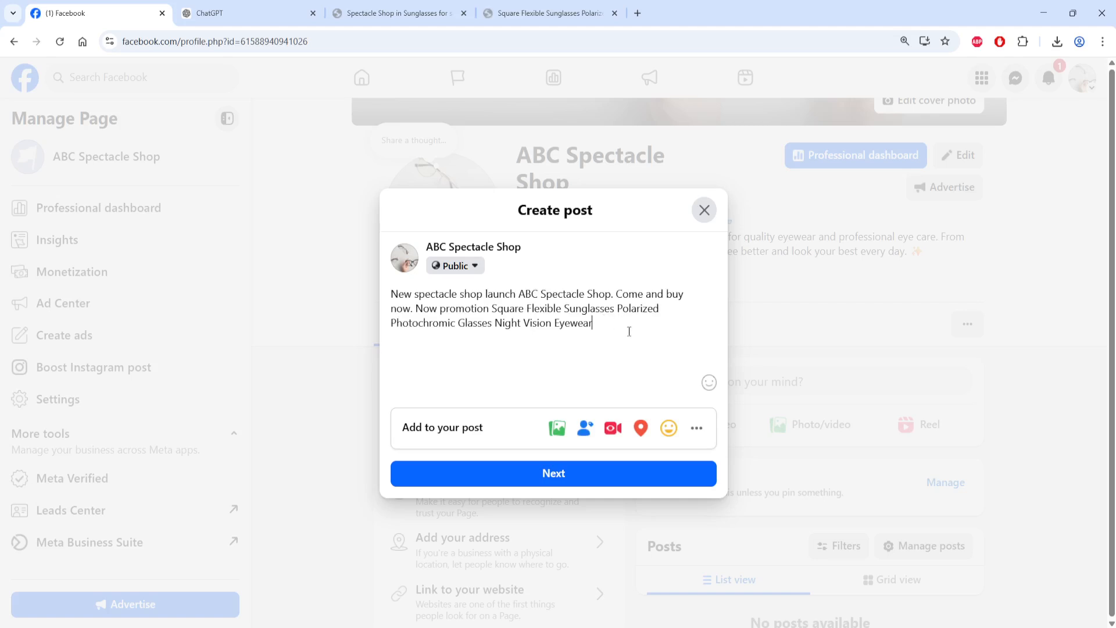
pyautogui.write('now selling for $29.90')
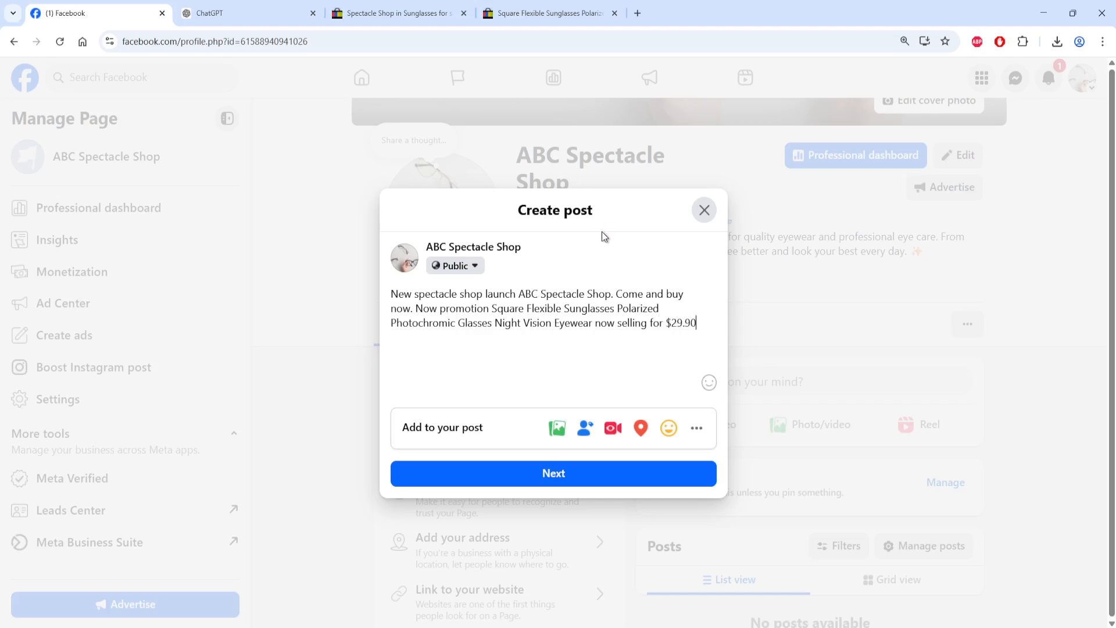
# - Copy the eBay sunglasses listing's web address and add it at the end of the Facebook post
pyautogui.click(580, 6)
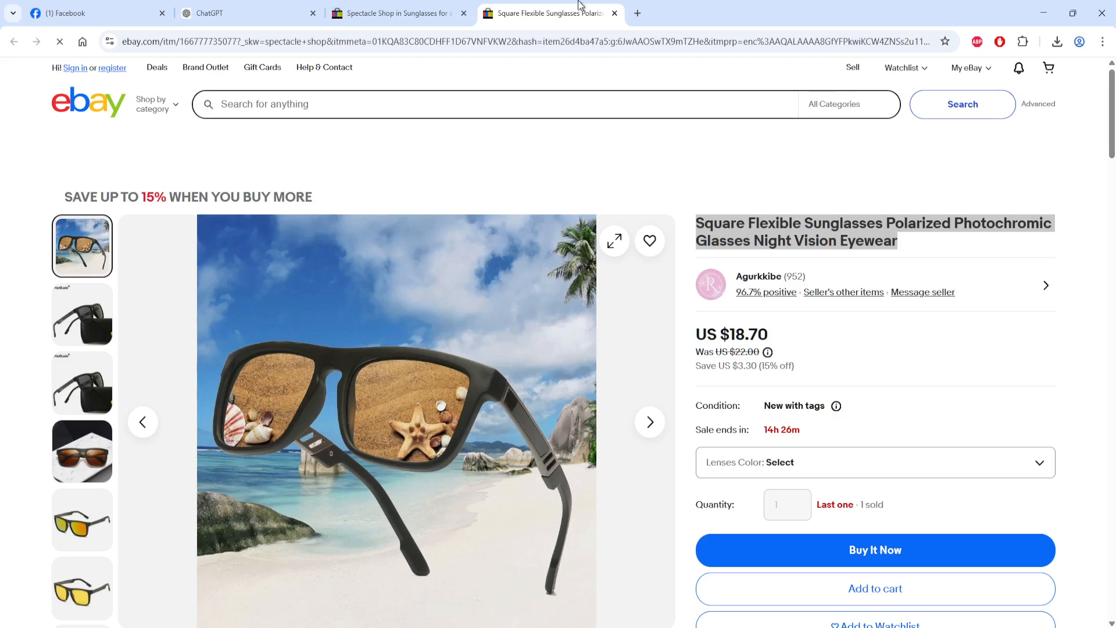
pyautogui.click(587, 49)
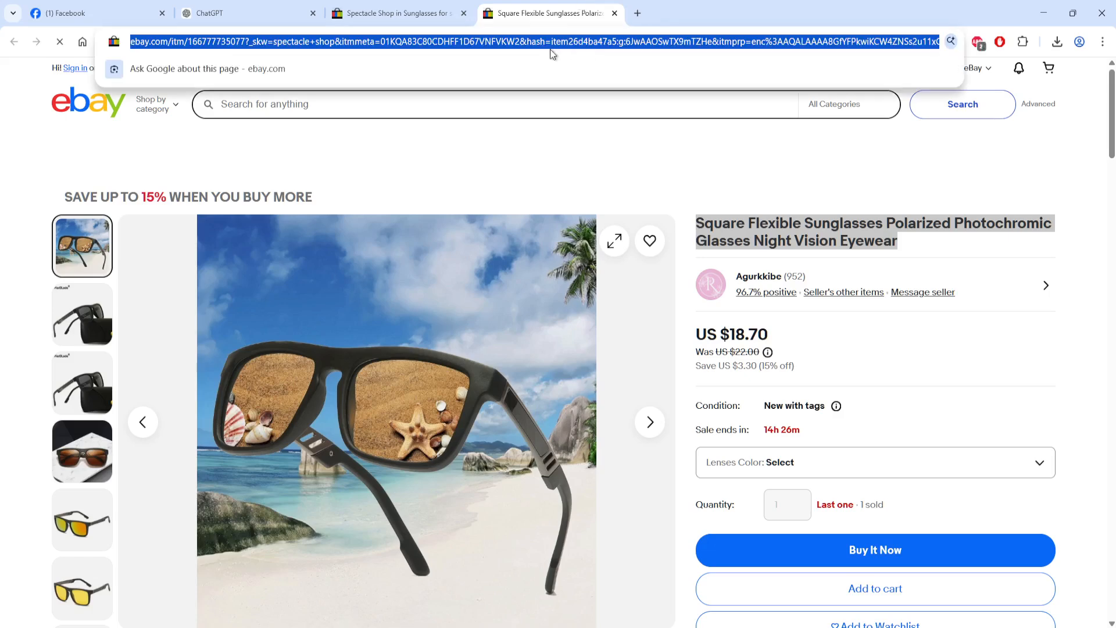
pyautogui.click(116, 6)
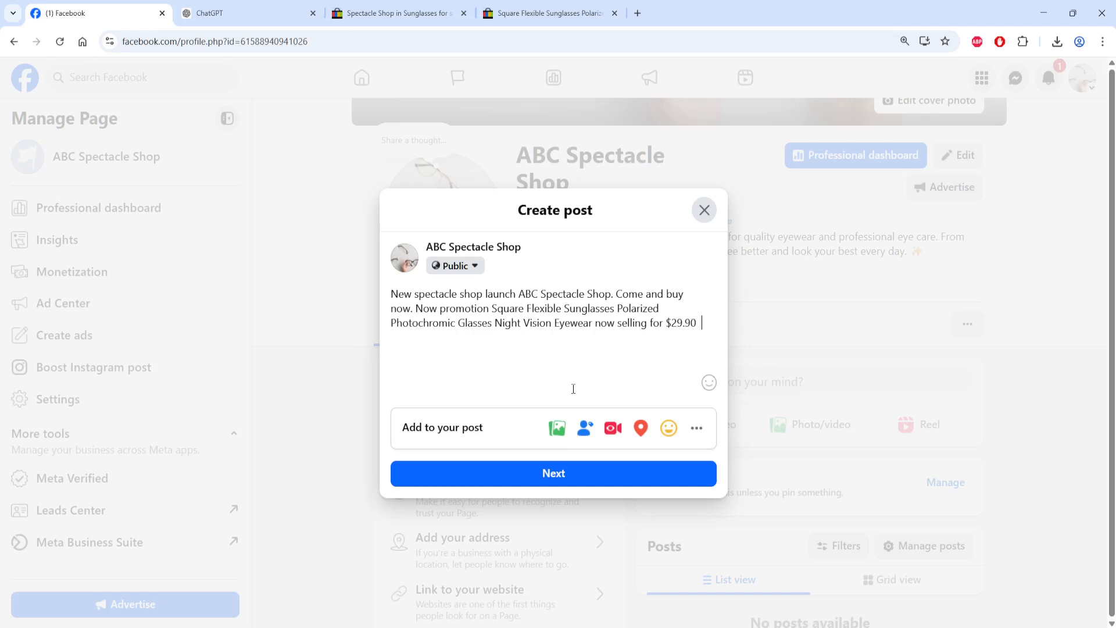
pyautogui.hotkey('ctrl', 'v')
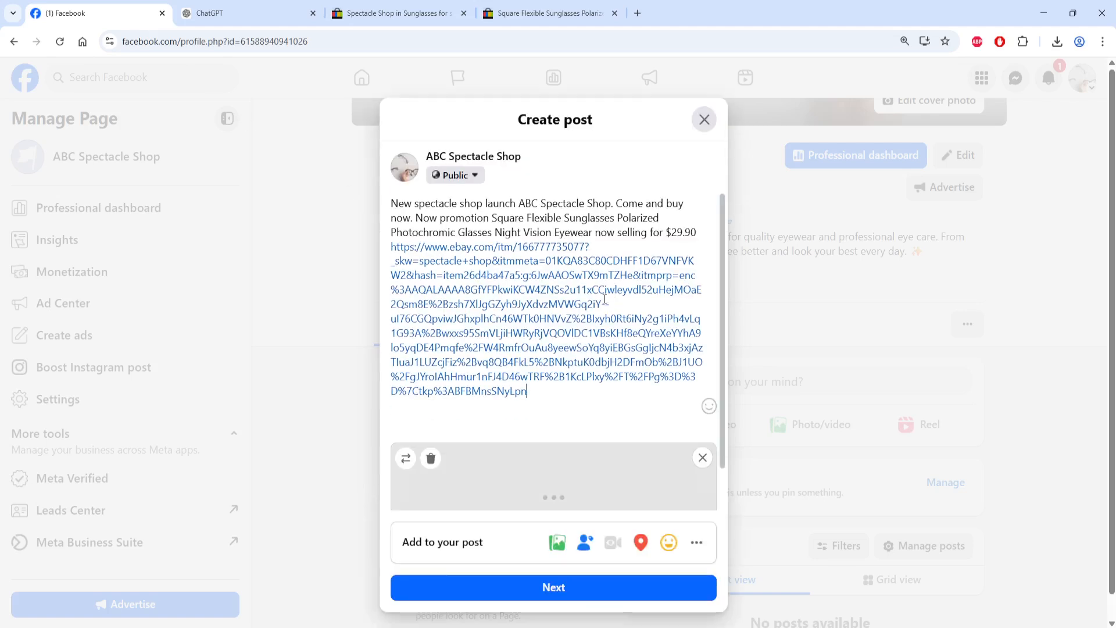
# - Replace the eBay web address in the Facebook post with a fresh copy from the sunglasses listing, and remove the old link preview
pyautogui.scroll(-2, 640, 400)
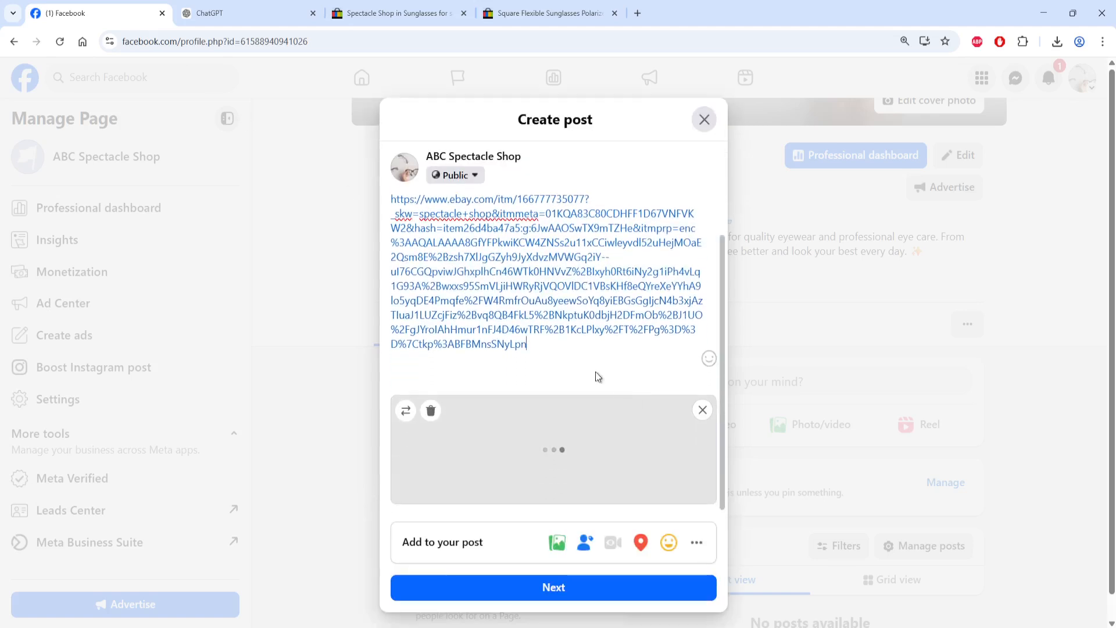
pyautogui.moveTo(528, 346); pyautogui.dragTo(385, 250)
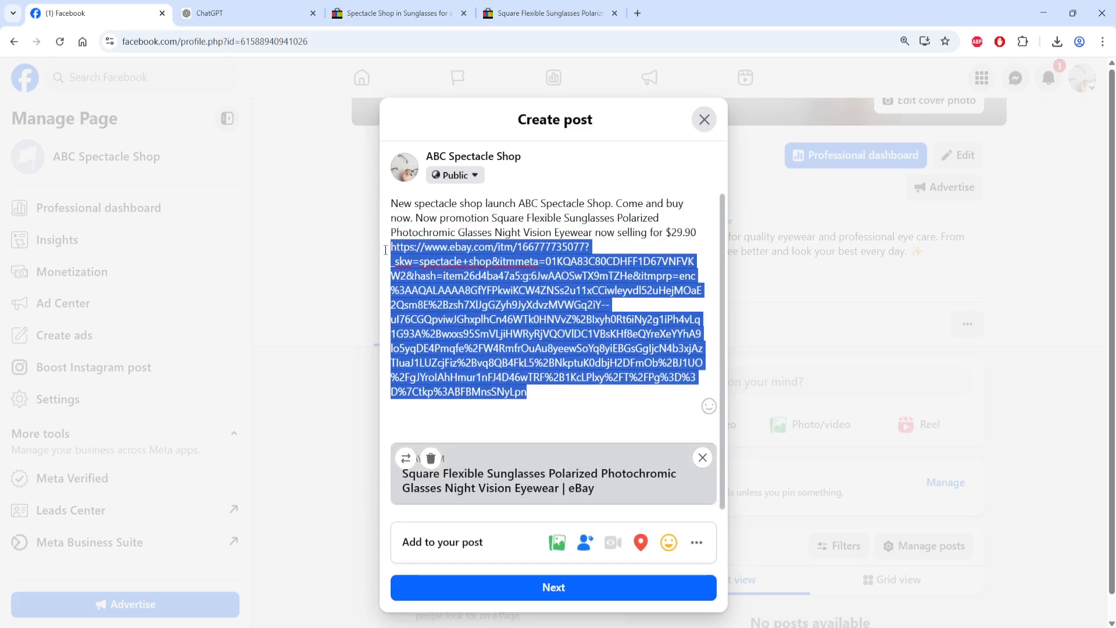
pyautogui.press('BackSpace')
pyautogui.click(587, 12)
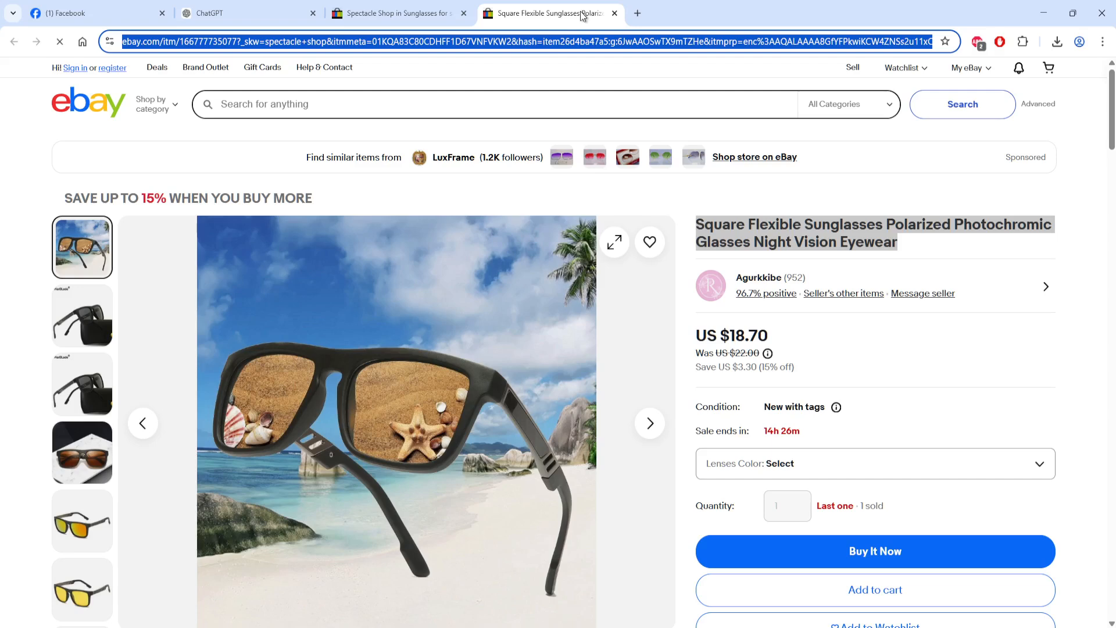
pyautogui.click(551, 47)
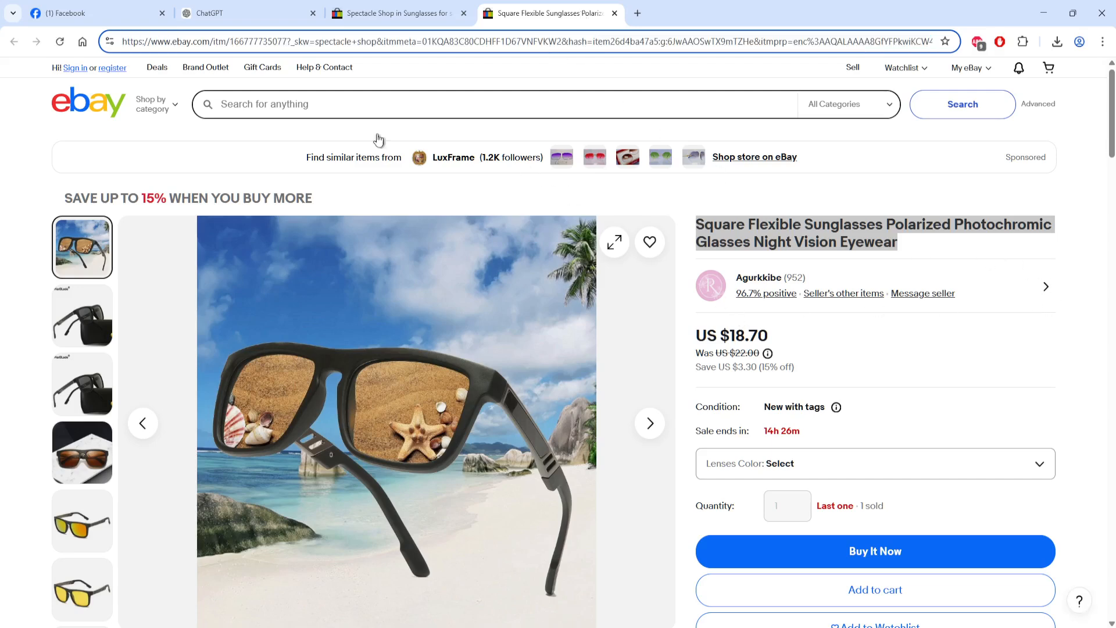
pyautogui.click(105, 9)
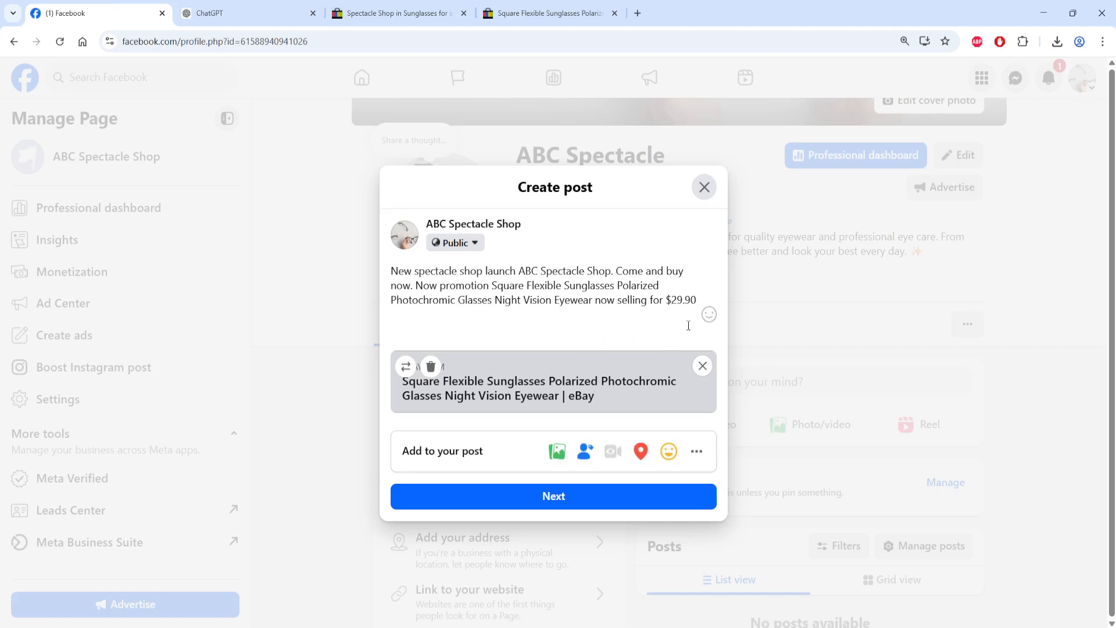
pyautogui.click(703, 366)
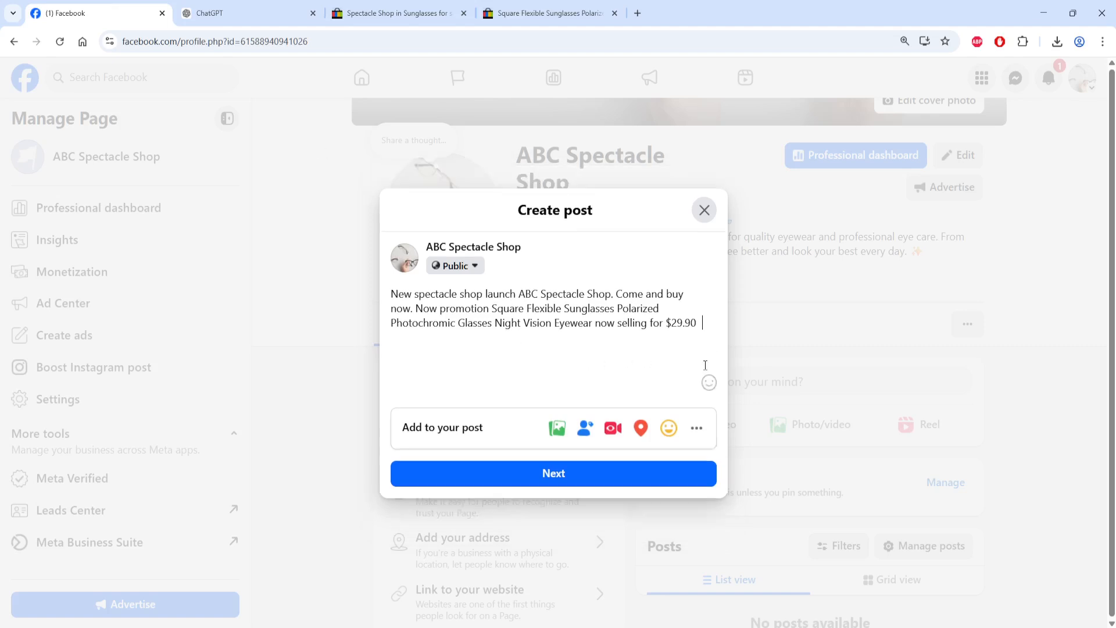
pyautogui.hotkey('ctrl', 'v')
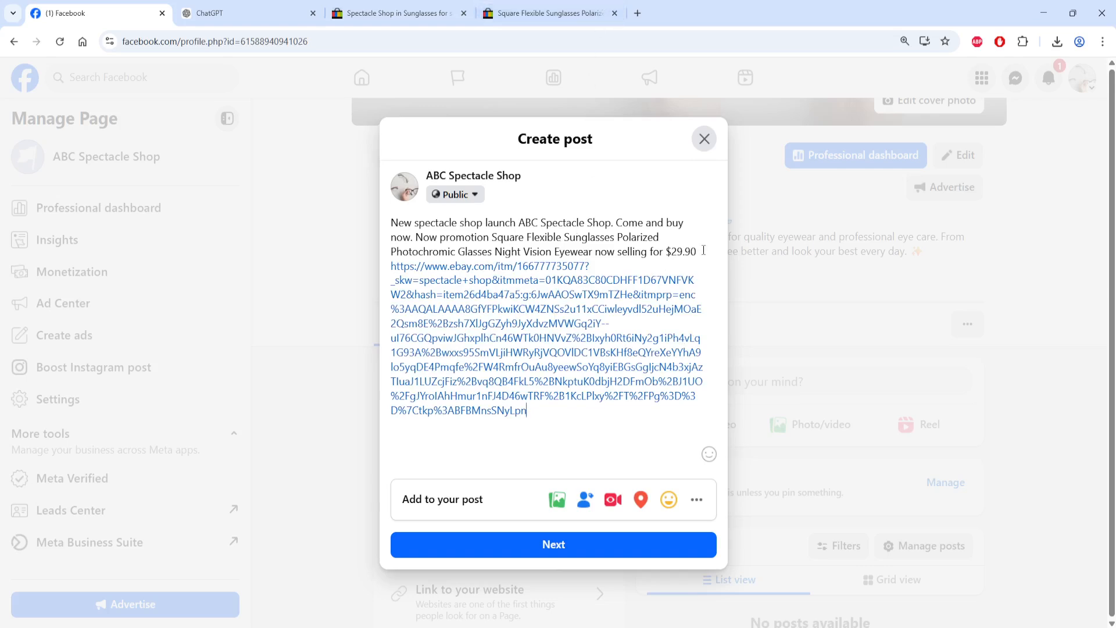
# - Delete the eBay web address from the end of the Facebook post
pyautogui.moveTo(703, 250); pyautogui.dragTo(732, 413)
pyautogui.press('BackSpace')
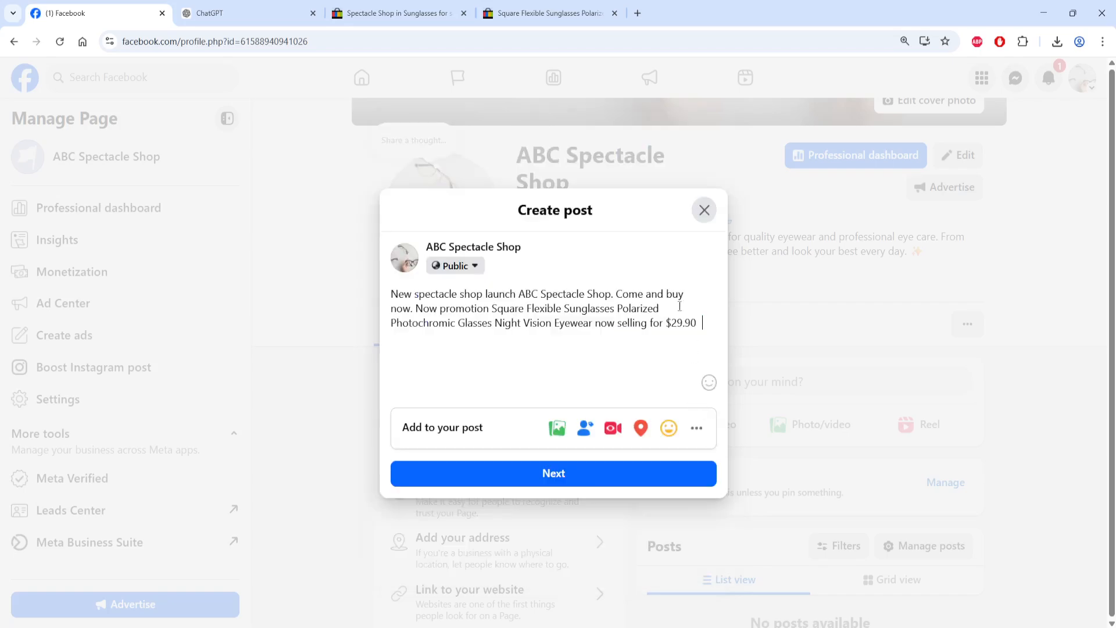
# - Open shopee.sg in a new browser tab and dismiss the new-user promotion
pyautogui.click(639, 19)
pyautogui.write('sh')
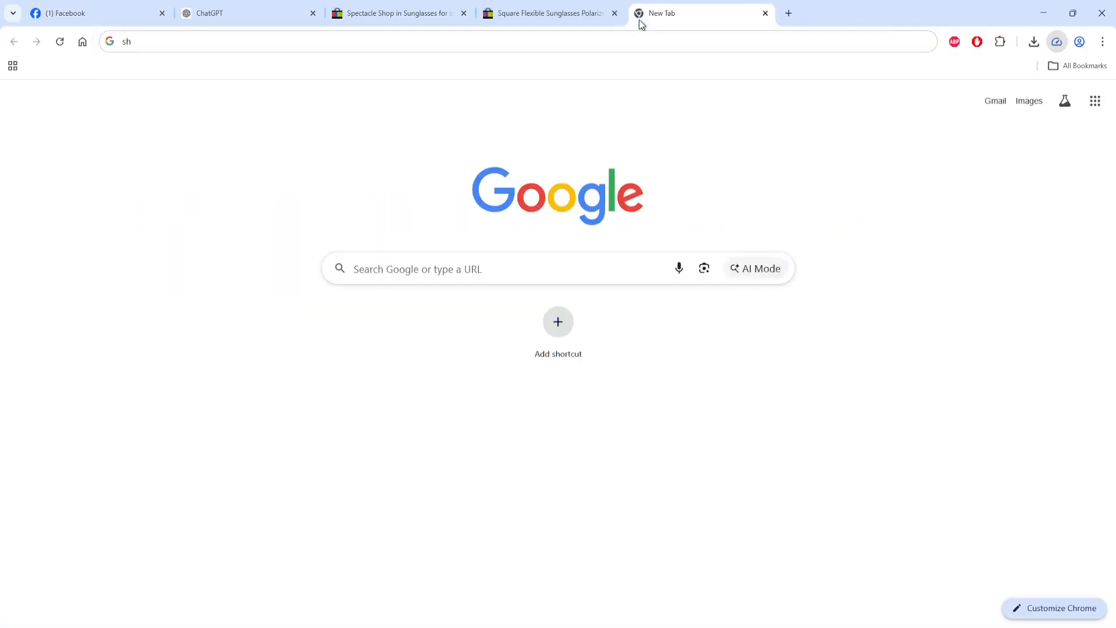
pyautogui.click(659, 40)
pyautogui.write('opee.sg')
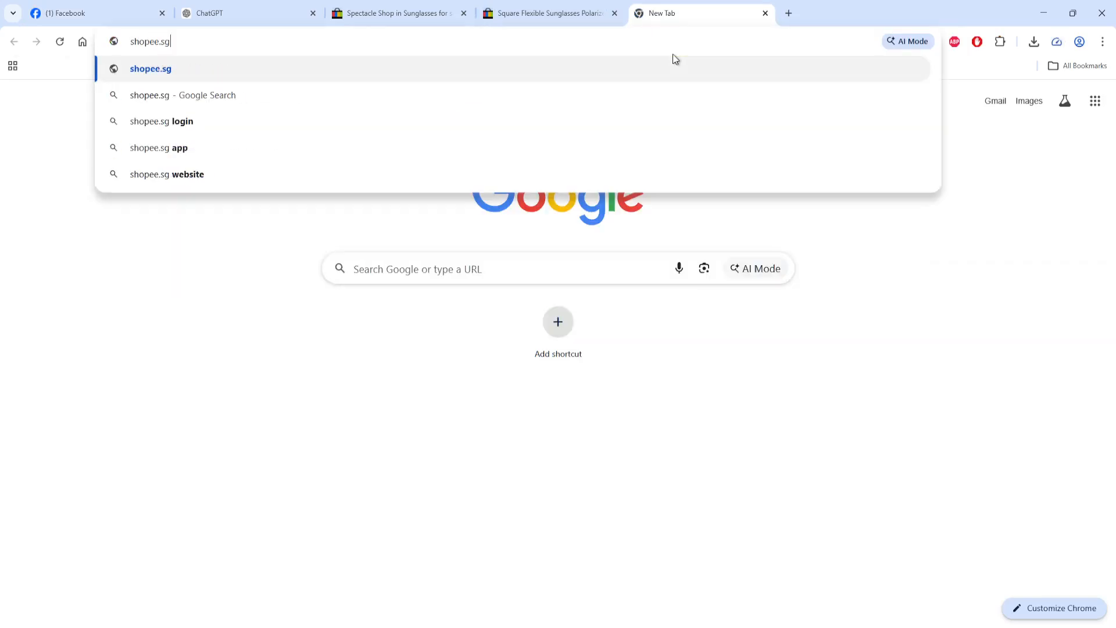
pyautogui.press('Return')
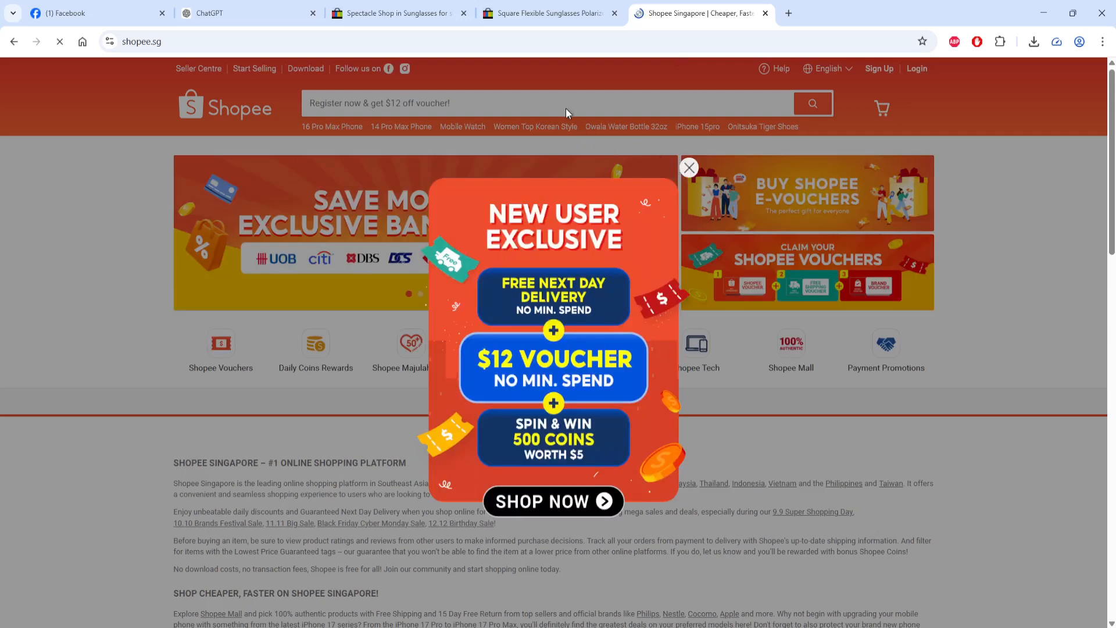
pyautogui.click(689, 169)
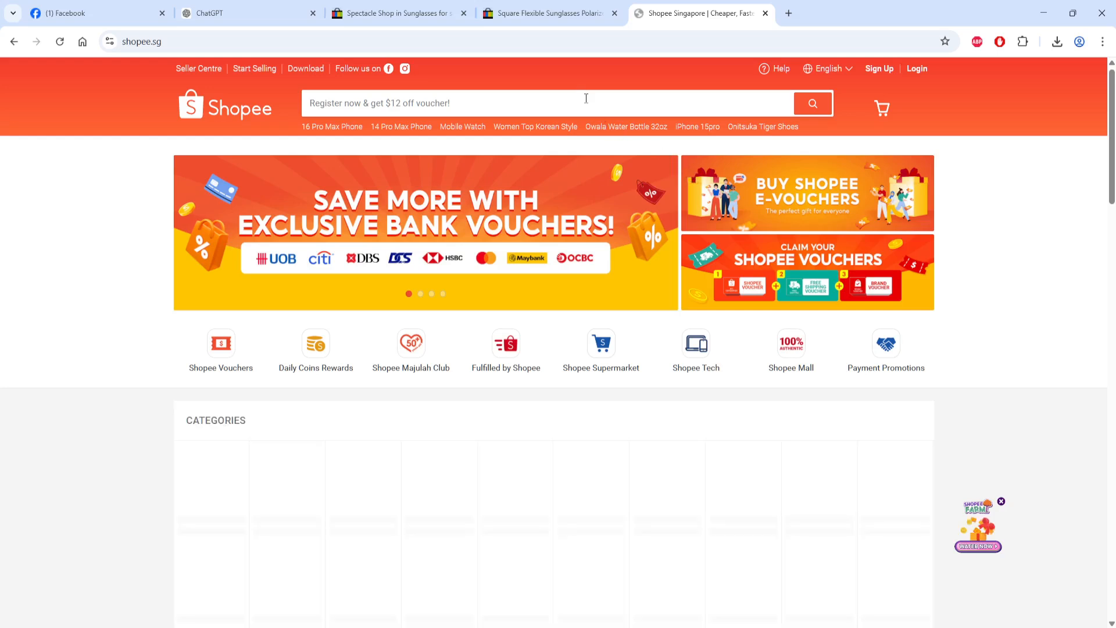
# - Search Shopee for "sunglasses" and open the "High quality luxury, fashion, outdoor travel, driving, trendy fashion sunglasses" listing
pyautogui.click(586, 99)
pyautogui.write('sungl')
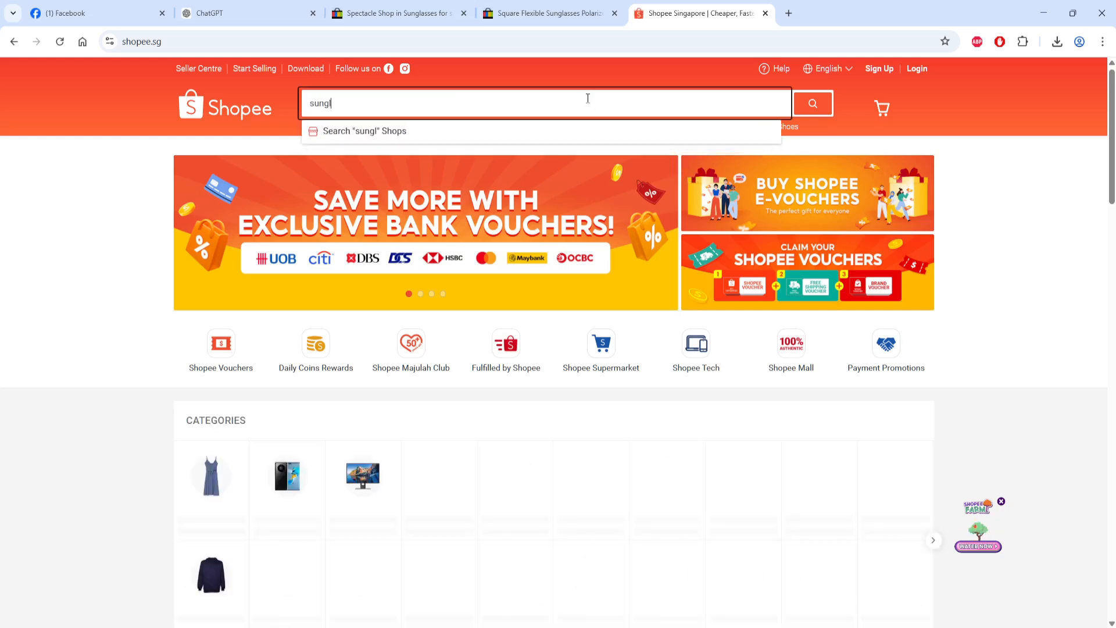
pyautogui.write('as')
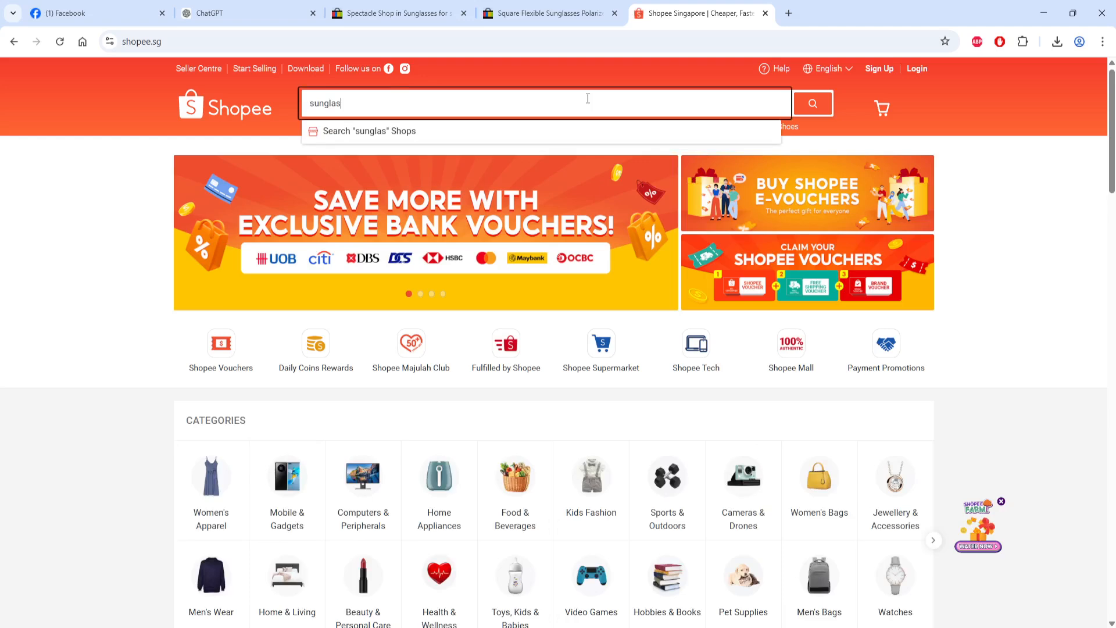
pyautogui.write('sese')
pyautogui.press('Return')
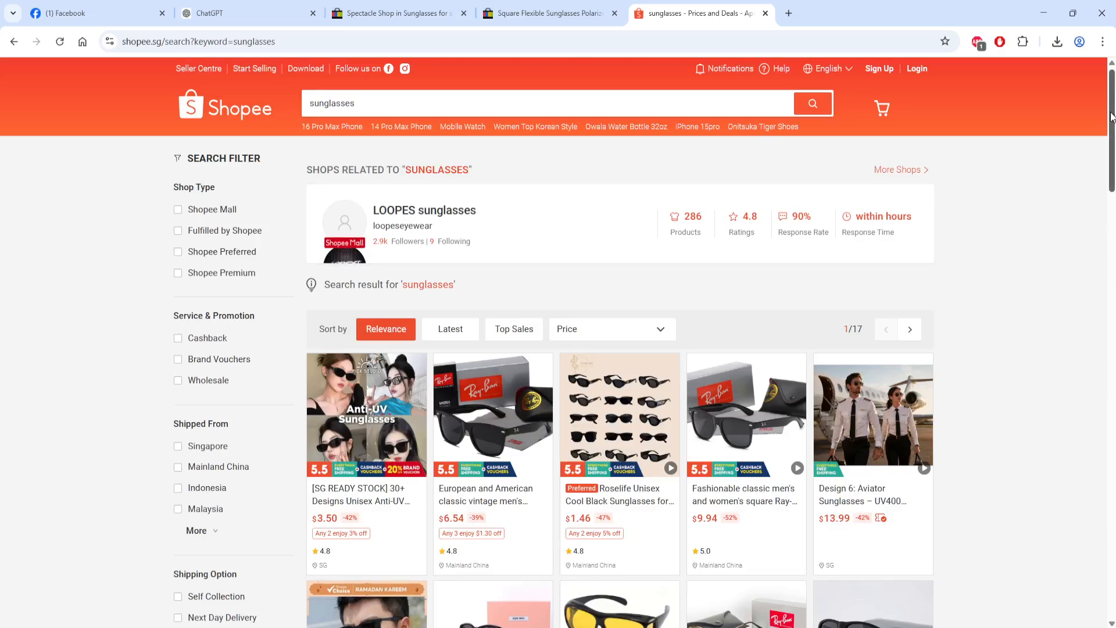
pyautogui.moveTo(1112, 119); pyautogui.dragTo(1114, 224)
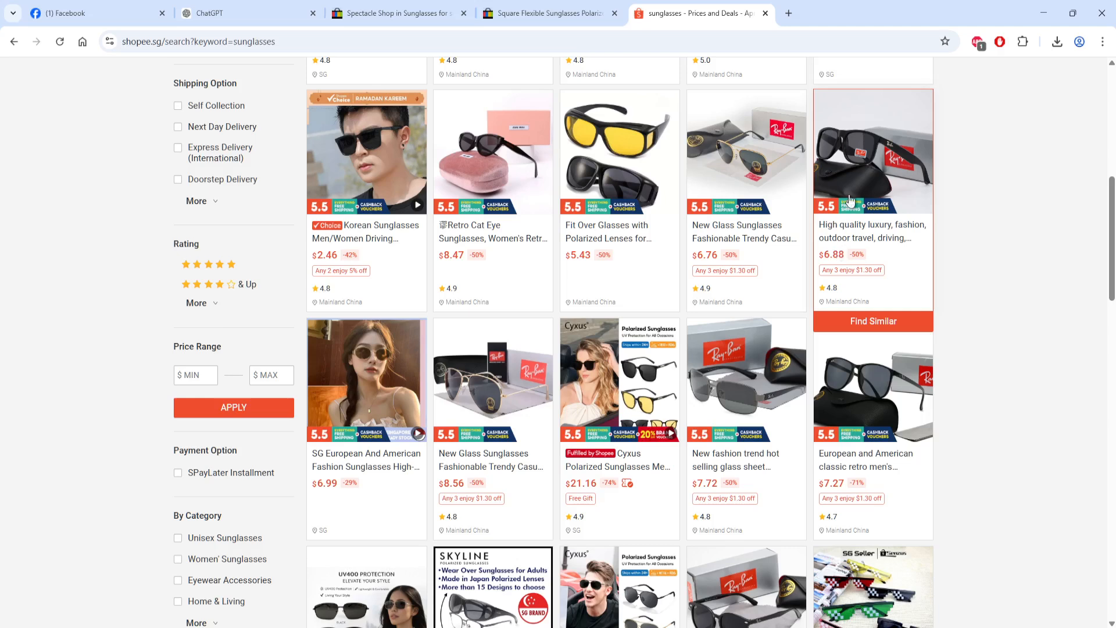
pyautogui.click(873, 175)
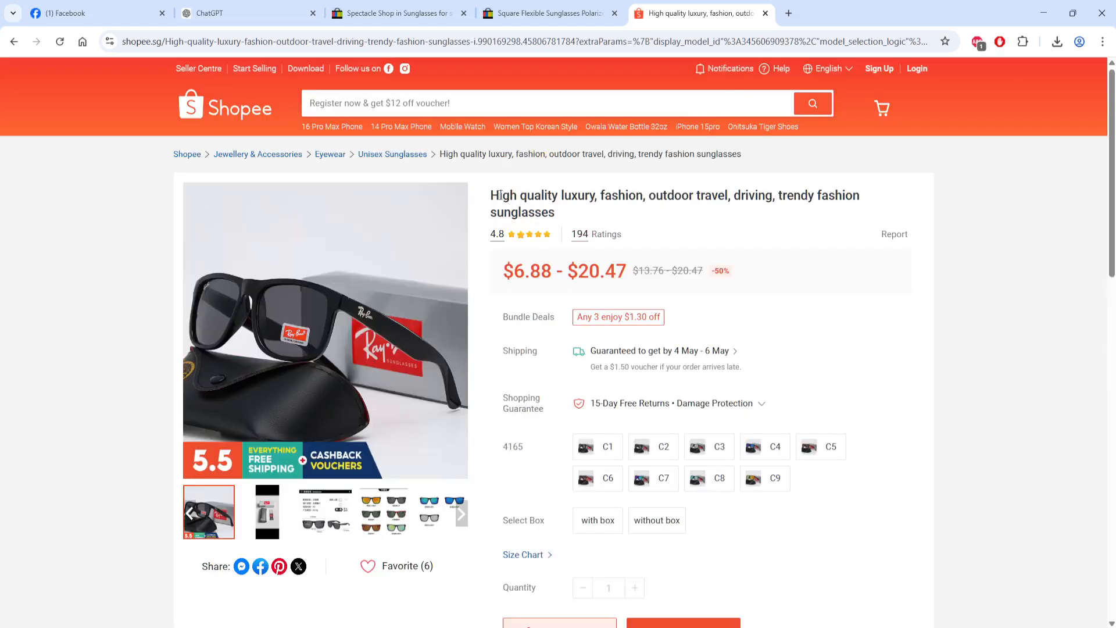
# - Replace the eBay product title and price wording in the Facebook post with the product title copied from the Shopee listing
pyautogui.moveTo(487, 194); pyautogui.dragTo(592, 219)
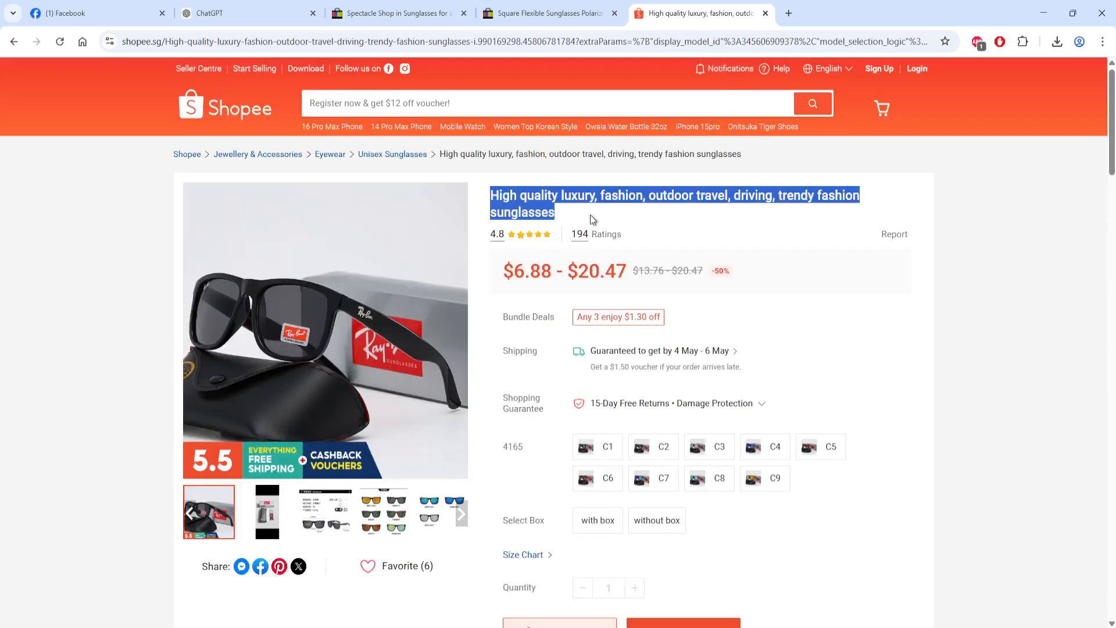
pyautogui.click(579, 216)
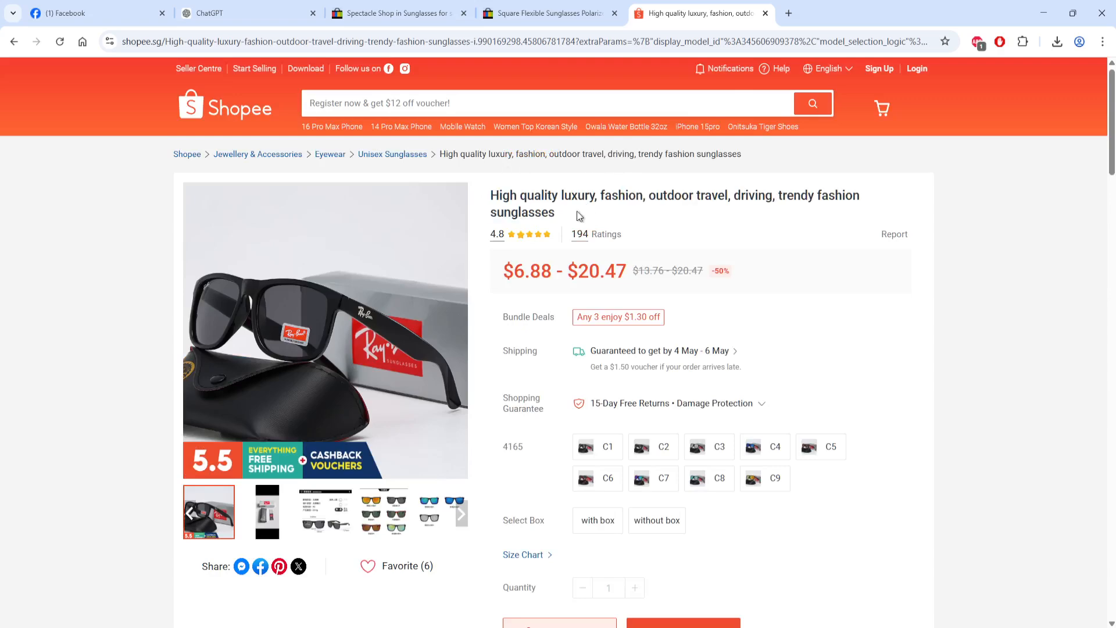
pyautogui.moveTo(553, 213); pyautogui.dragTo(489, 191)
pyautogui.hotkey('ctrl', 'c')
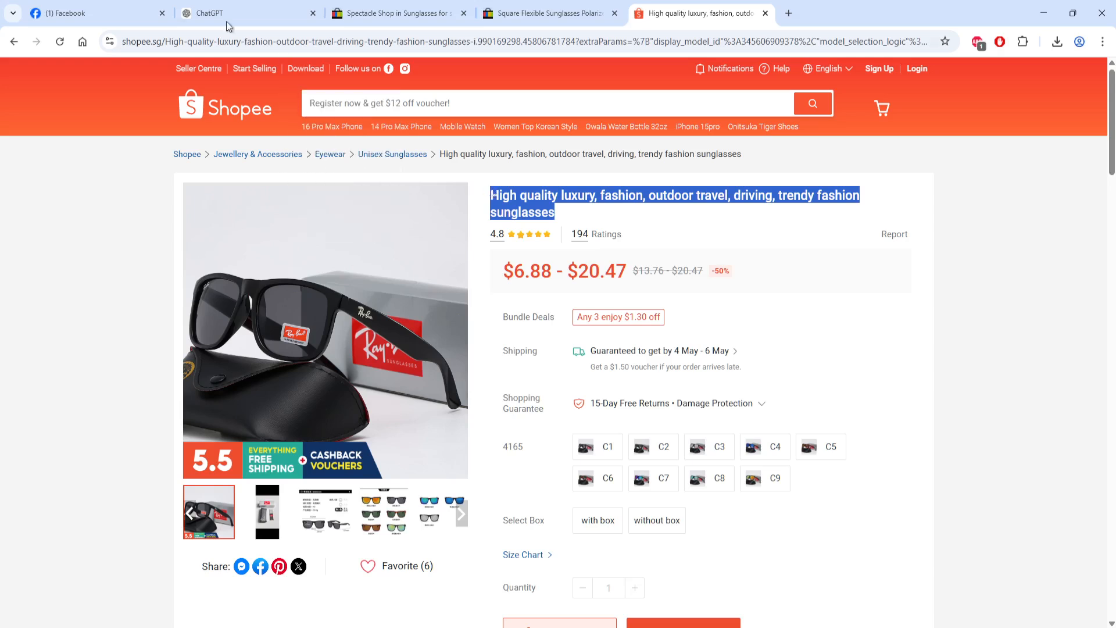
pyautogui.click(93, 8)
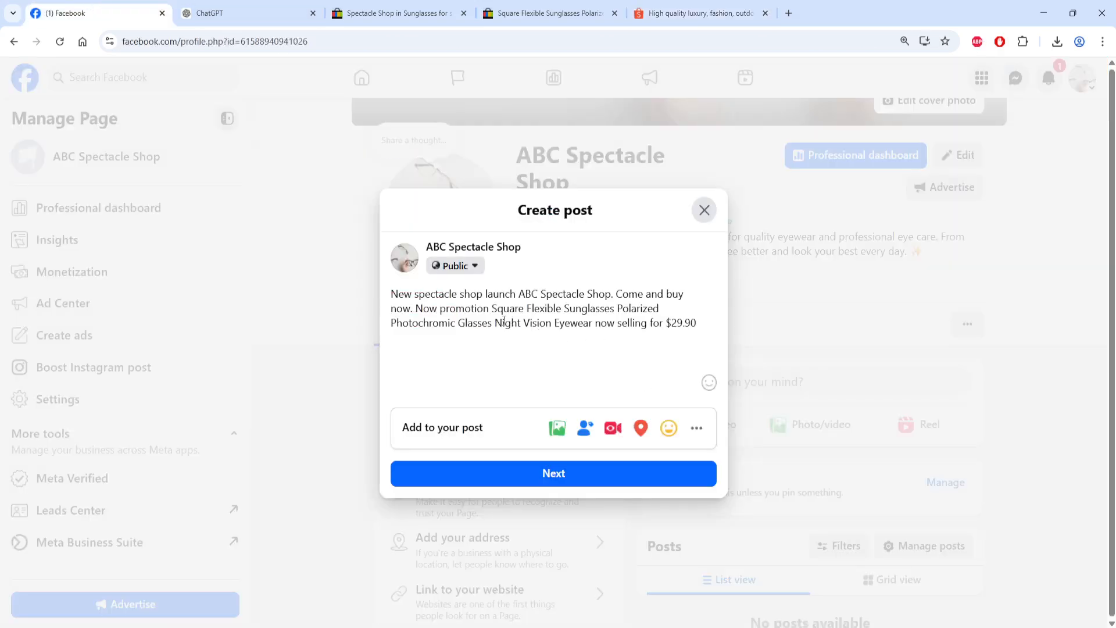
pyautogui.moveTo(493, 306); pyautogui.dragTo(705, 324)
pyautogui.press('BackSpace')
pyautogui.hotkey('ctrl', 'v')
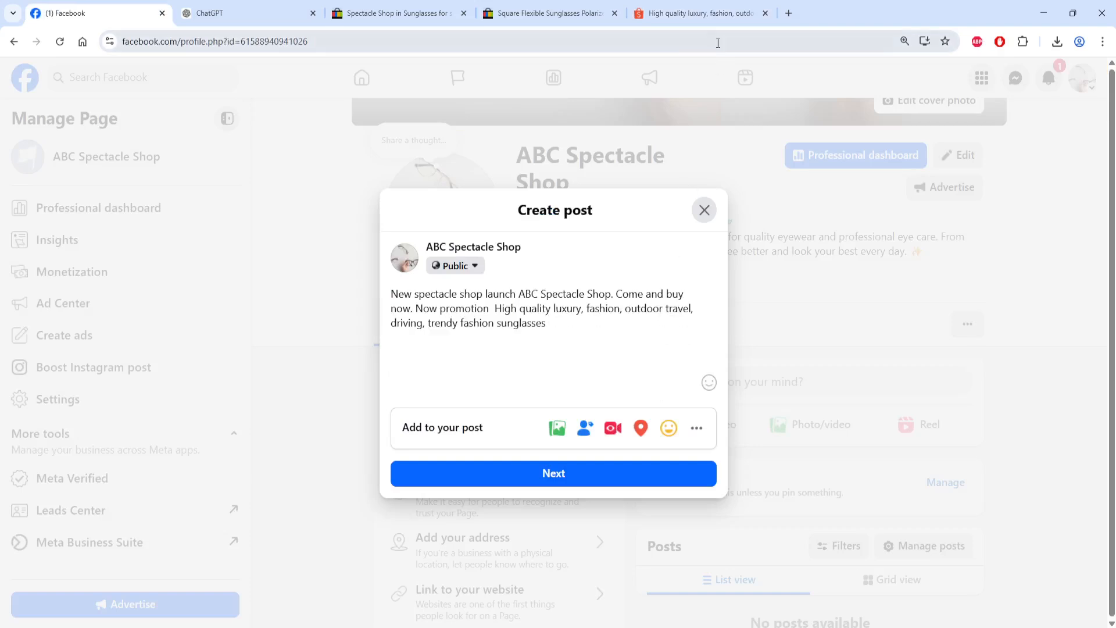
# - Copy the Shopee listing's web address and add it at the end of the Facebook post
pyautogui.click(697, 13)
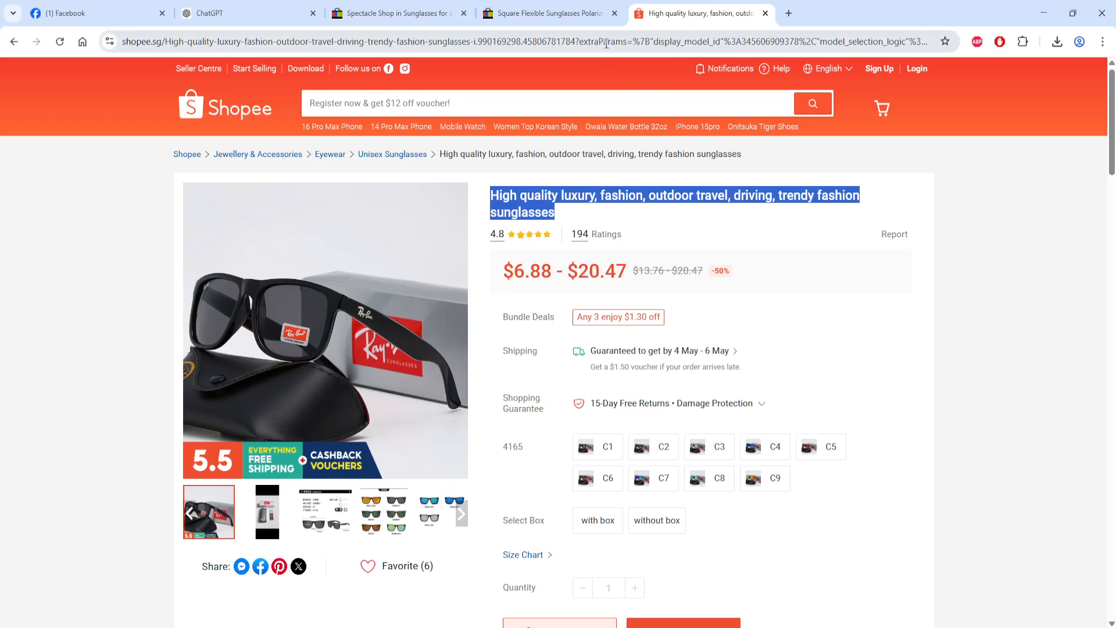
pyautogui.moveTo(1111, 134)
pyautogui.mouseDown()
pyautogui.moveTo(1110, 186)
pyautogui.moveTo(1102, 136)
pyautogui.mouseUp()
pyautogui.click(744, 42)
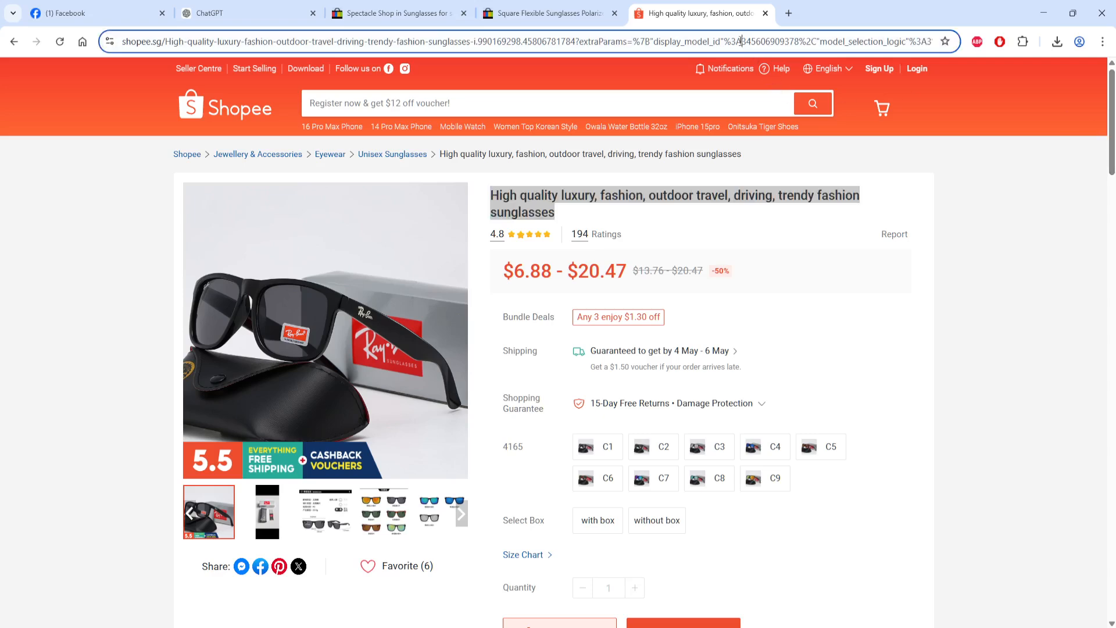
pyautogui.click(64, 17)
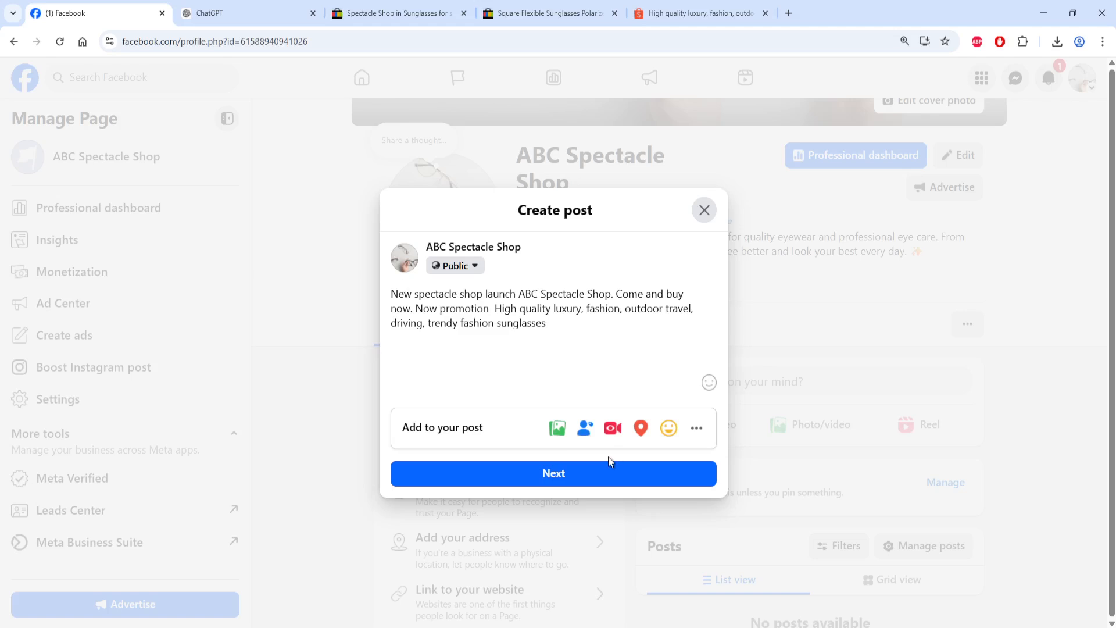
pyautogui.hotkey('ctrl', 'v')
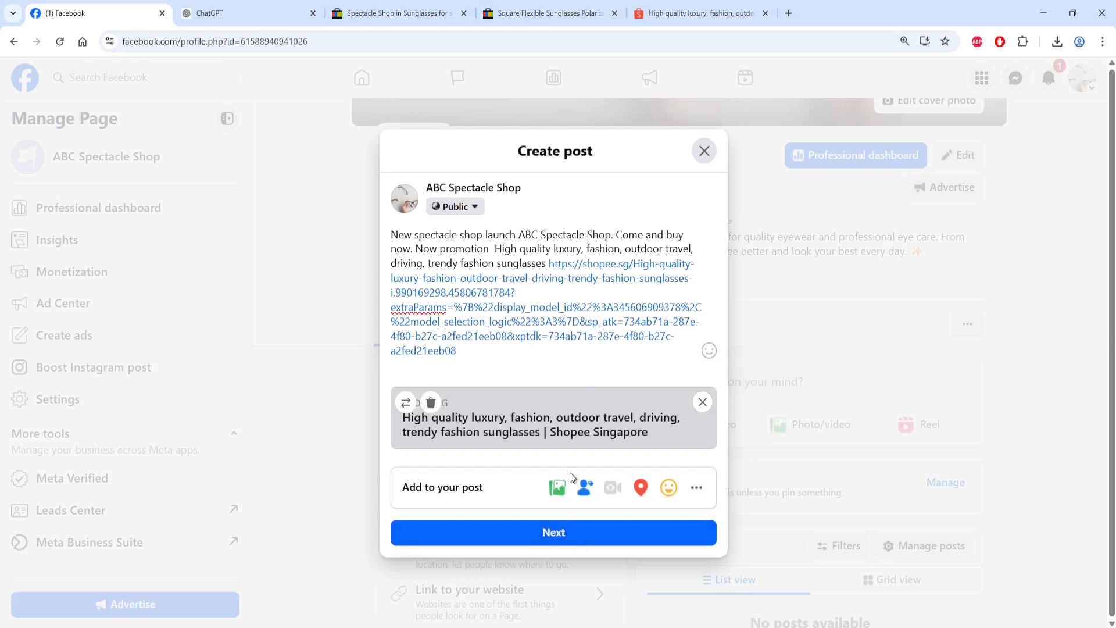
# - Confirm the post audience as Public and publish the post immediately
pyautogui.click(558, 530)
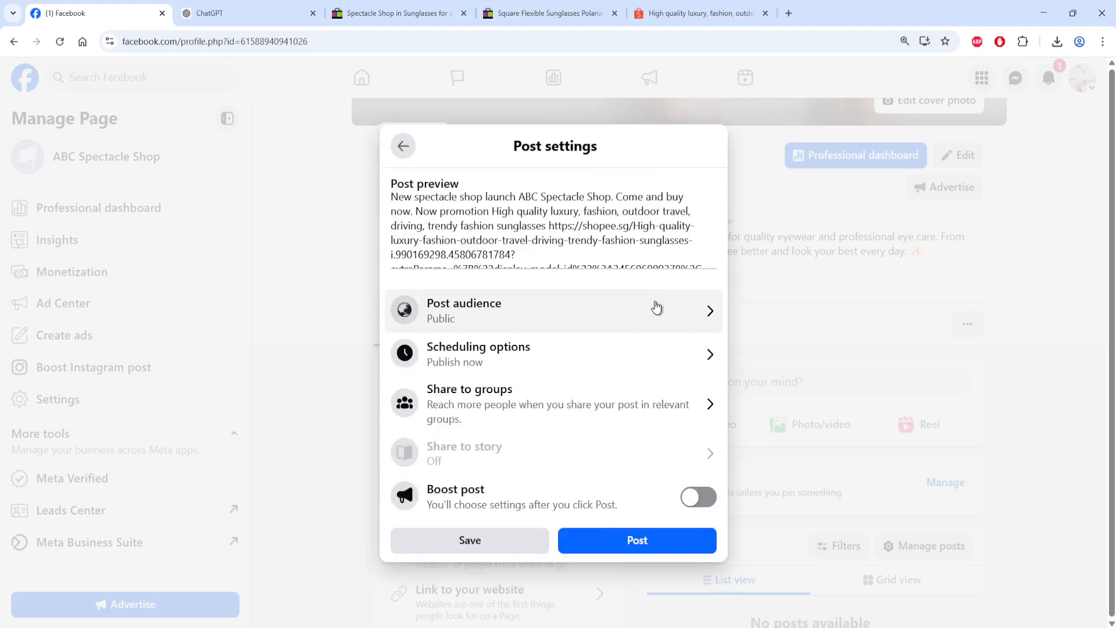
pyautogui.click(650, 310)
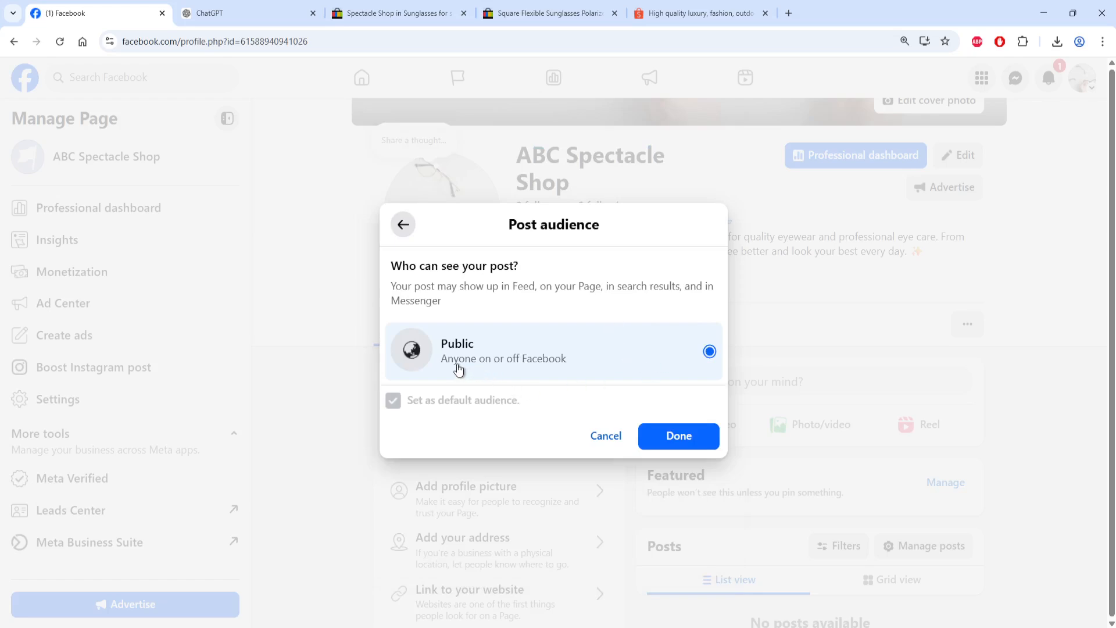
pyautogui.click(686, 439)
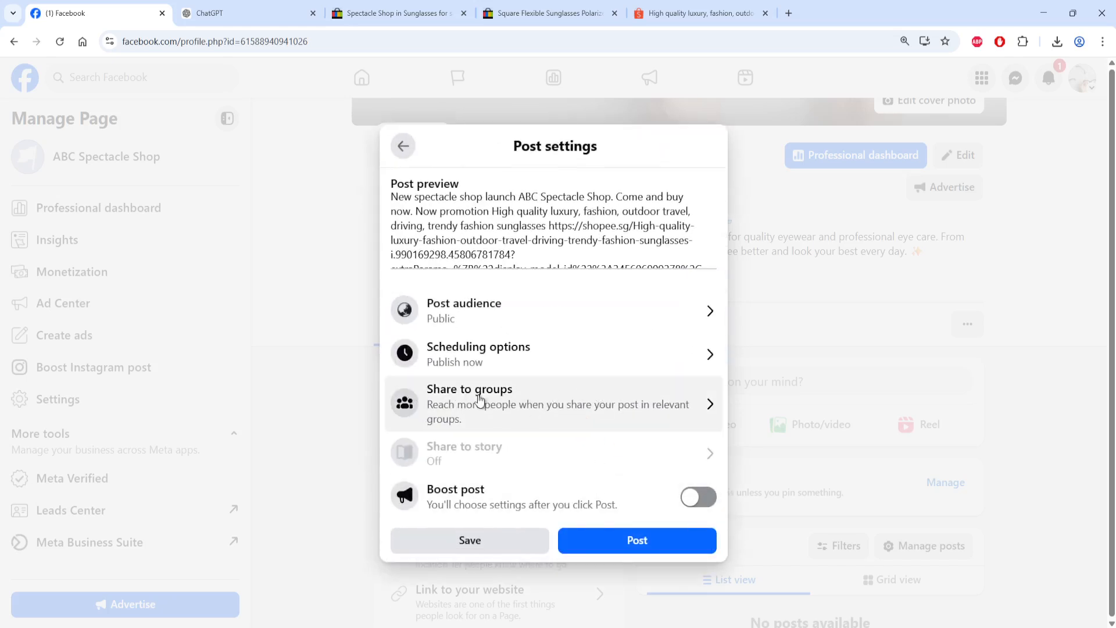
pyautogui.click(608, 547)
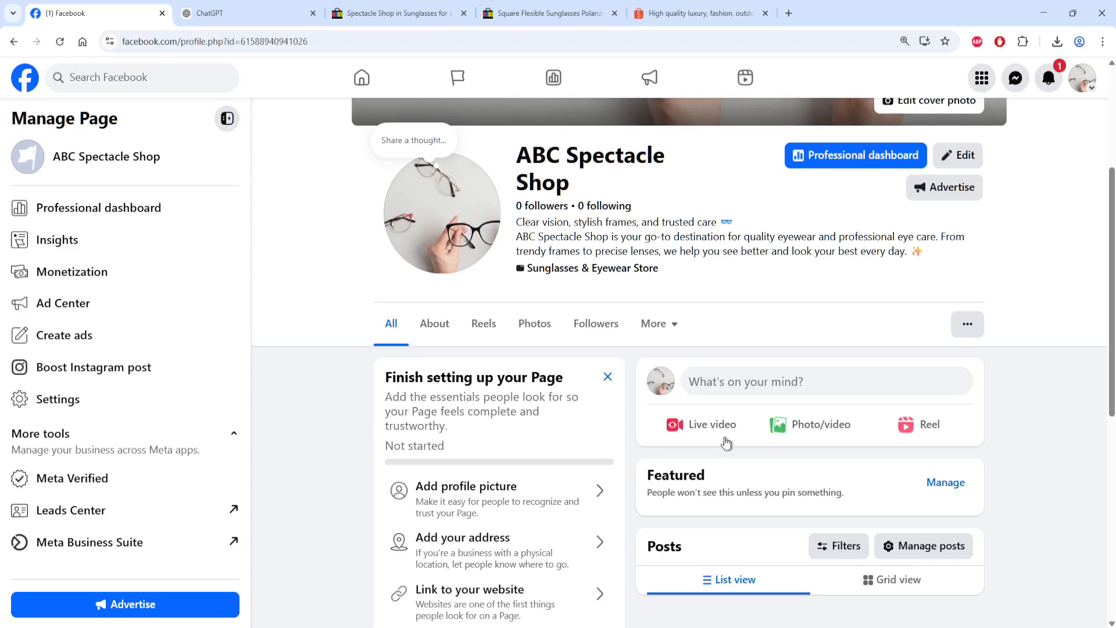
# - Check the published post on the Page, testing its Shopee link and viewing the post's available options
pyautogui.scroll(-3, 1113, 344)
pyautogui.moveTo(1113, 344); pyautogui.dragTo(1112, 435)
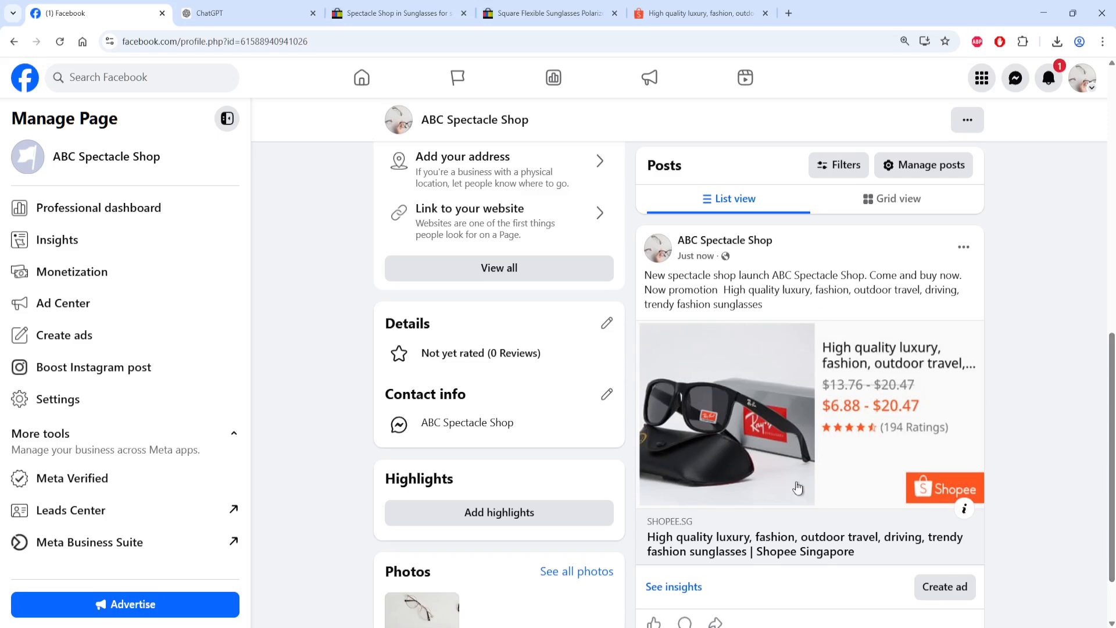
pyautogui.click(687, 544)
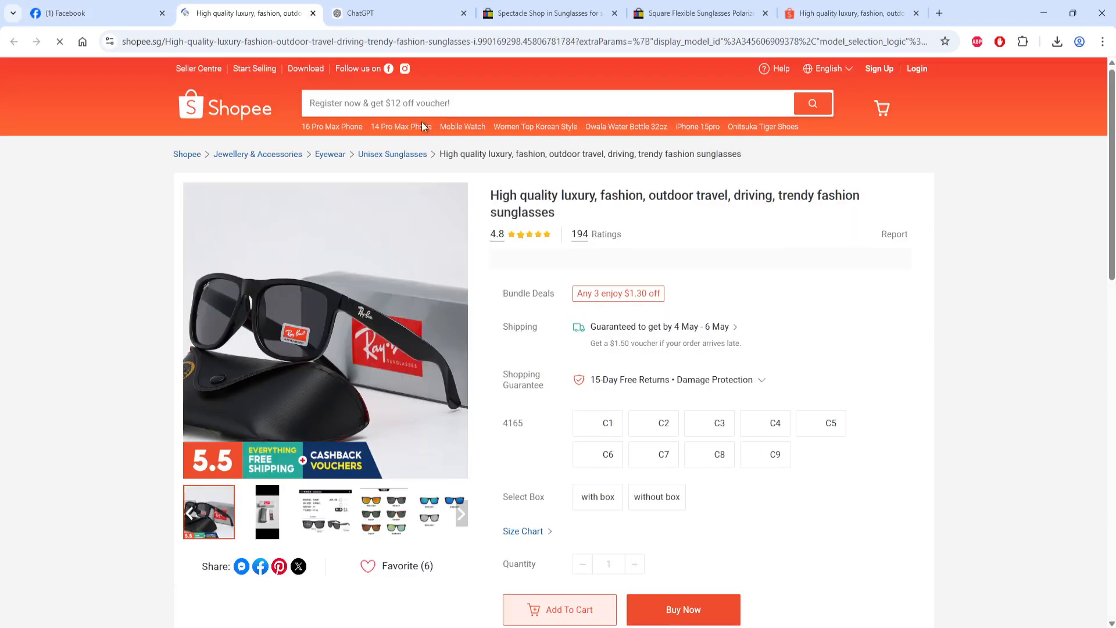
pyautogui.click(312, 13)
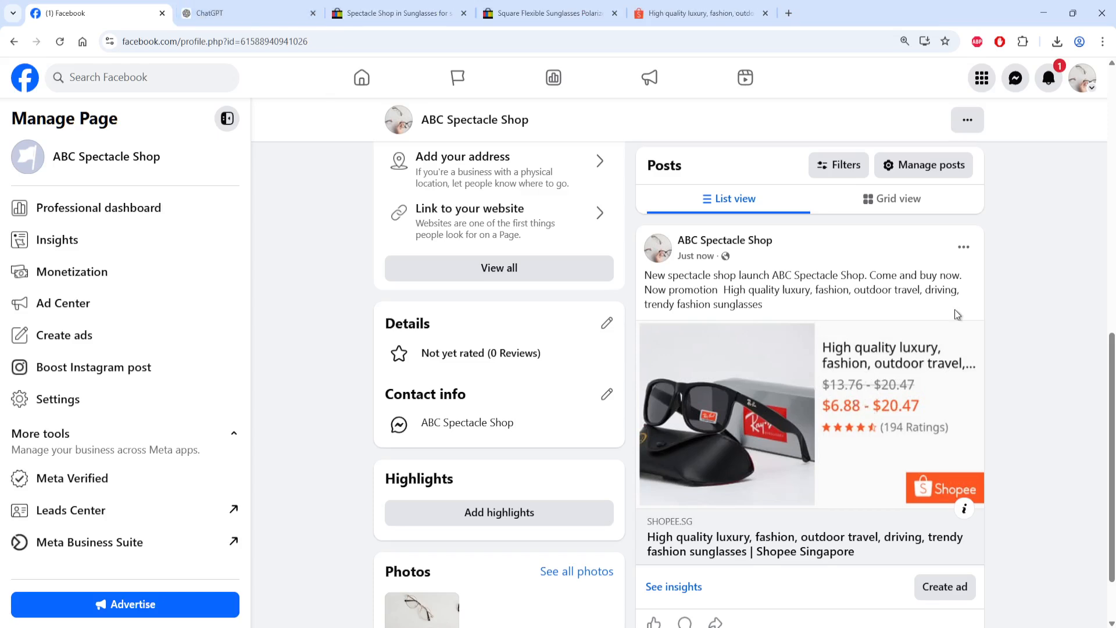
pyautogui.click(956, 249)
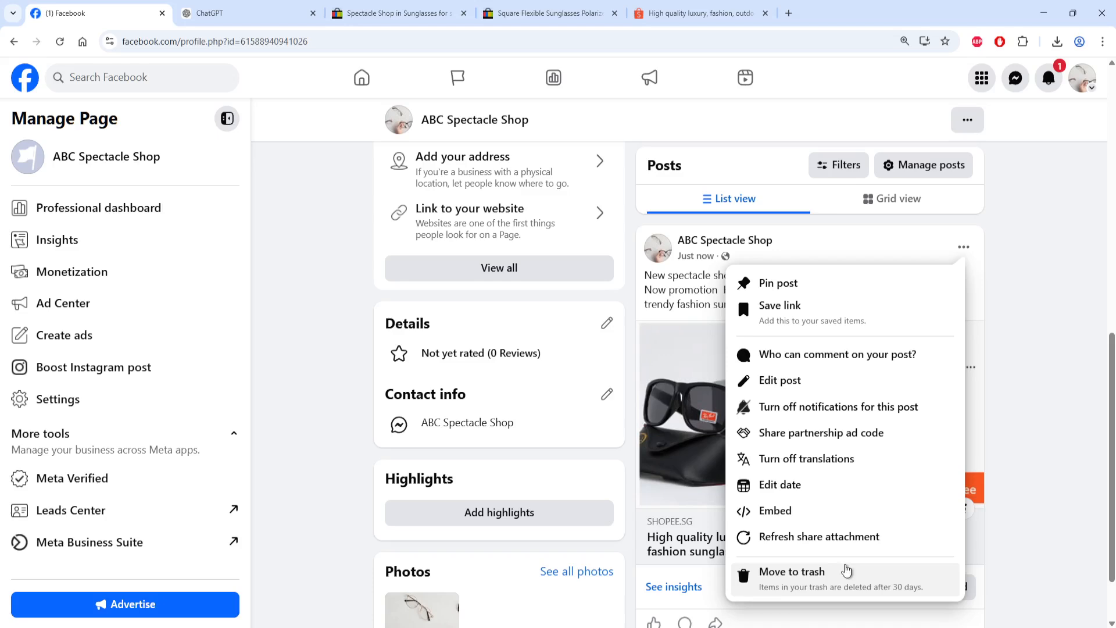
pyautogui.click(994, 410)
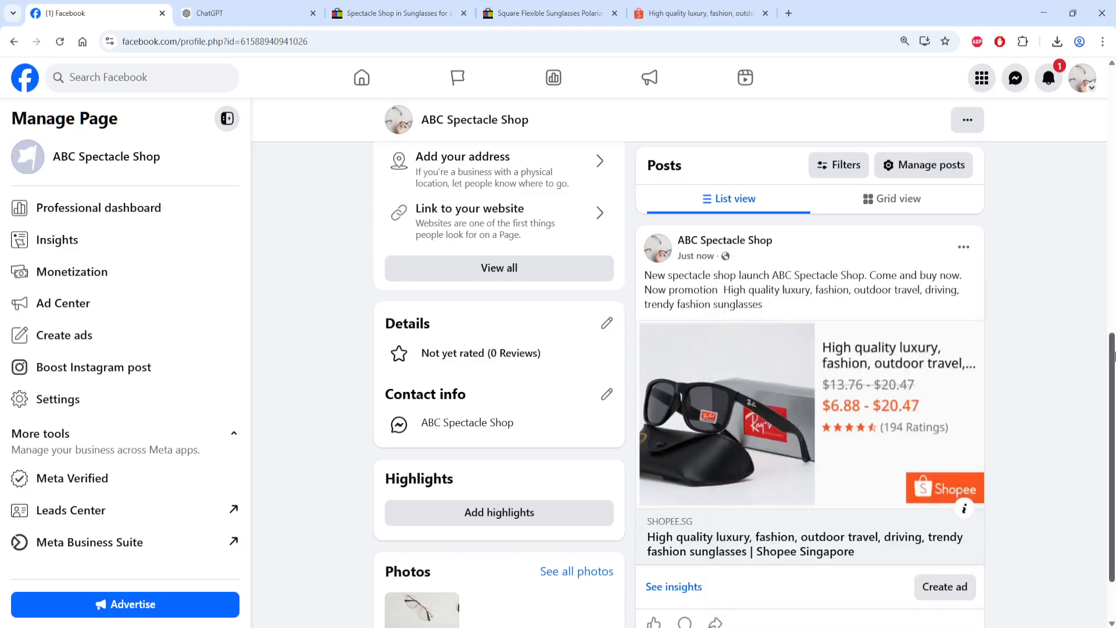
# - Move the published sunglasses promotion post on the Page to trash and confirm the removal
pyautogui.moveTo(1107, 354); pyautogui.dragTo(1113, 251)
pyautogui.moveTo(1111, 512); pyautogui.dragTo(1109, 295)
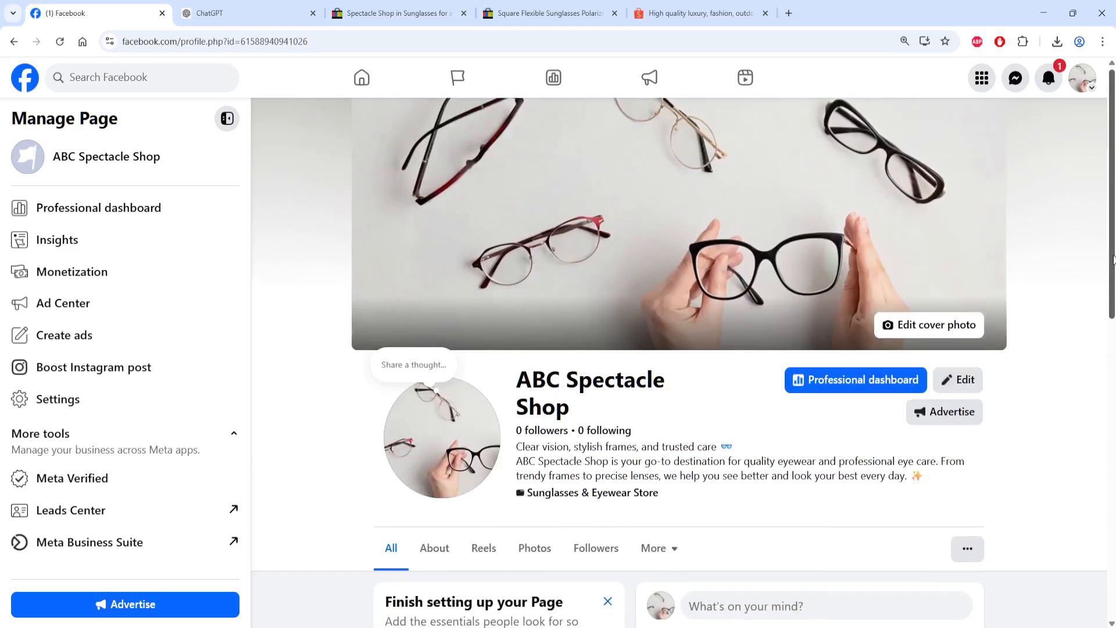
pyautogui.moveTo(1113, 340); pyautogui.dragTo(1109, 545)
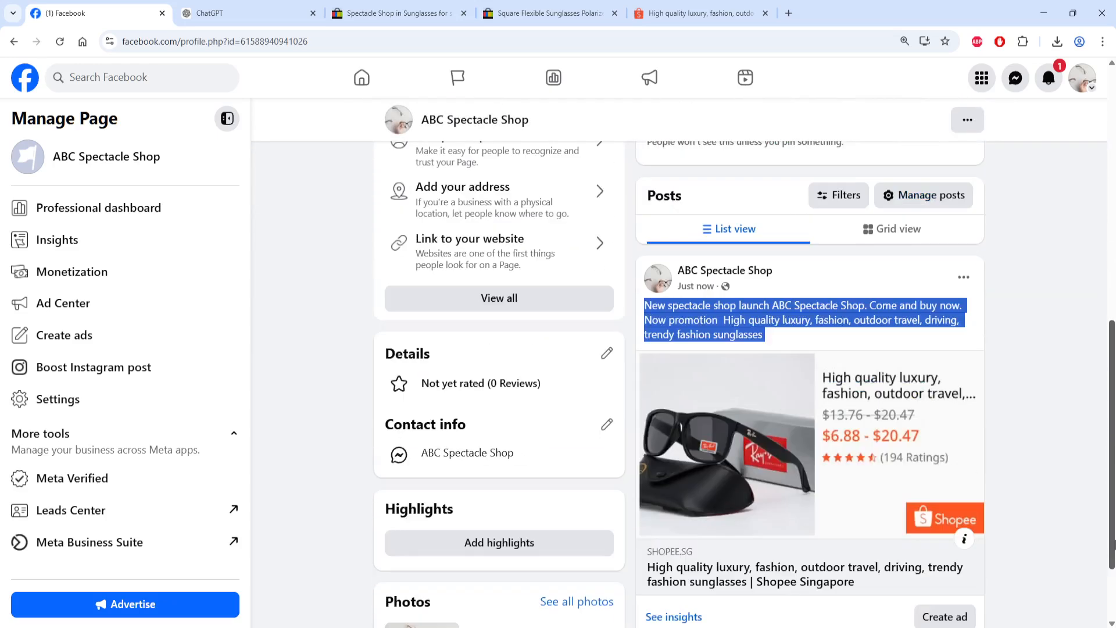
pyautogui.click(963, 278)
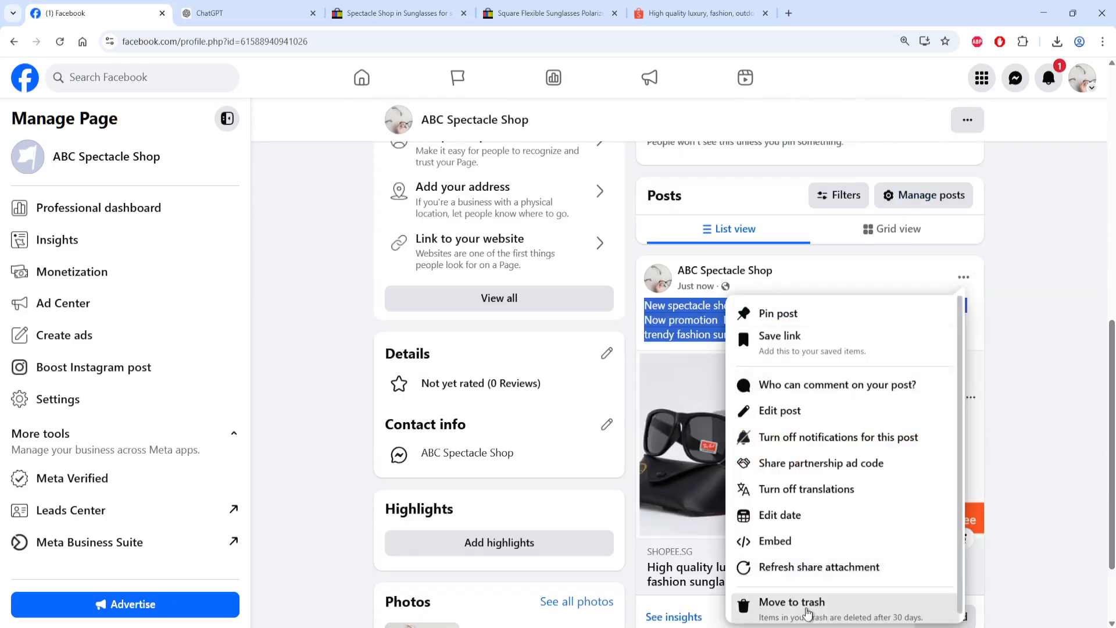
pyautogui.click(822, 617)
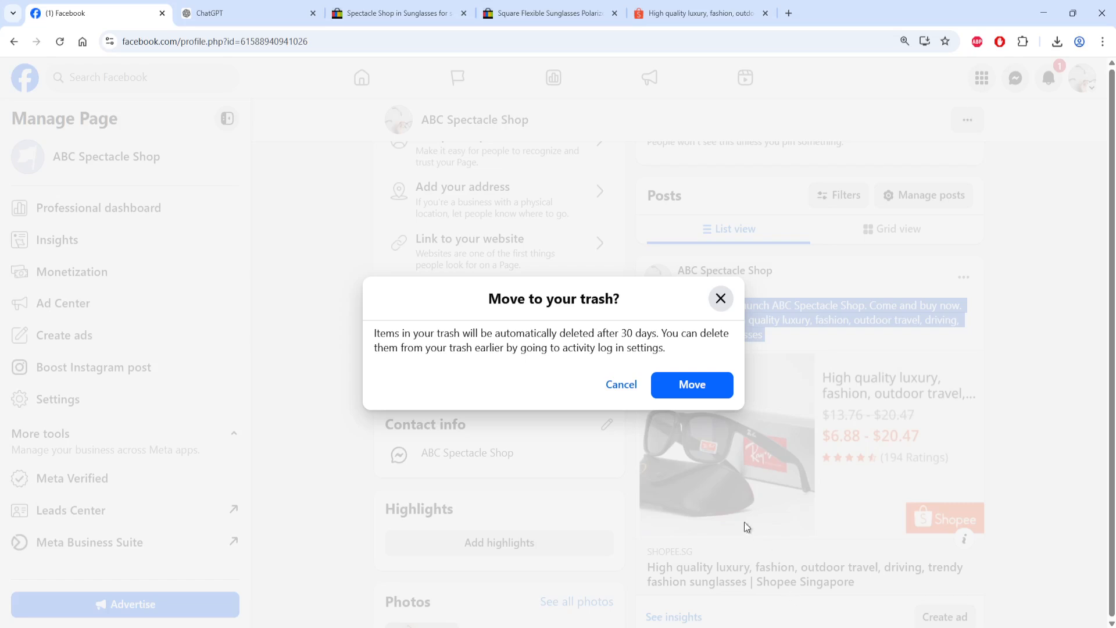
pyautogui.click(712, 383)
pyautogui.moveTo(1112, 387); pyautogui.dragTo(1110, 275)
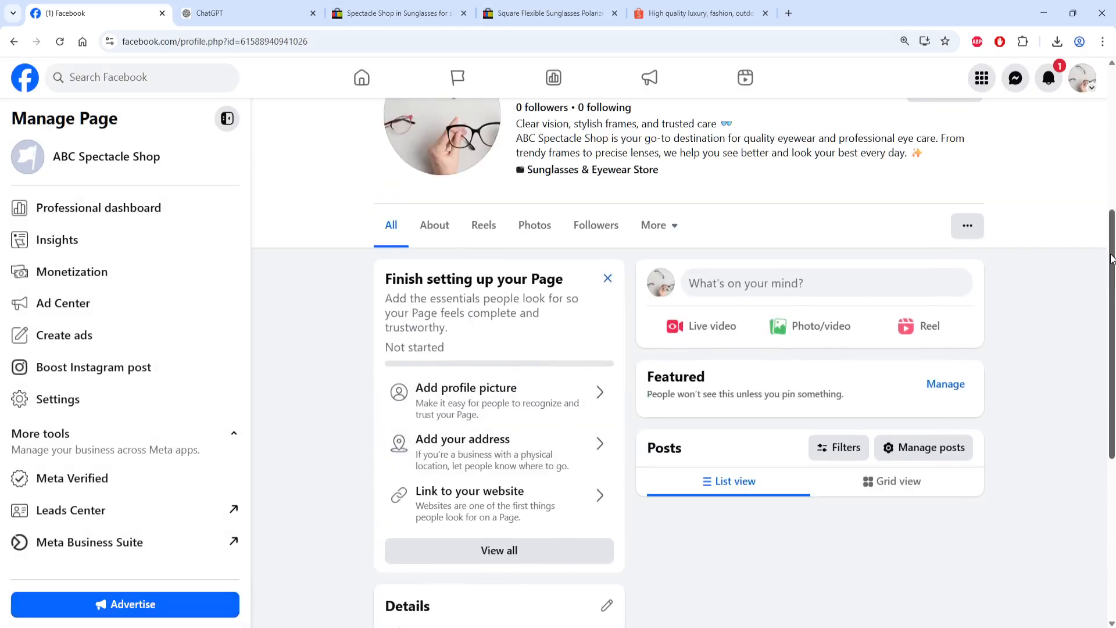
pyautogui.moveTo(1111, 258); pyautogui.dragTo(1111, 212)
pyautogui.scroll(-1, 919, 296)
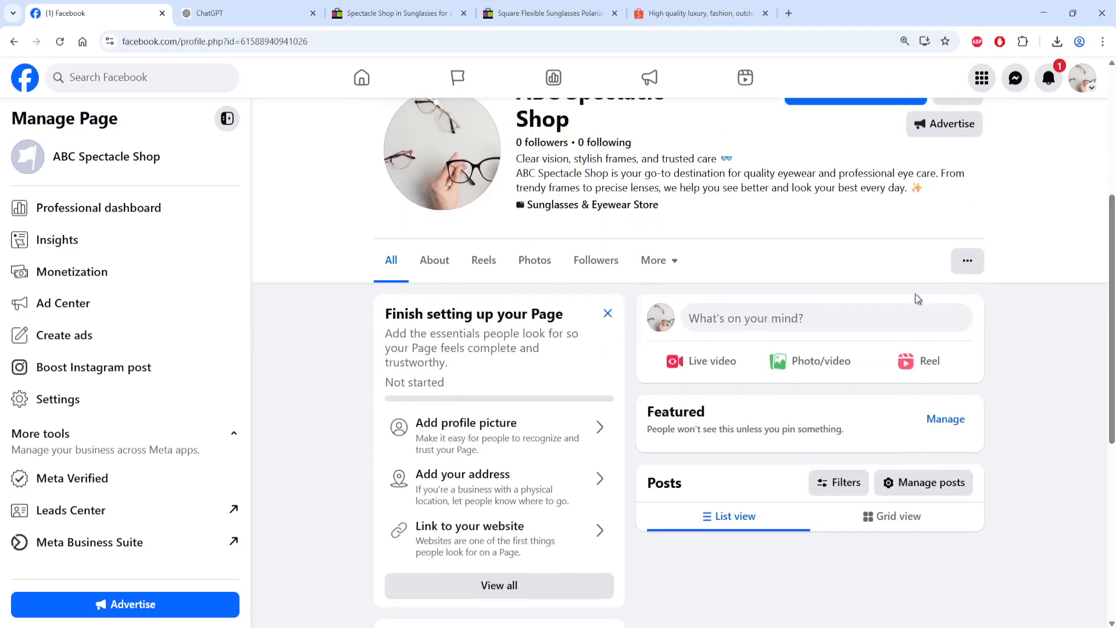
pyautogui.click(471, 558)
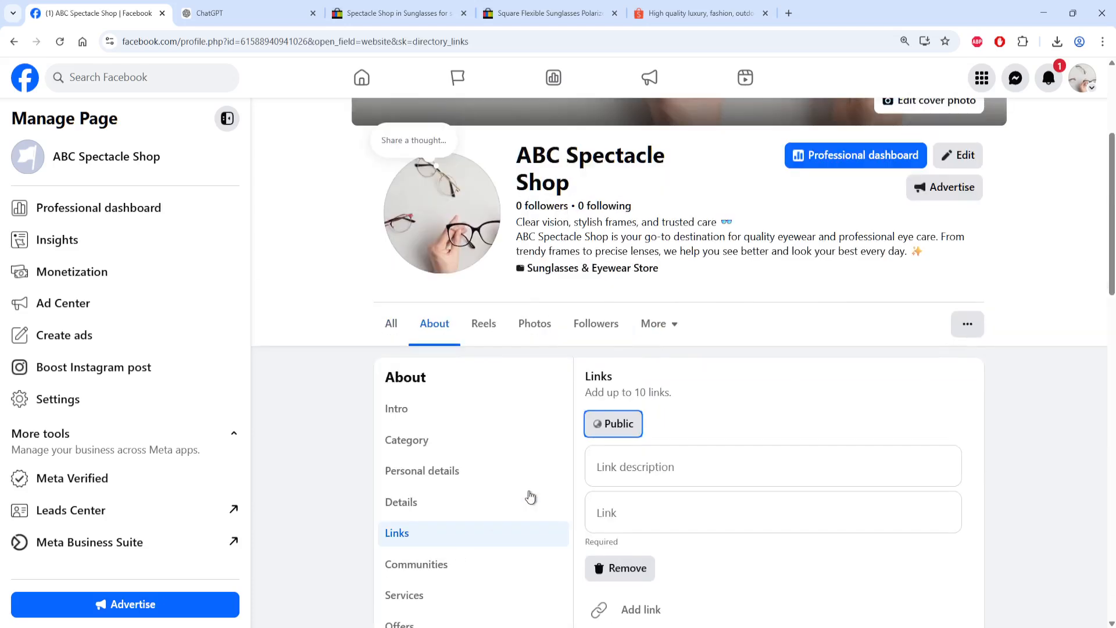
pyautogui.click(645, 468)
pyautogui.click(641, 518)
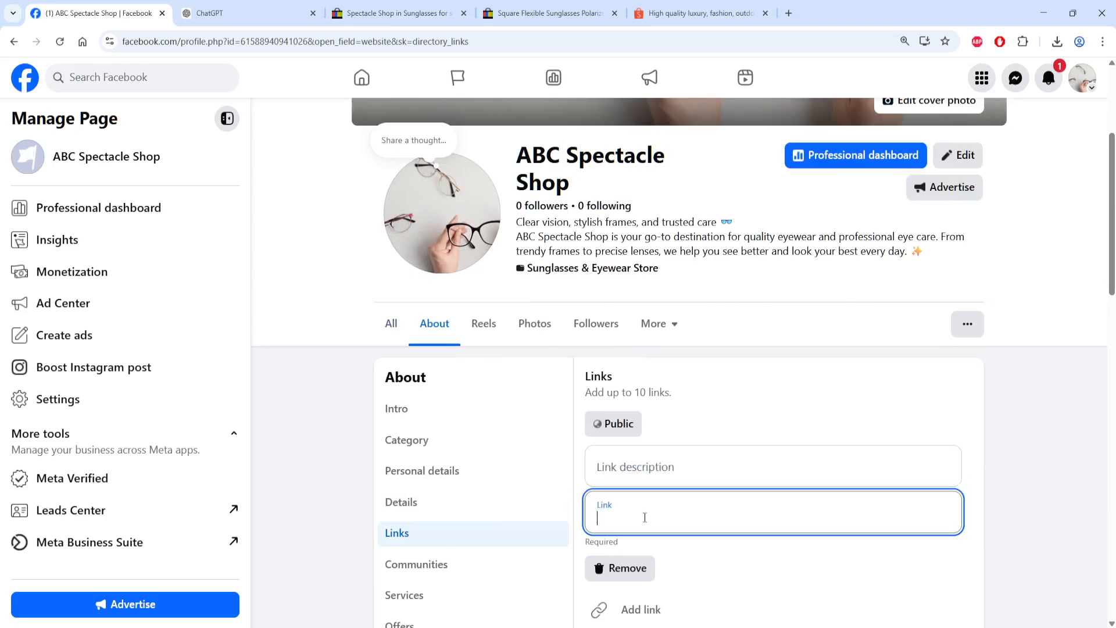
pyautogui.click(695, 12)
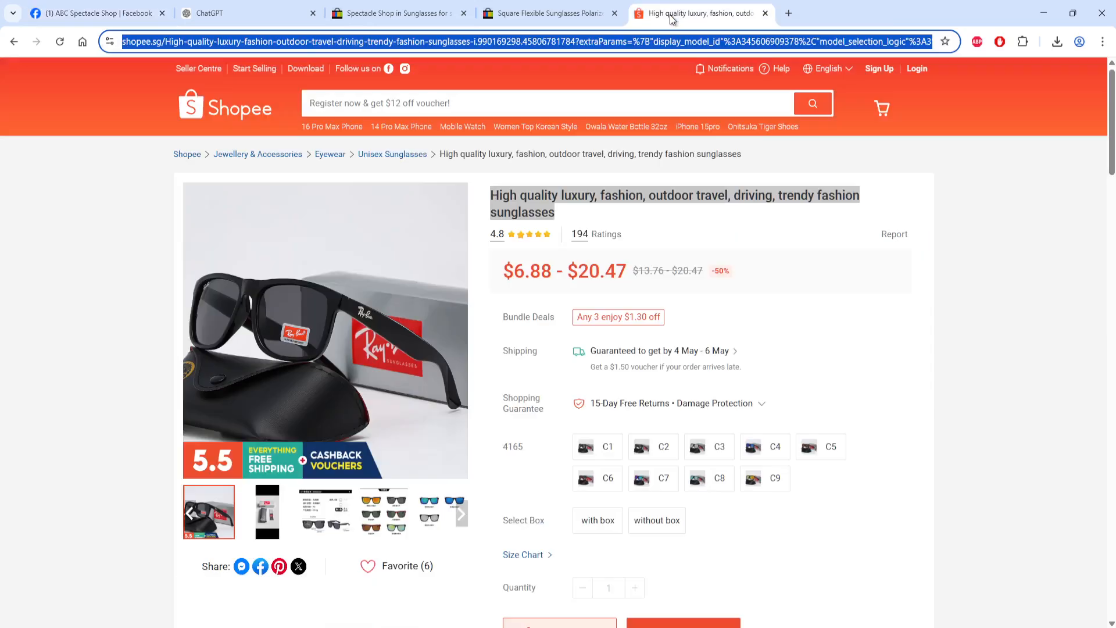
pyautogui.click(591, 43)
pyautogui.hotkey('ctrl', 'a')
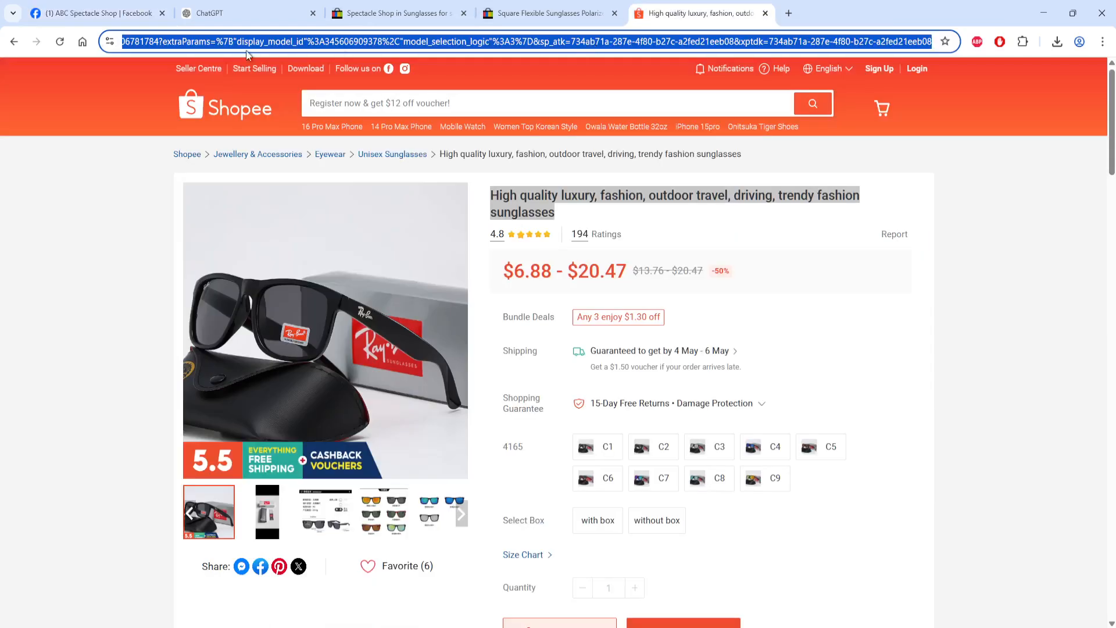
pyautogui.click(93, 13)
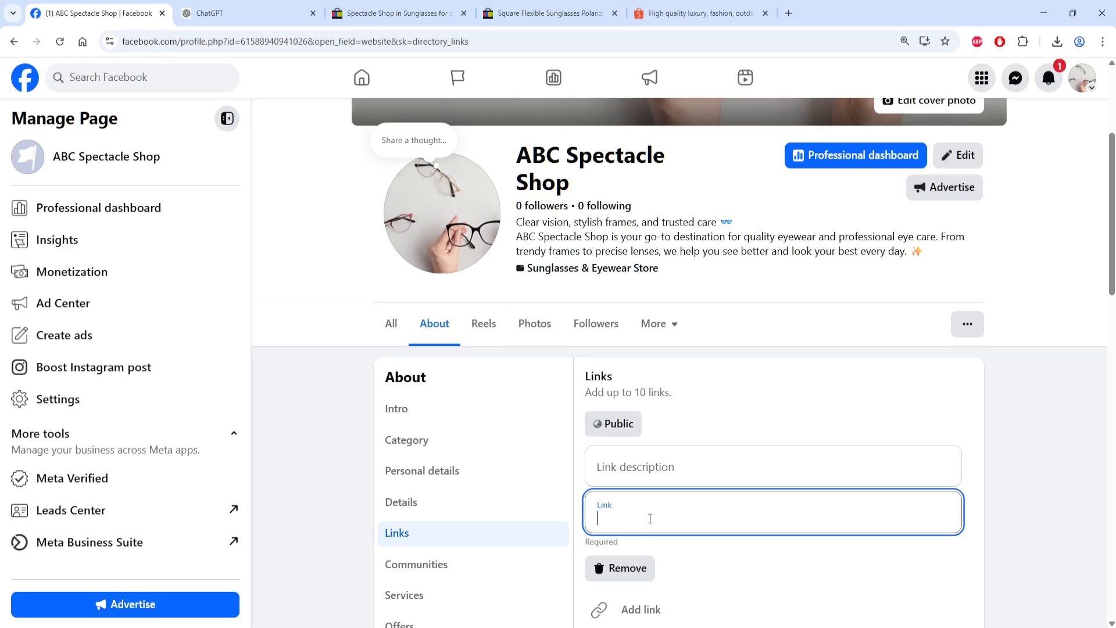
pyautogui.write('https://sh')
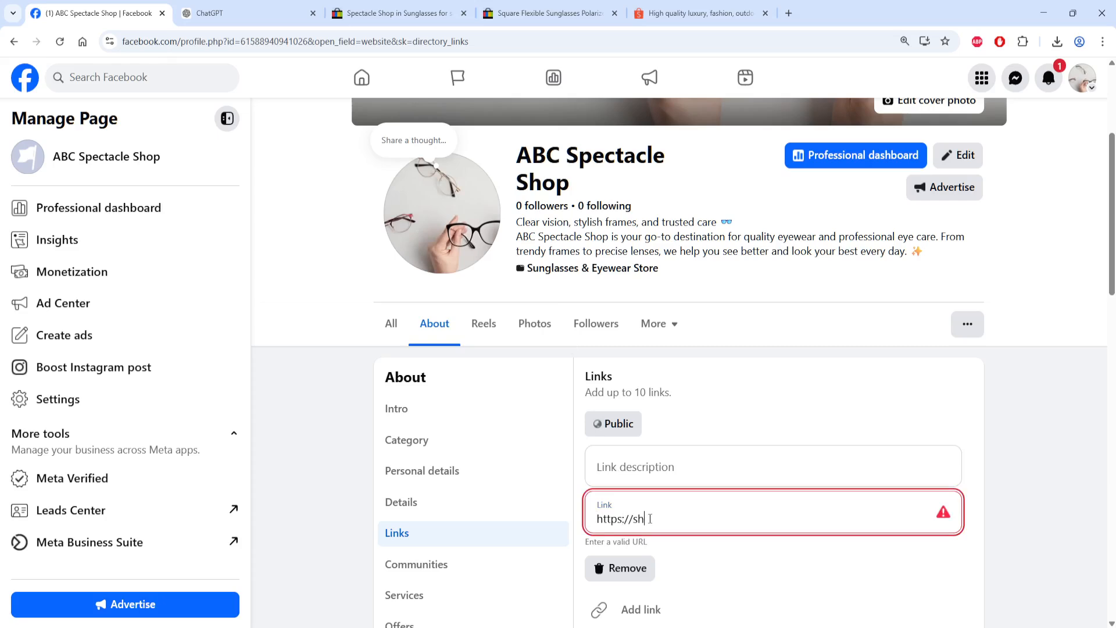
pyautogui.write('oppee.sg')
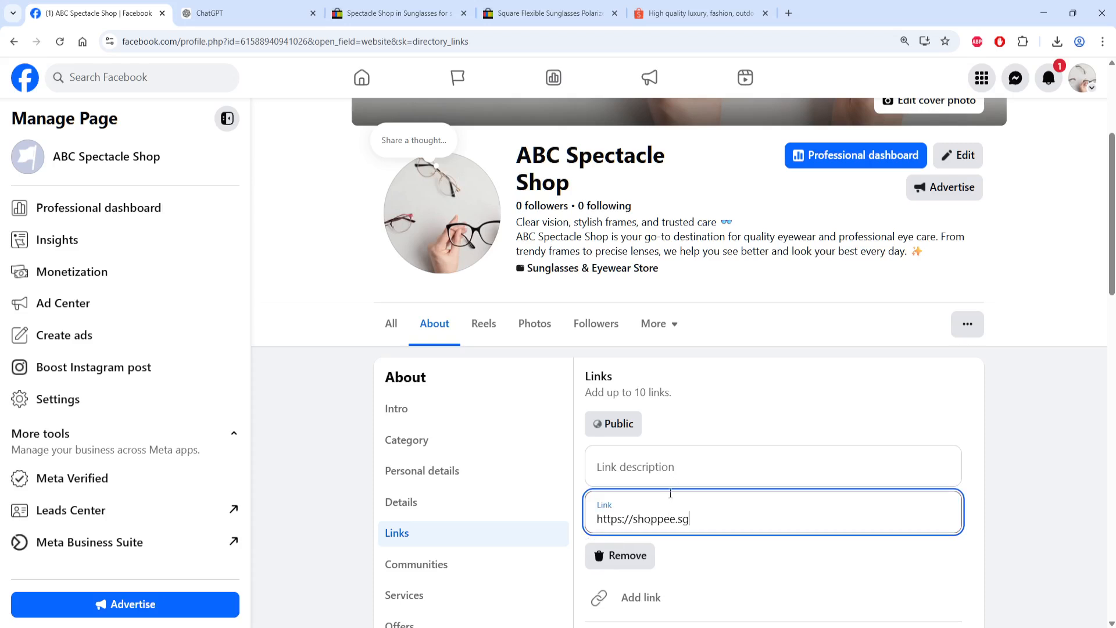
# - Set the link description to Website and save the Page's new link
pyautogui.click(670, 474)
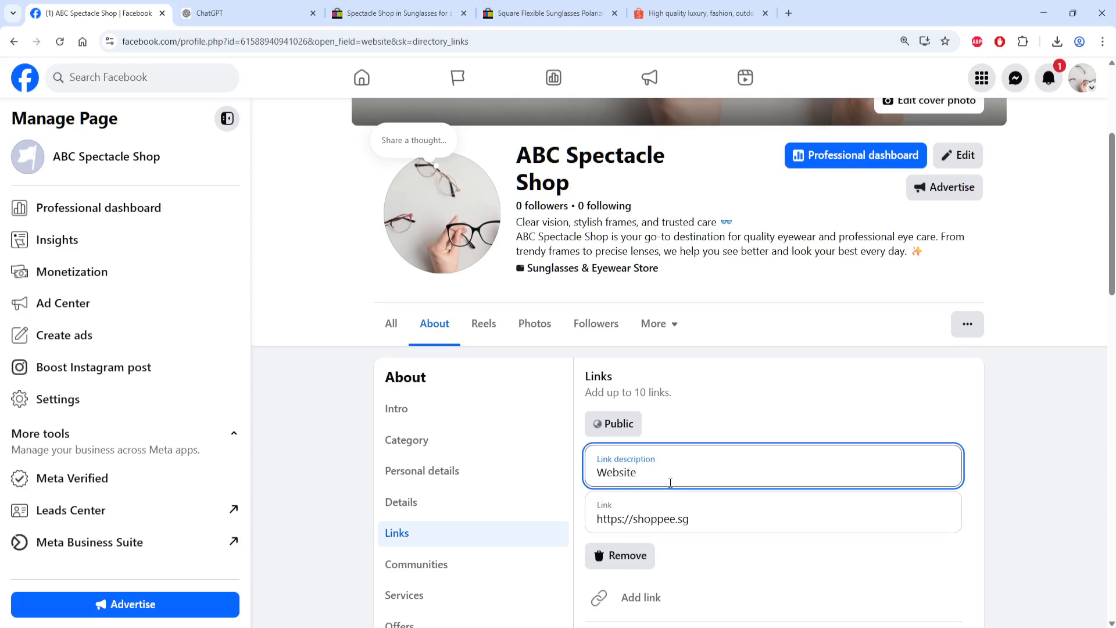
pyautogui.click(1017, 549)
pyautogui.moveTo(1113, 170); pyautogui.dragTo(1113, 250)
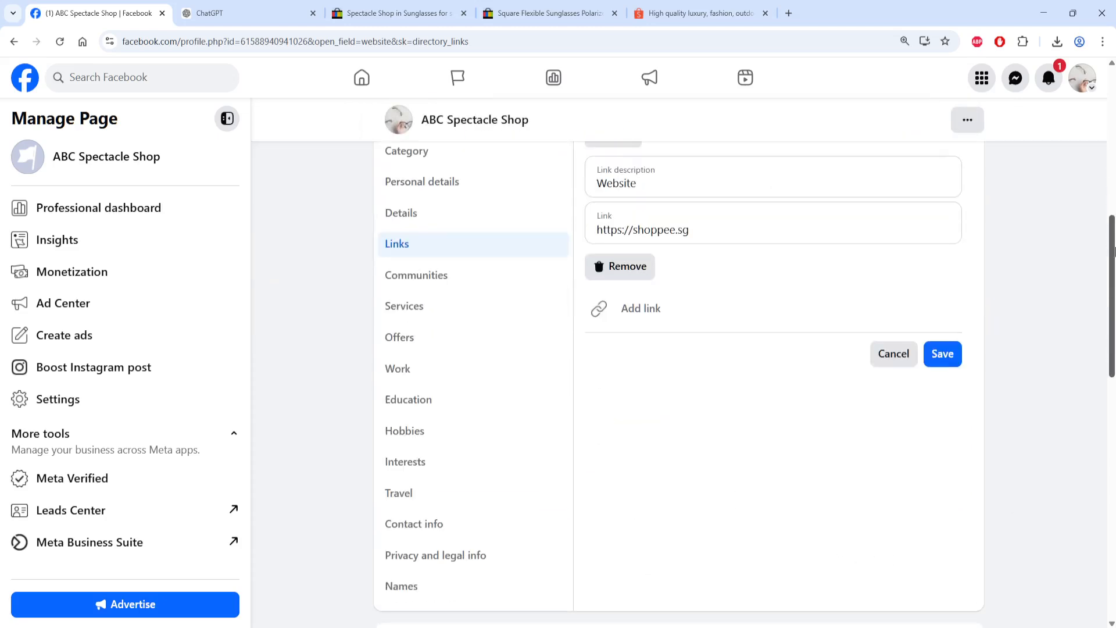
pyautogui.click(954, 354)
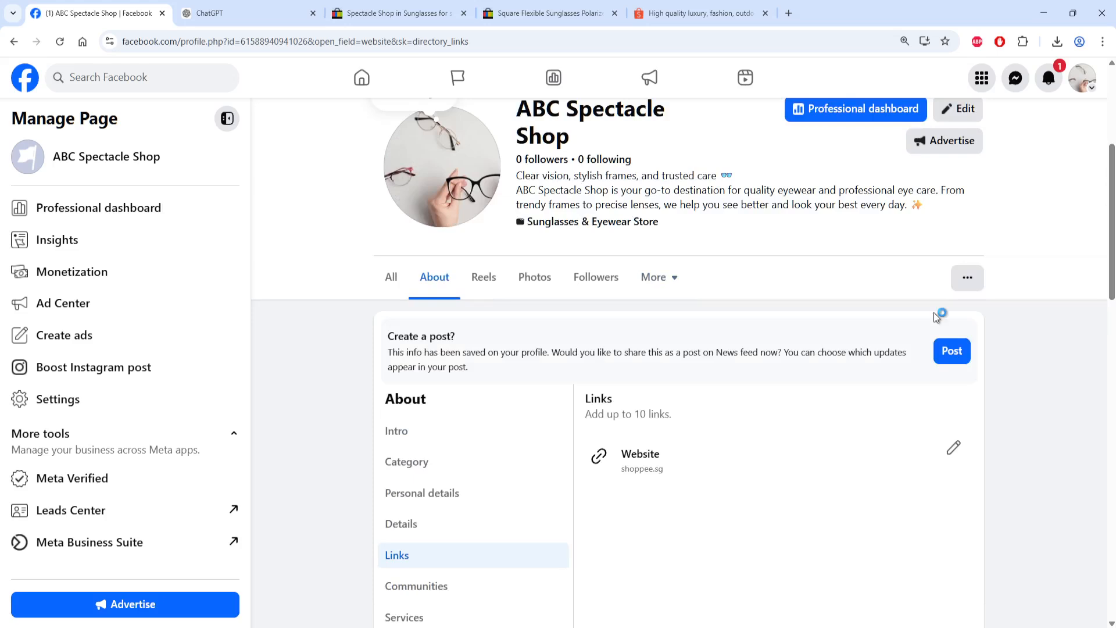
# - Try to remove the Website link from the Page's links, then leave the section without saving
pyautogui.click(953, 448)
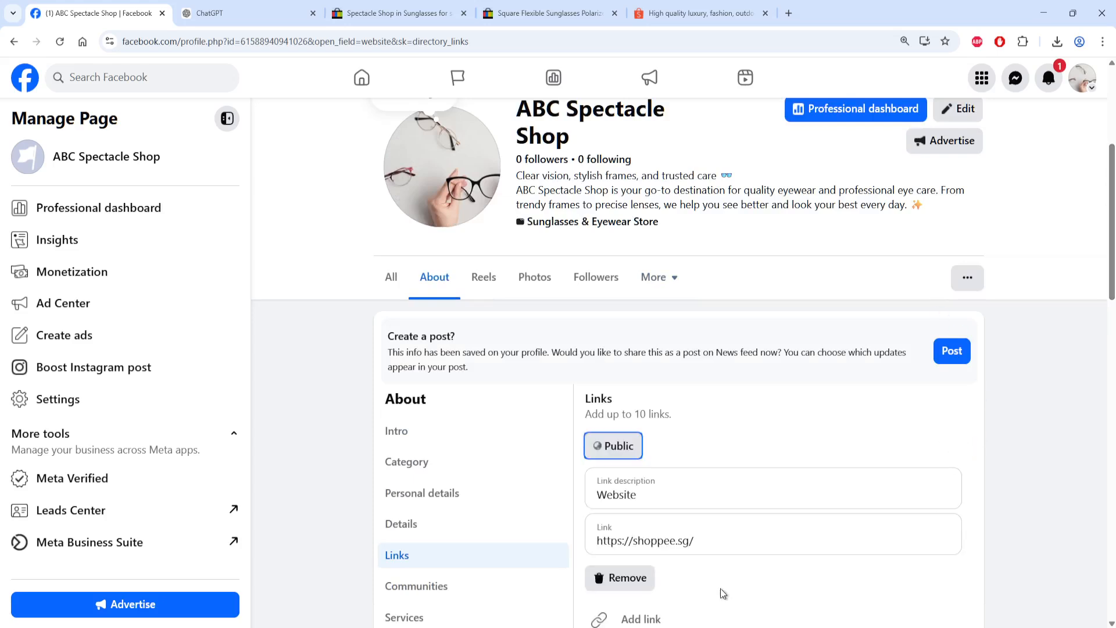
pyautogui.moveTo(706, 543); pyautogui.dragTo(581, 537)
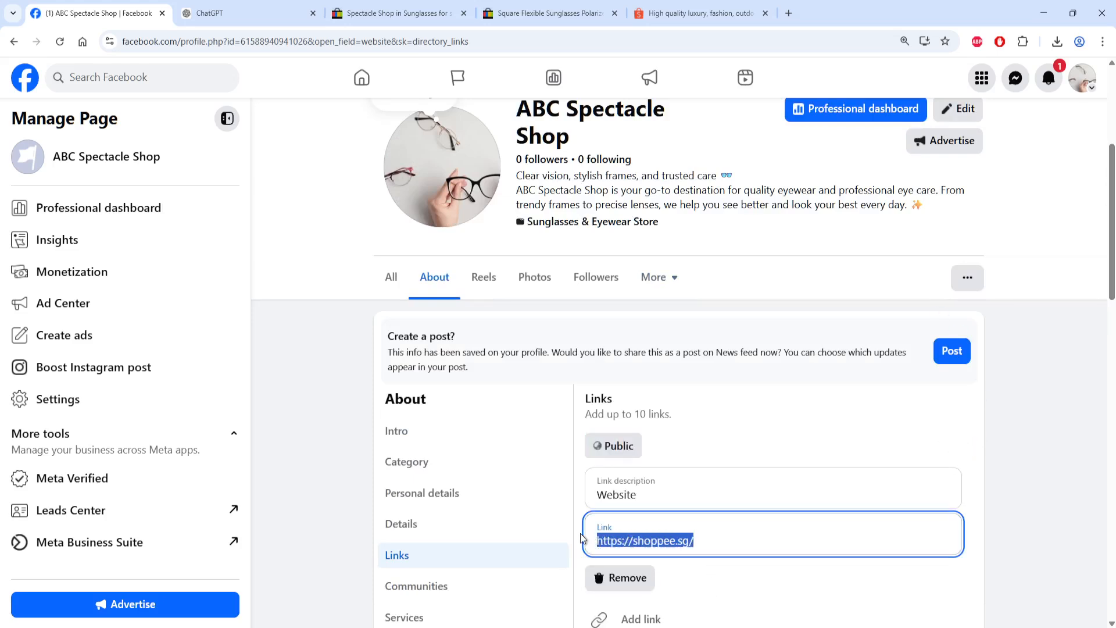
pyautogui.click(636, 579)
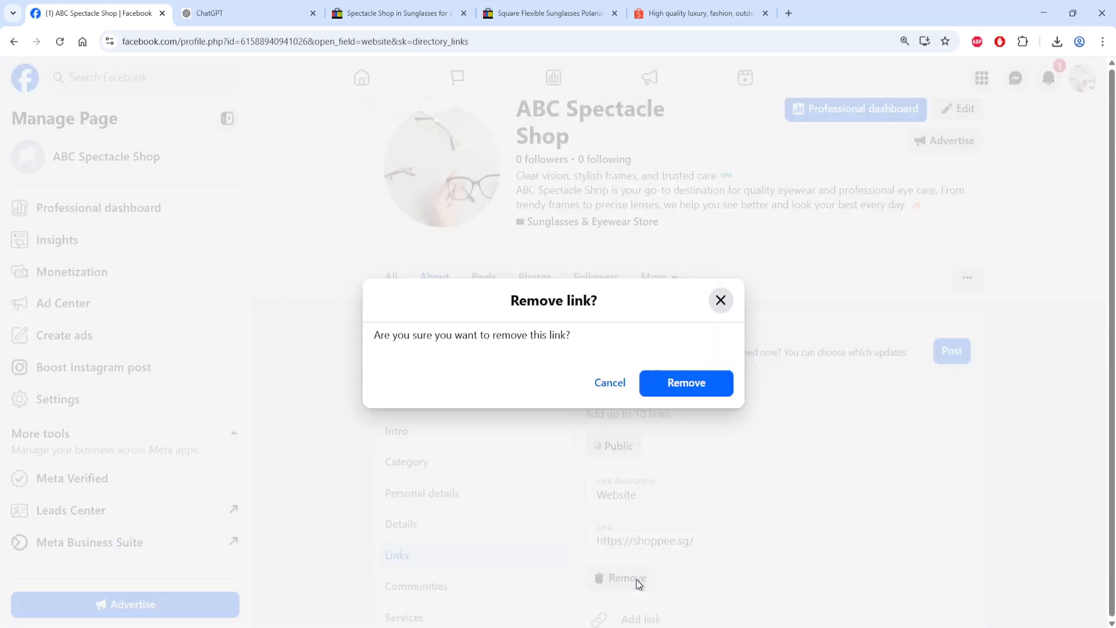
pyautogui.click(677, 388)
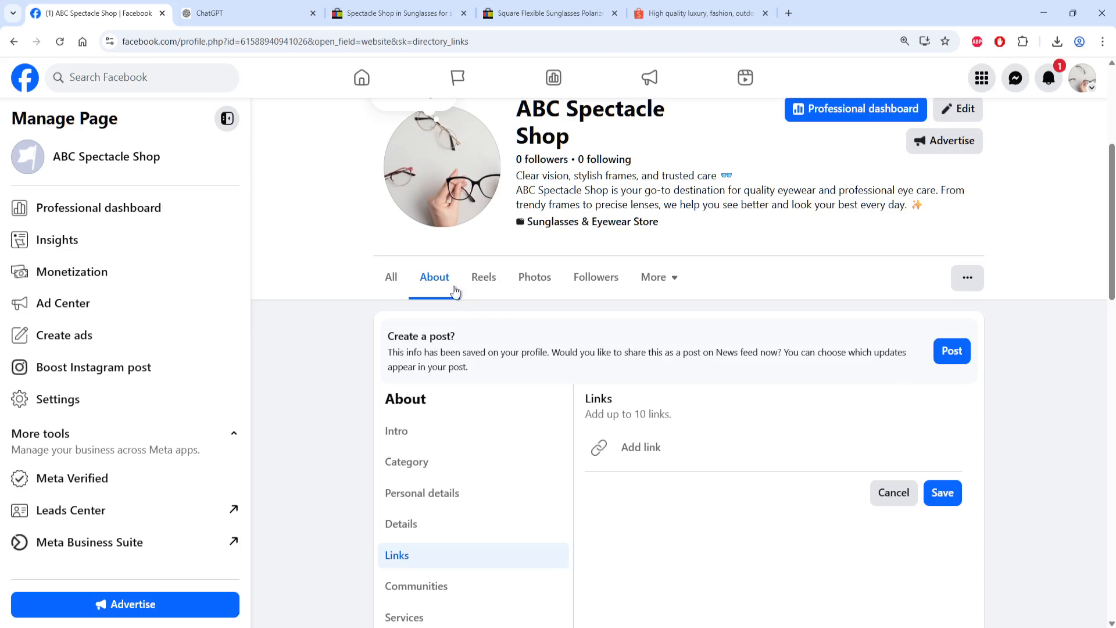
pyautogui.click(393, 277)
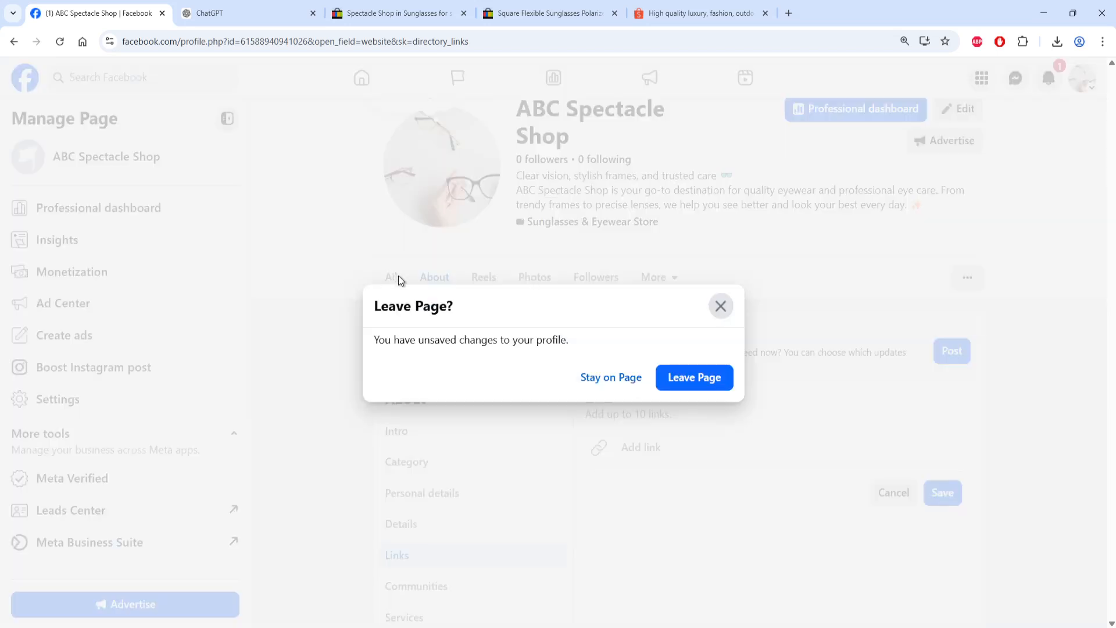
pyautogui.click(675, 385)
# - Look at the Page's Reels section and at the window for creating a reel, closing it without uploading a video
pyautogui.click(477, 341)
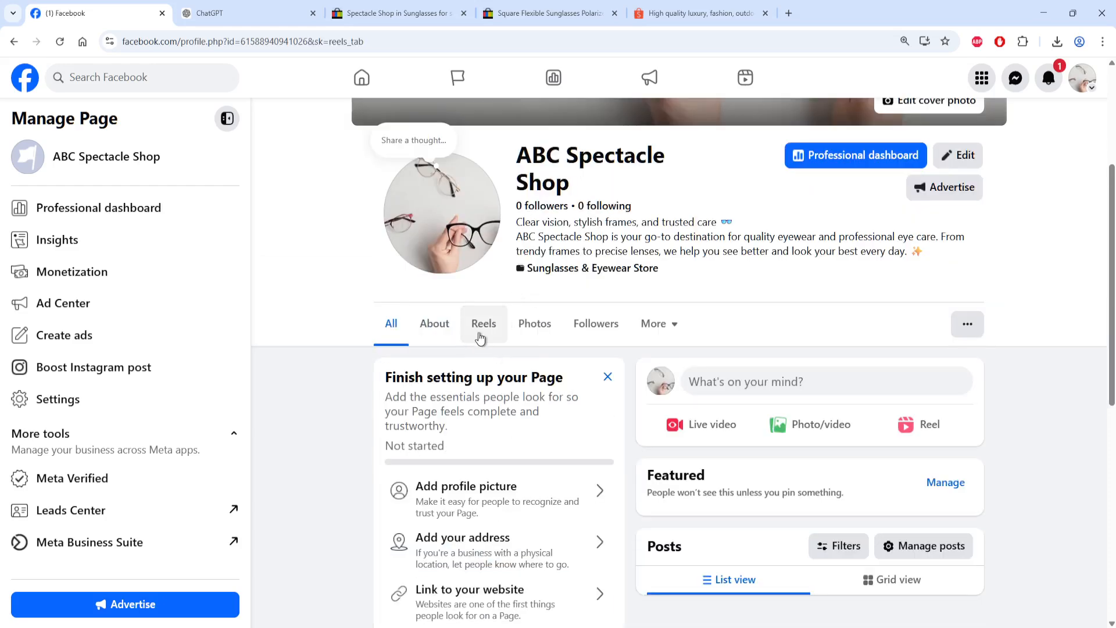
pyautogui.scroll(4, 1113, 134)
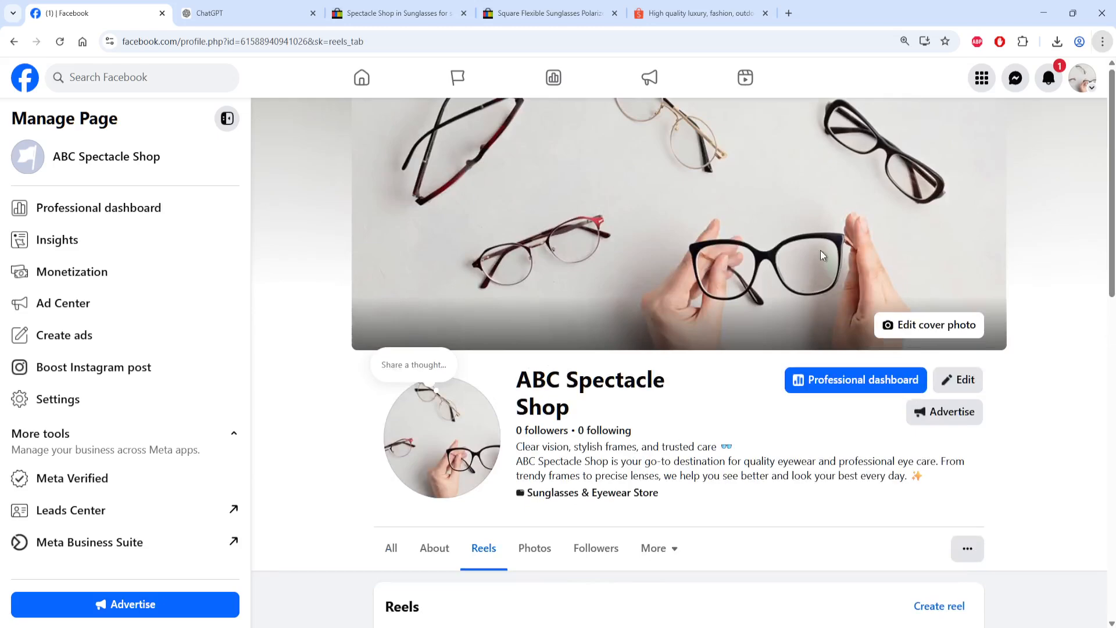
pyautogui.scroll(-4, 988, 338)
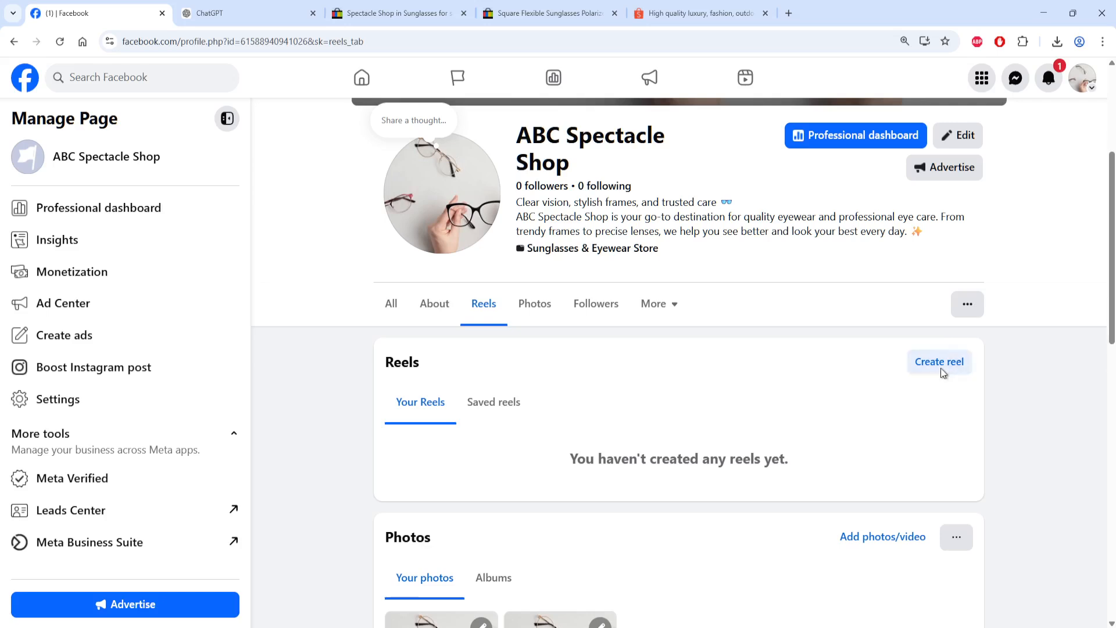
pyautogui.click(929, 358)
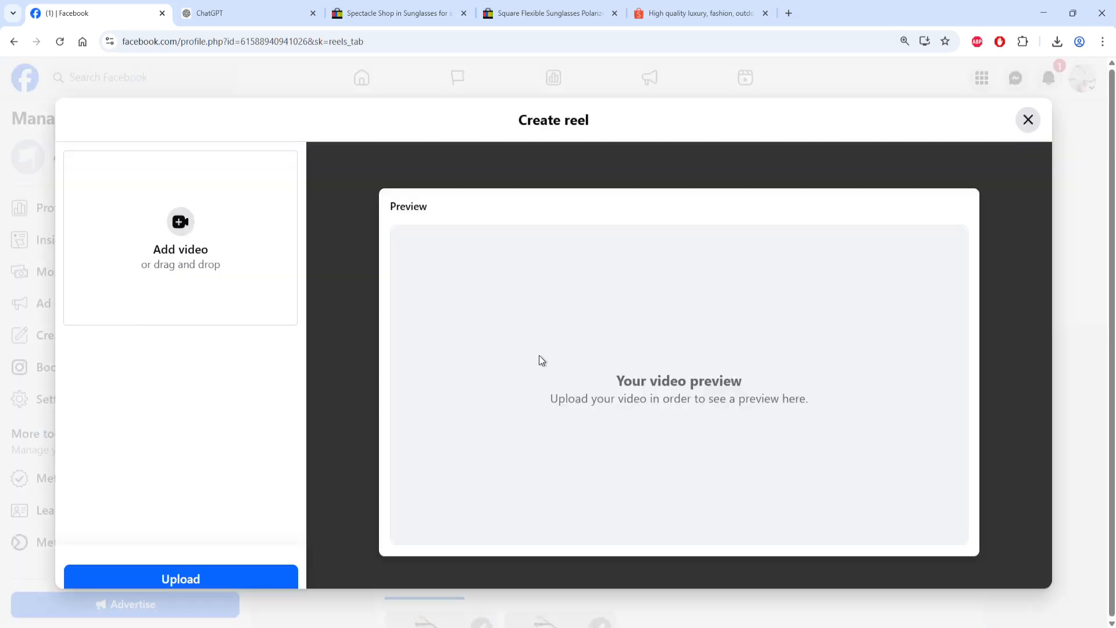
pyautogui.click(1026, 120)
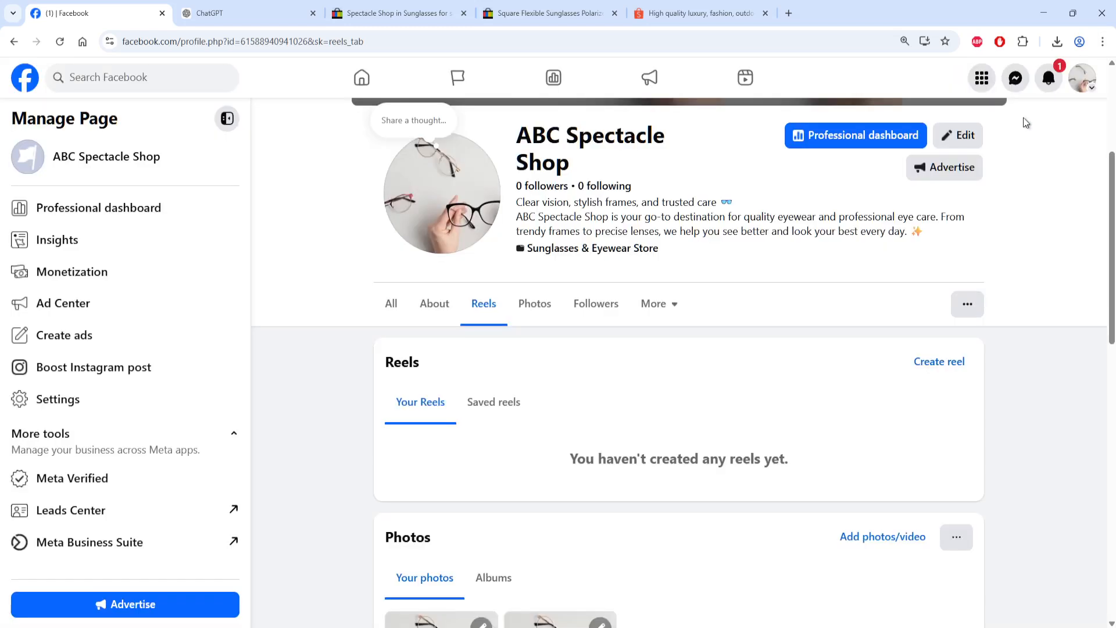
# - Look through the Page's photos and albums and the list of its additional sections, finishing on the main Page view
pyautogui.click(531, 317)
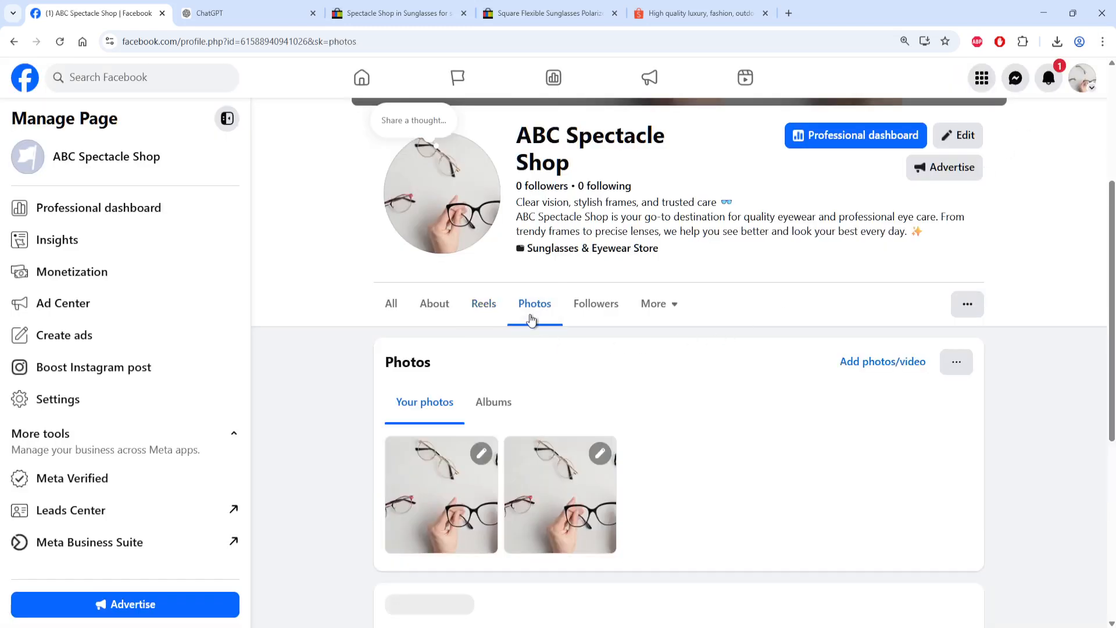
pyautogui.click(493, 402)
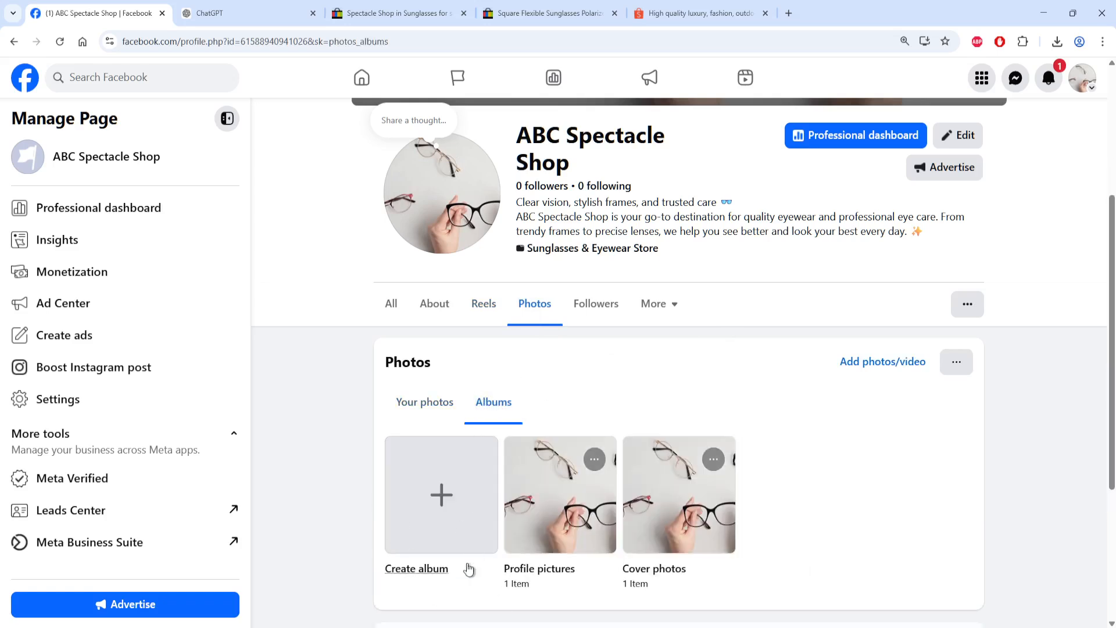
pyautogui.click(398, 313)
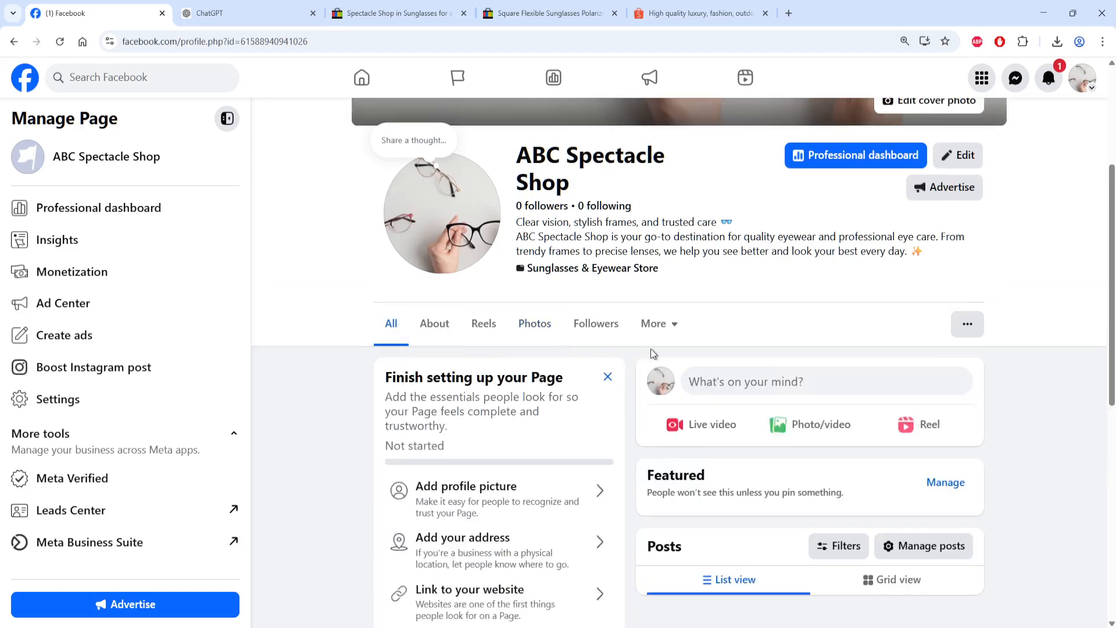
pyautogui.click(678, 319)
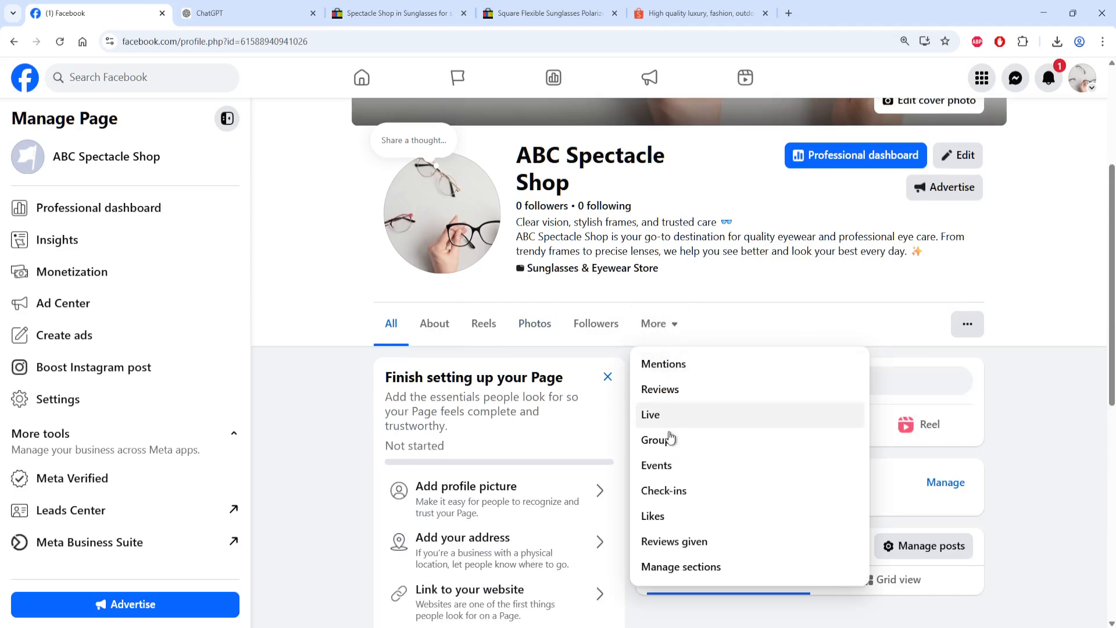
pyautogui.click(766, 323)
pyautogui.moveTo(1114, 260); pyautogui.dragTo(1113, 66)
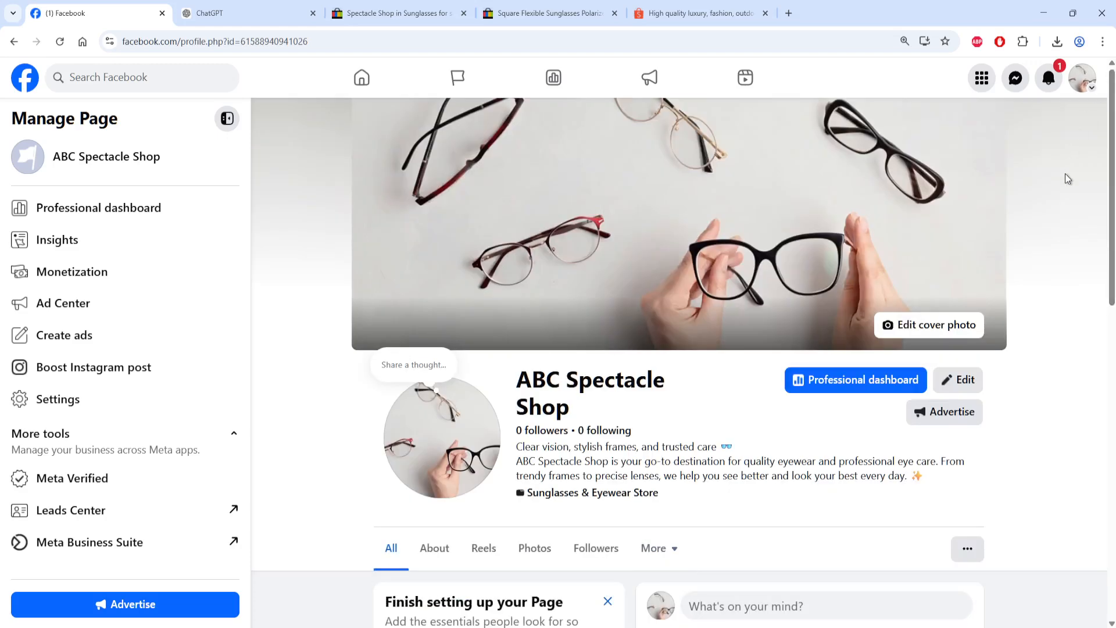